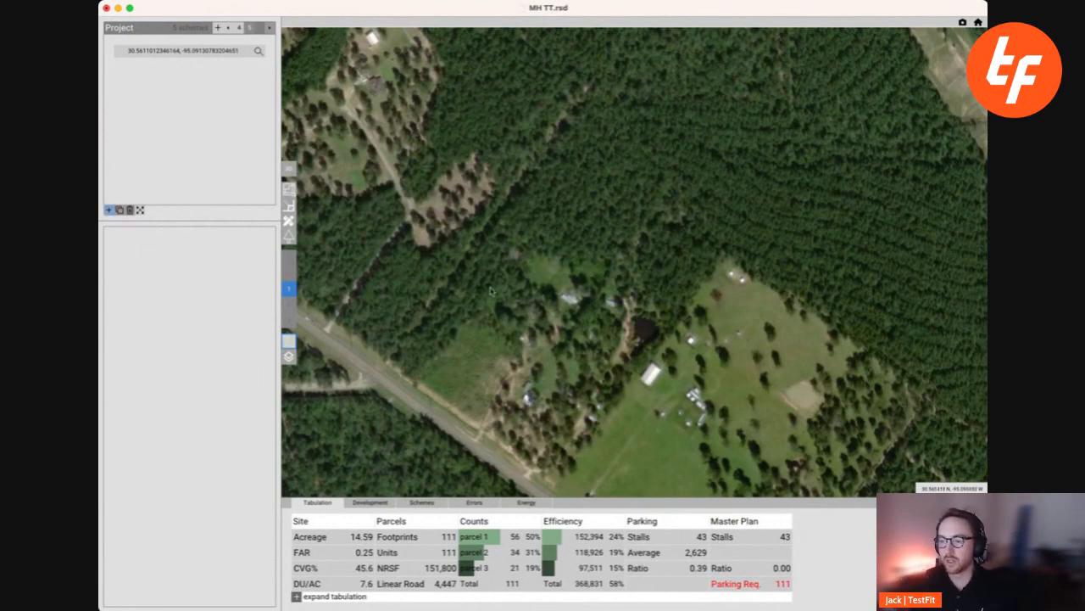
- Hide the satellite imagery over the site area and show it again
scroll(568, 304, down, 2)
middle_drag(553, 313, 571, 290)
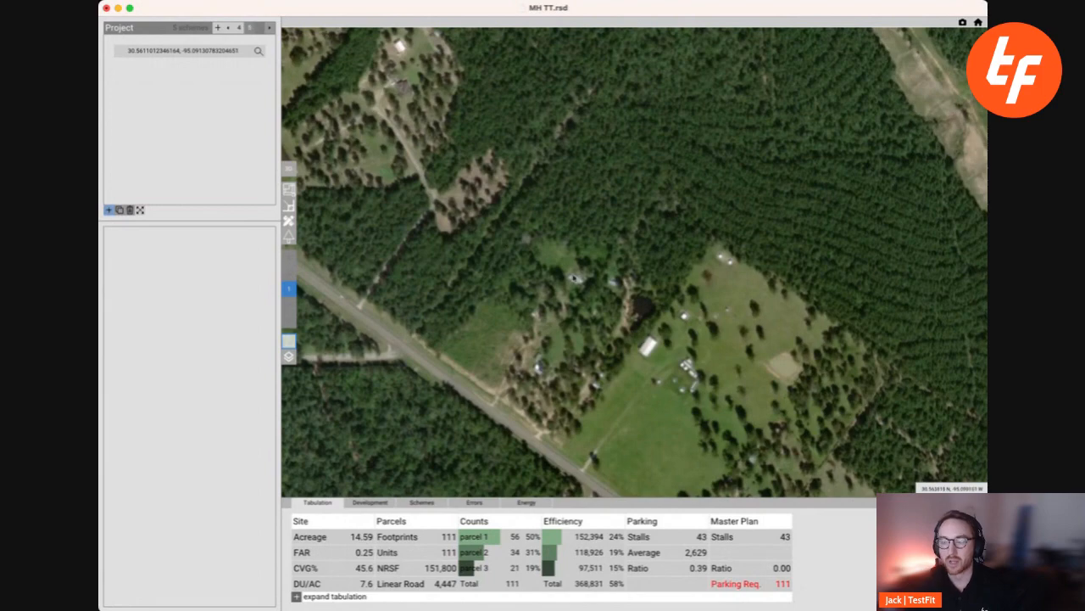
click(290, 340)
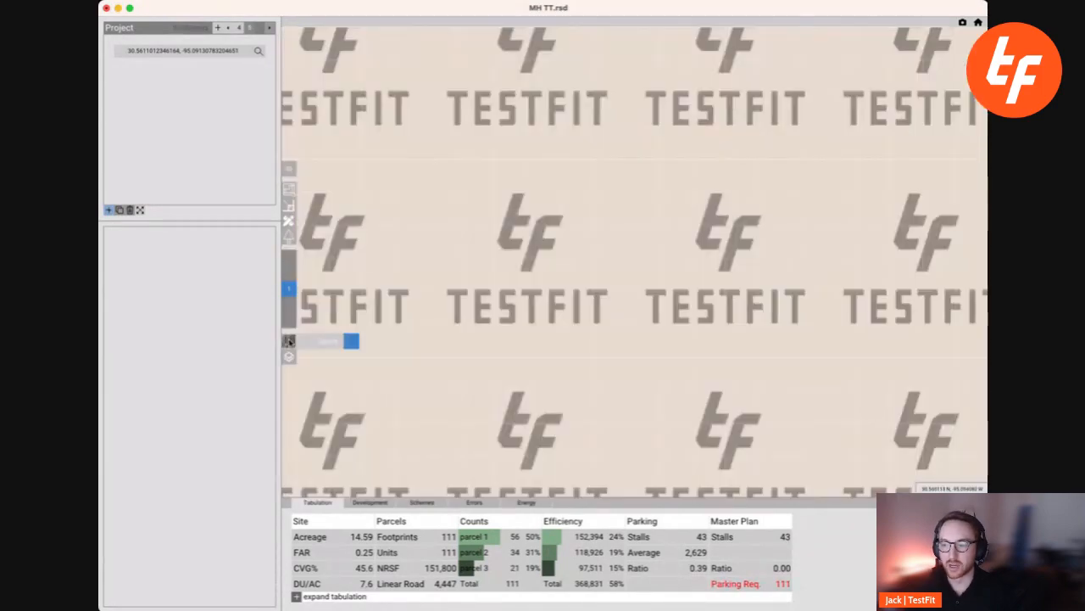
click(290, 340)
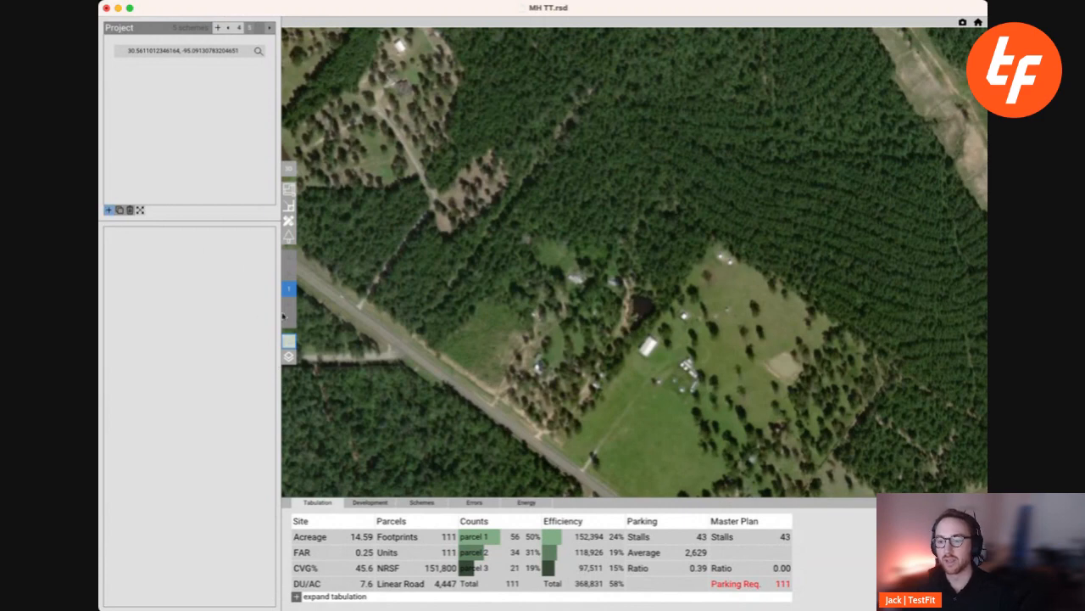
- Turn on the USA Parcels and Elevation data layers and increase the elevation increment of the contours
click(288, 357)
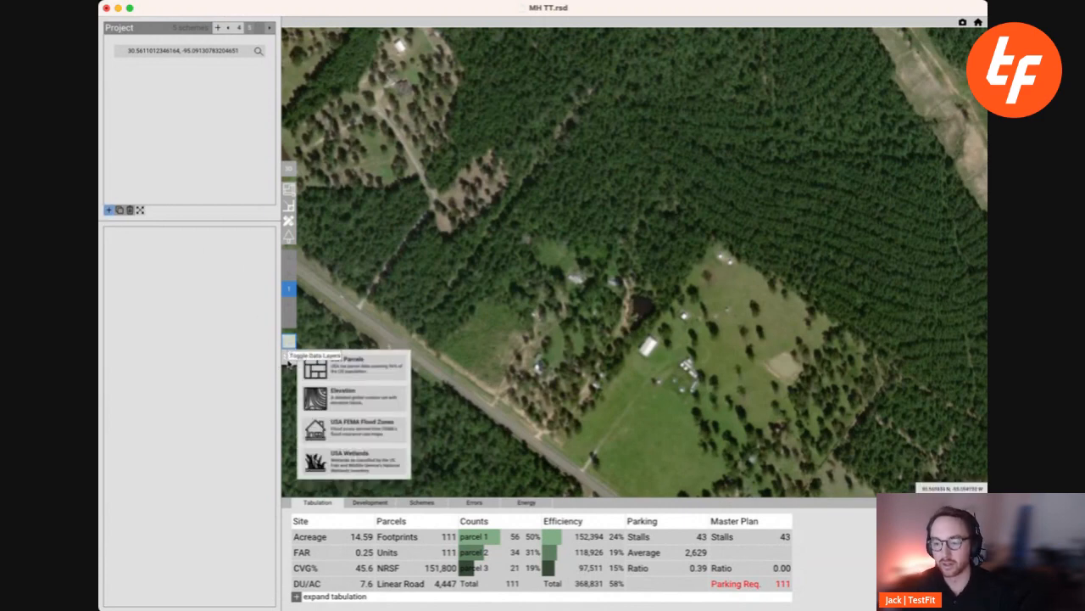
click(338, 367)
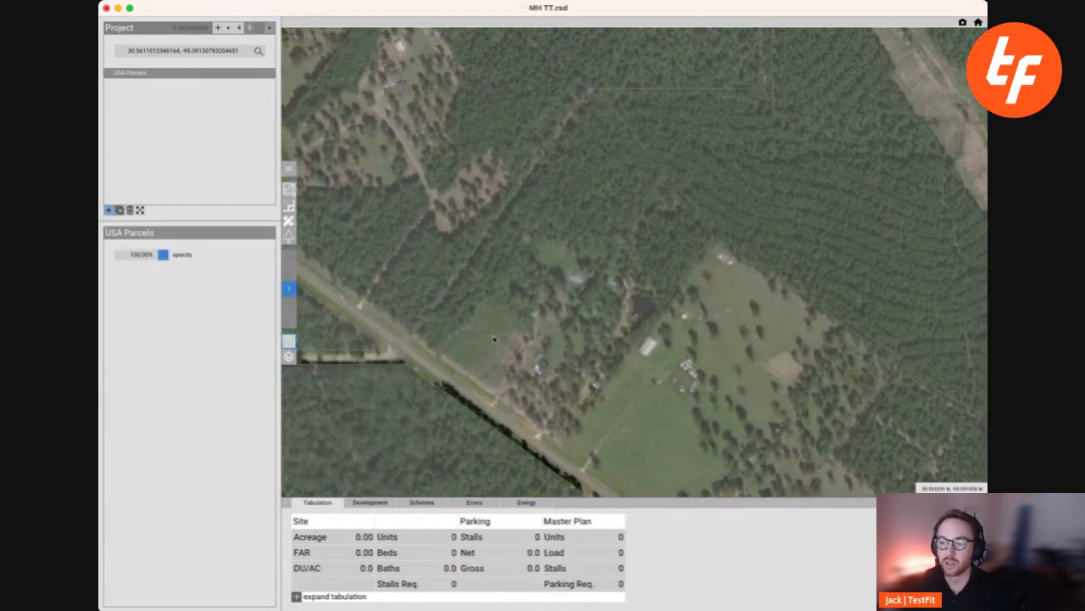
click(288, 357)
click(338, 404)
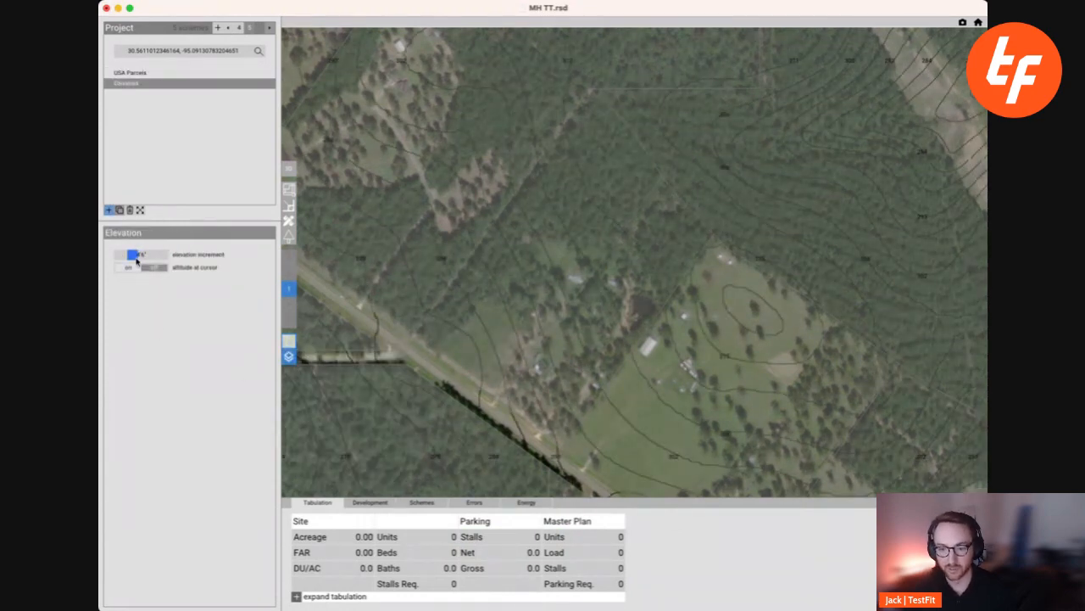
mouse_move(135, 258)
mouse_down()
mouse_move(178, 264)
mouse_move(120, 273)
mouse_move(157, 267)
mouse_move(146, 269)
mouse_up()
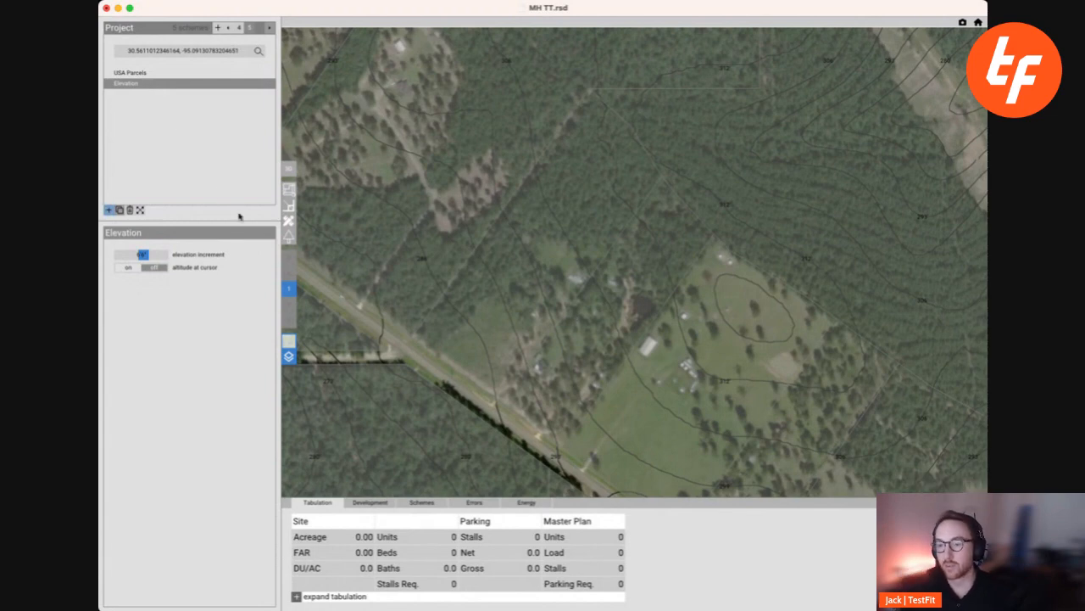
- Create a site from the existing wooded parcel northeast of the road and apply the default Parcels preset
click(110, 210)
click(138, 225)
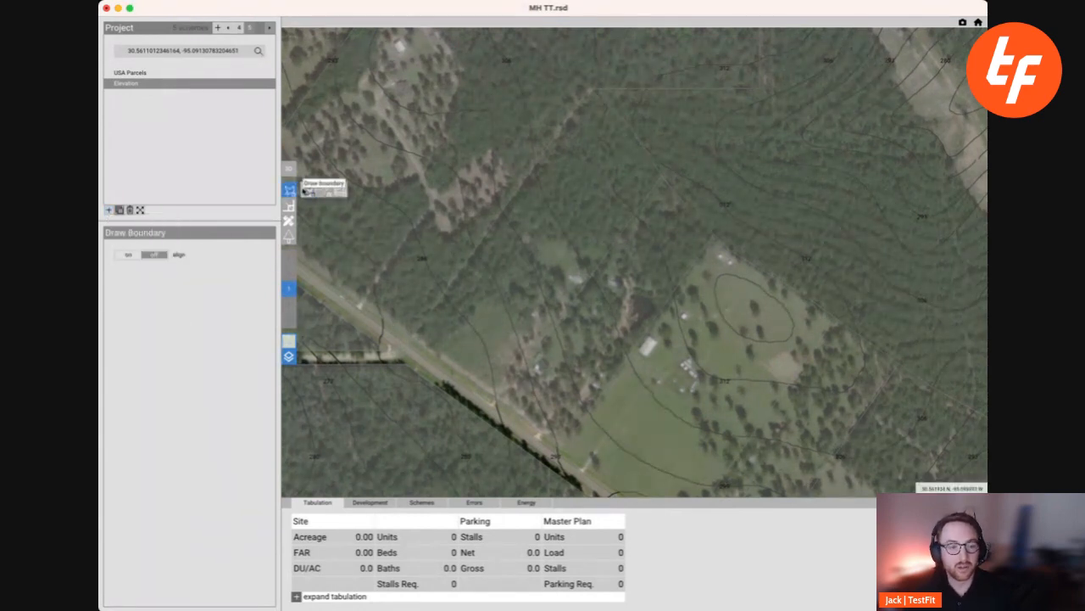
click(308, 190)
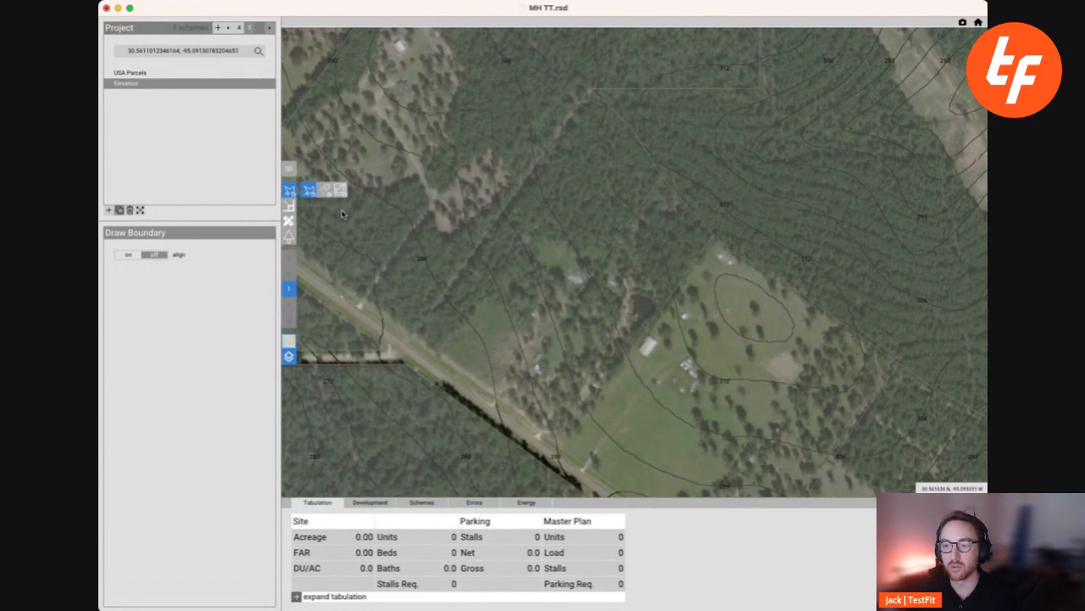
click(340, 190)
click(547, 237)
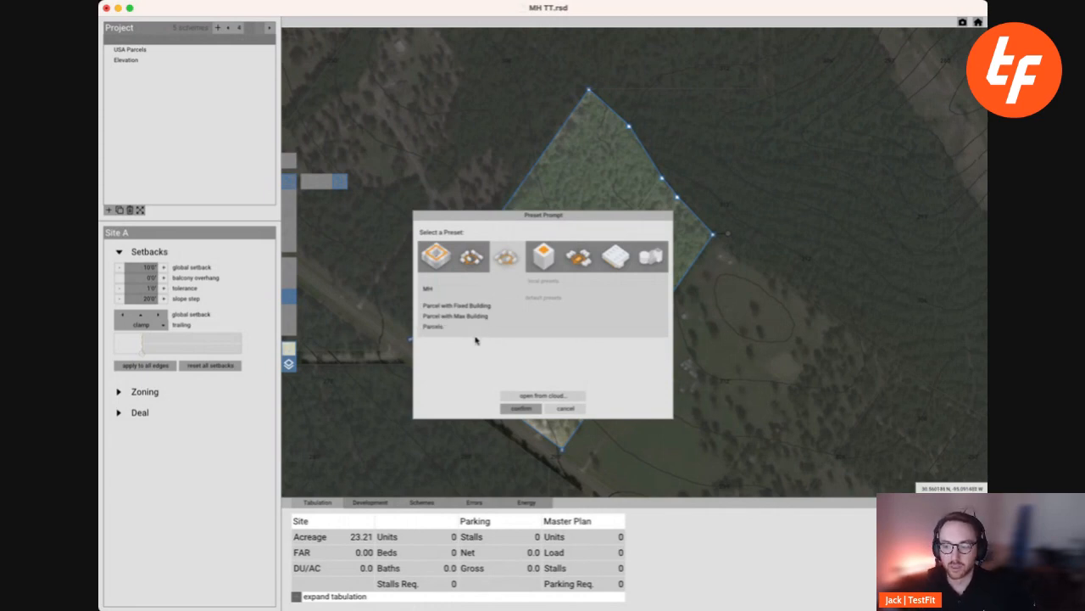
click(477, 332)
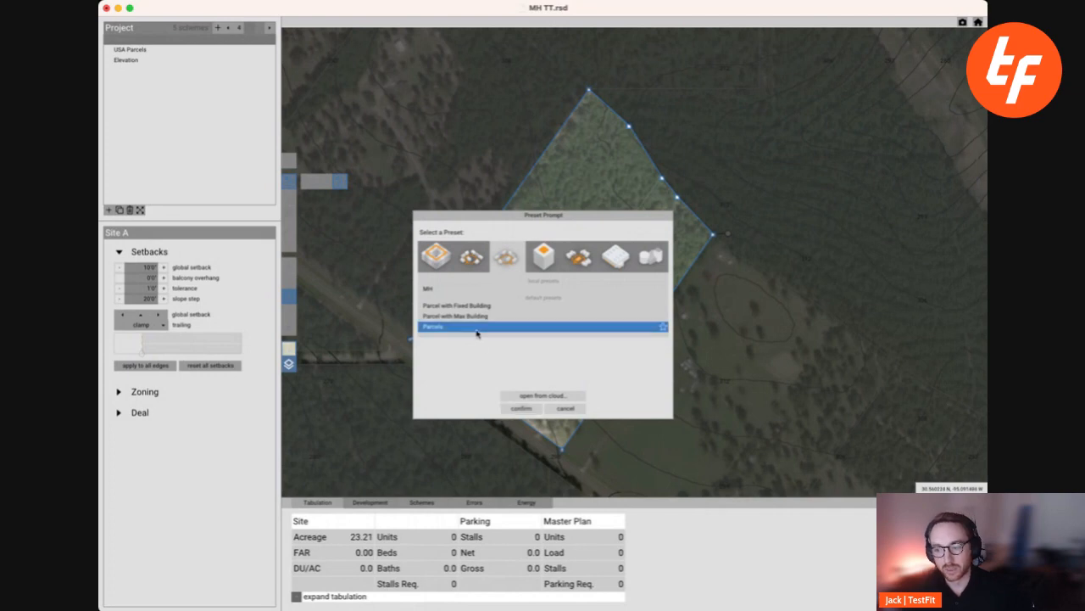
click(520, 408)
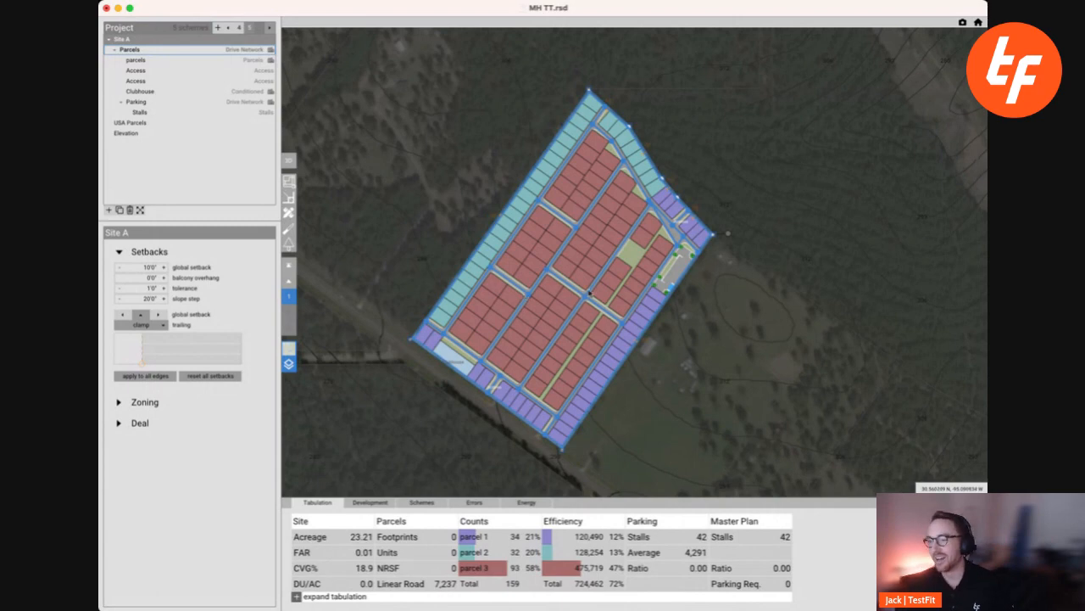
- Adjust the setback along the site's northwest edge, trying about 45' before settling on 5'
scroll(624, 271, up, 2)
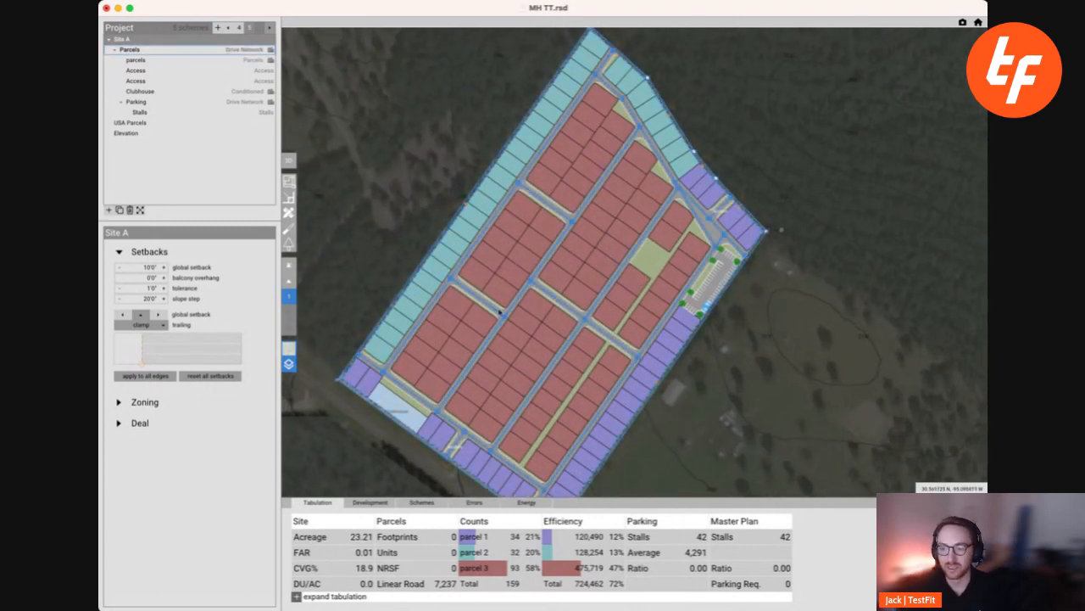
scroll(546, 306, down, 3)
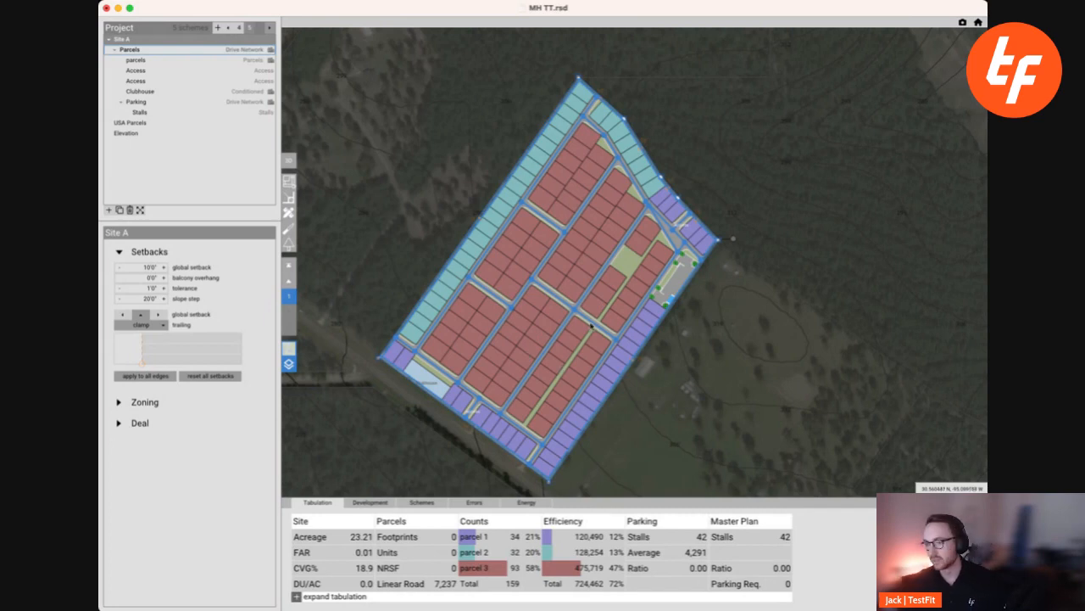
scroll(596, 100, up, 3)
scroll(595, 100, up, 1)
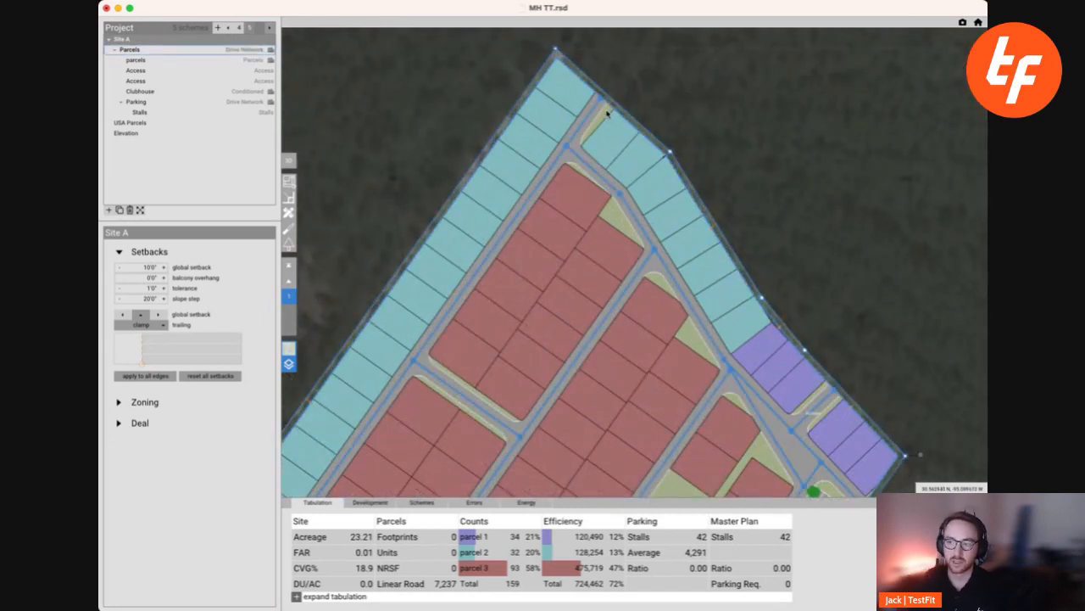
scroll(500, 234, down, 1)
middle_drag(465, 273, 541, 217)
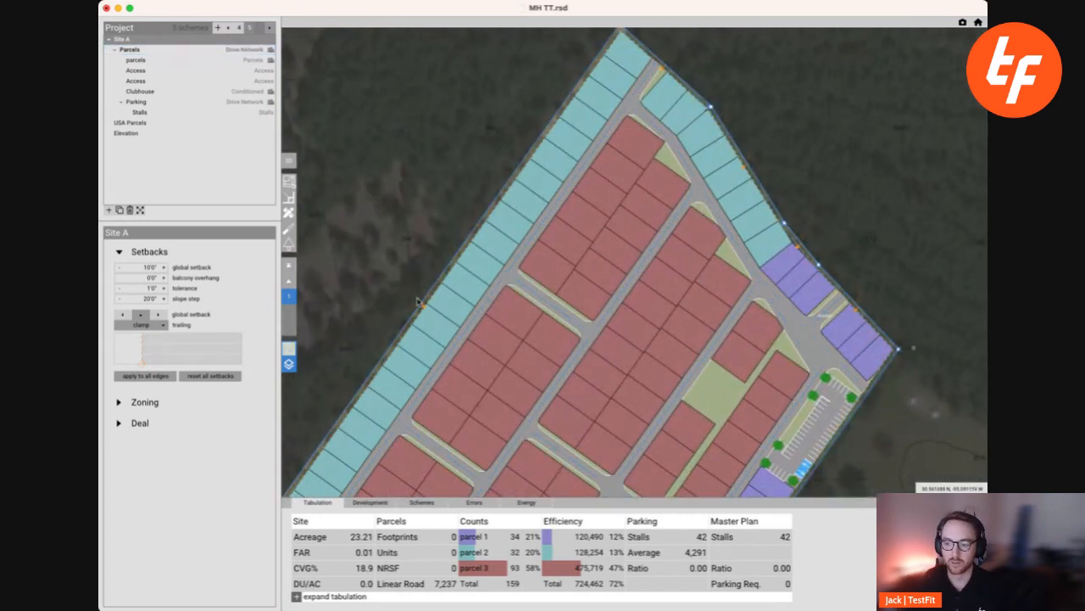
mouse_move(426, 310)
mouse_down()
mouse_move(454, 325)
mouse_move(443, 320)
mouse_up()
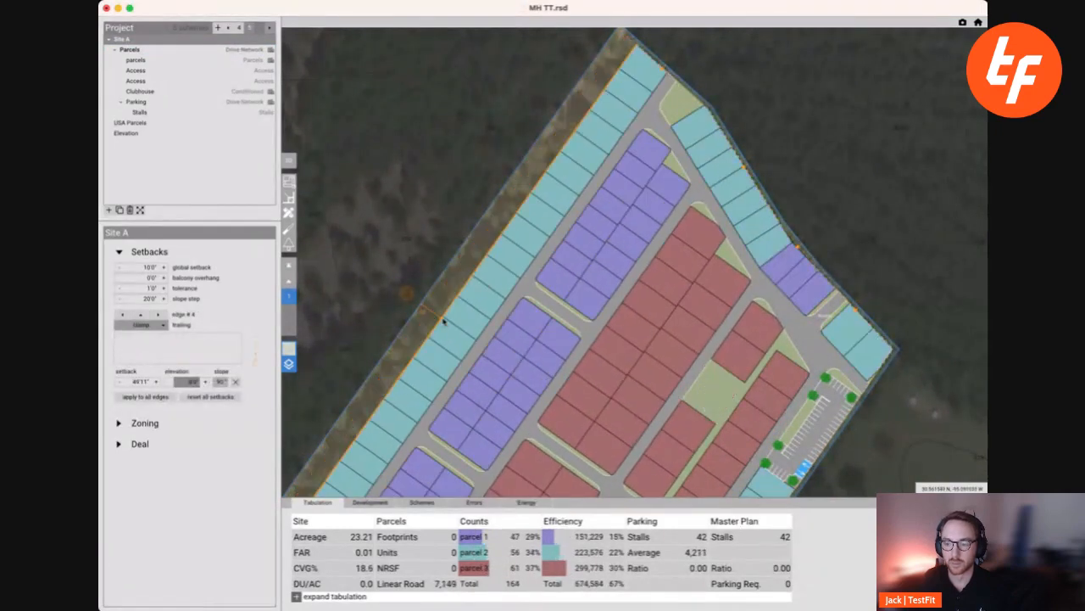
key(super+z)
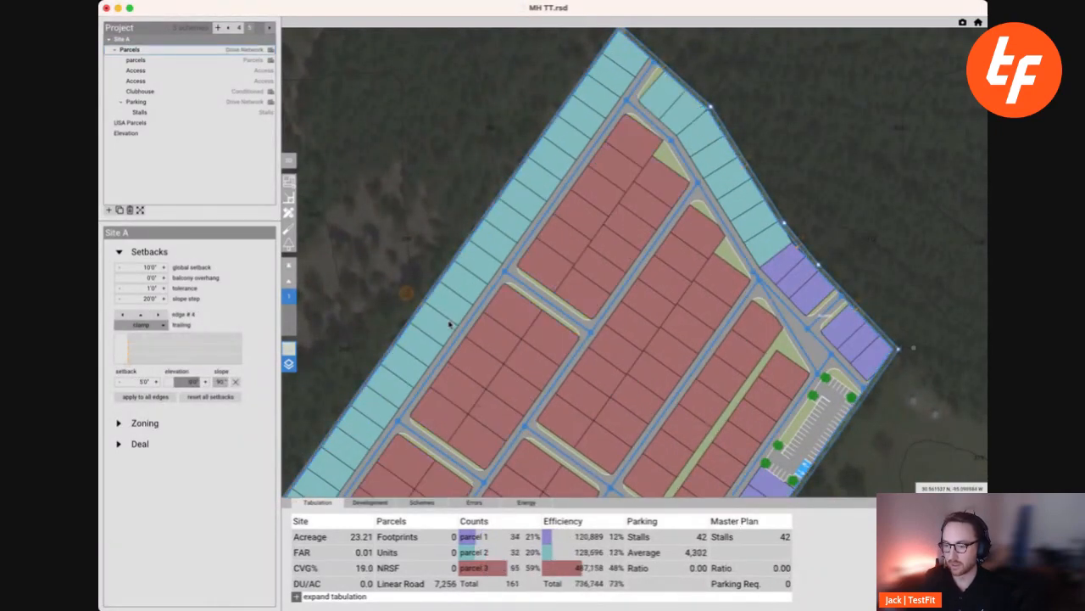
- Open the individual parcel settings for the parcels in Site A and reposition the dialog
scroll(640, 293, down, 3)
middle_drag(641, 293, 600, 226)
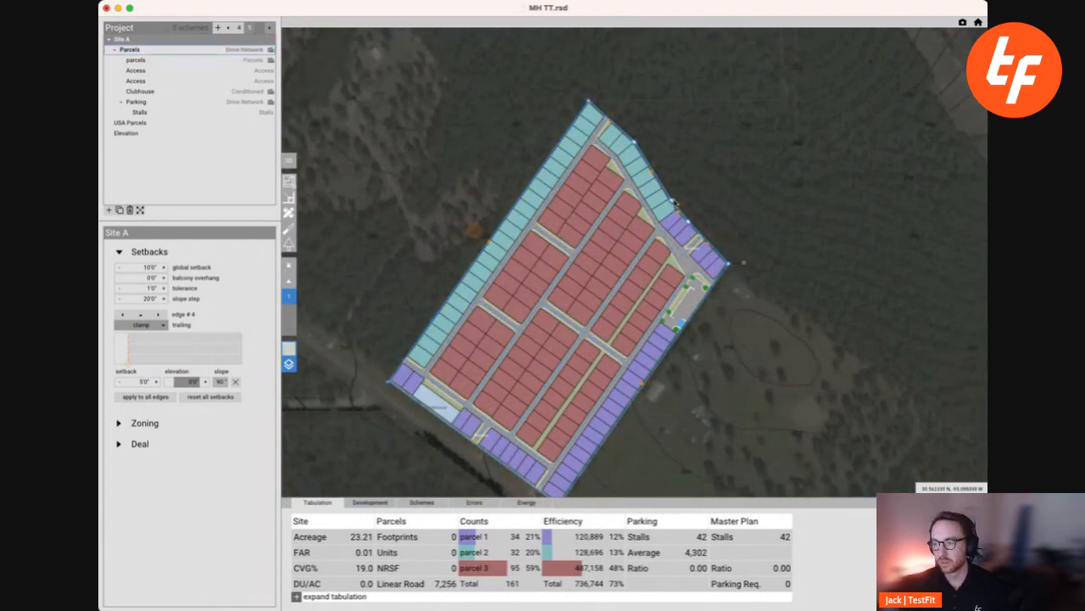
scroll(673, 201, up, 4)
scroll(653, 294, down, 4)
middle_drag(598, 304, 656, 236)
scroll(678, 210, down, 3)
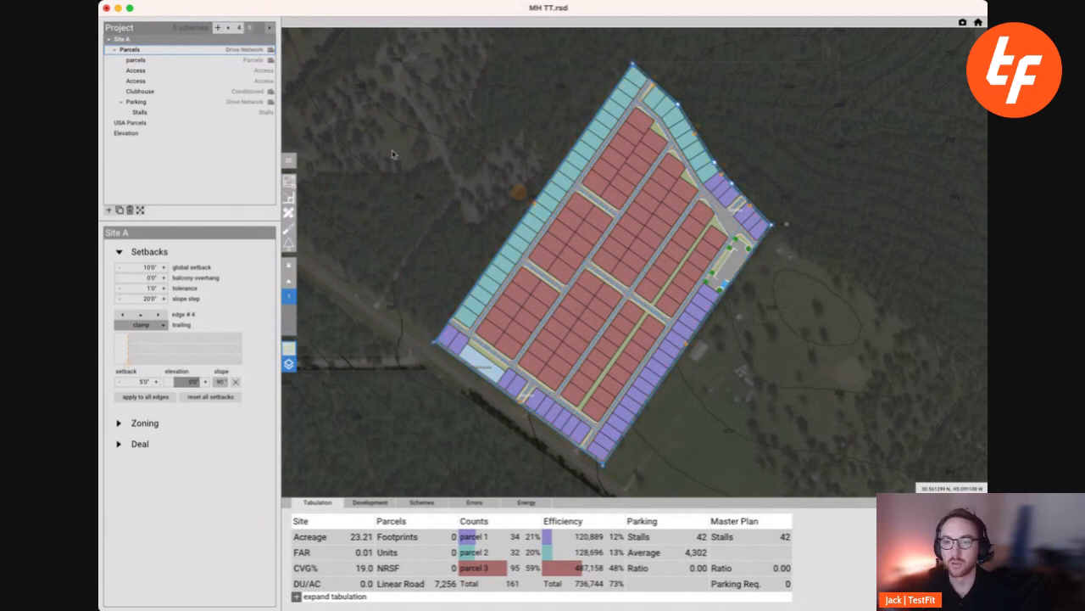
click(171, 61)
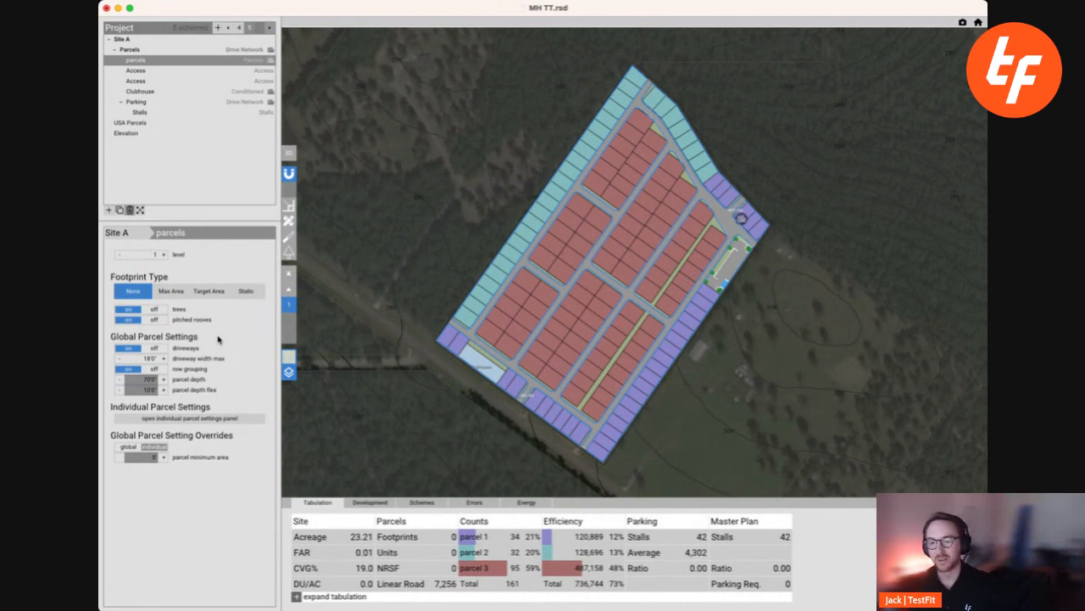
click(218, 419)
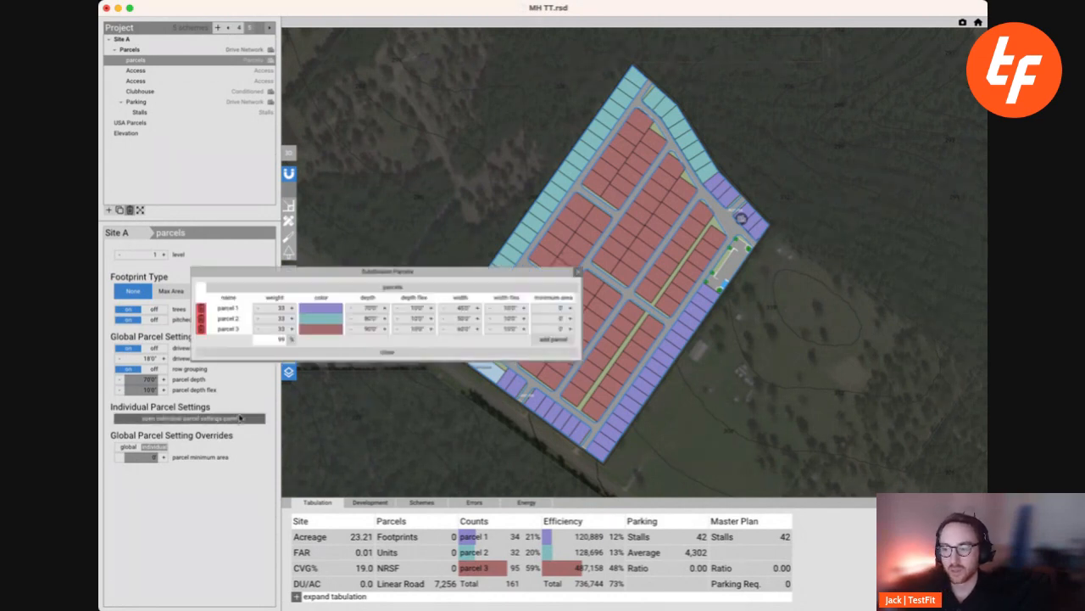
drag(398, 274, 540, 275)
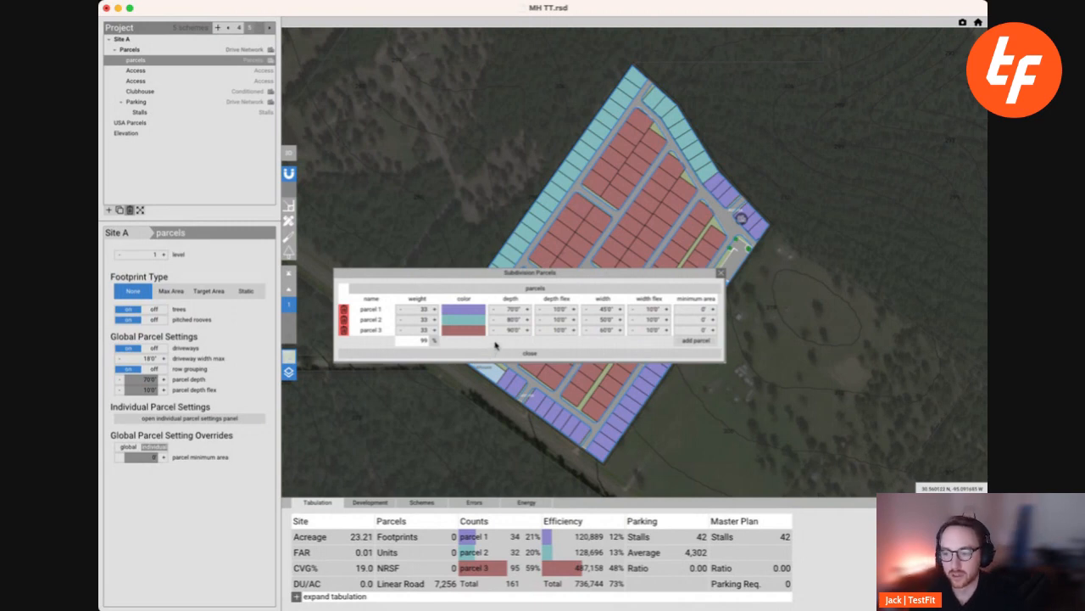
- Recolour parcel 1 light green, parcel 2 medium green and parcel 3 dark green
click(471, 313)
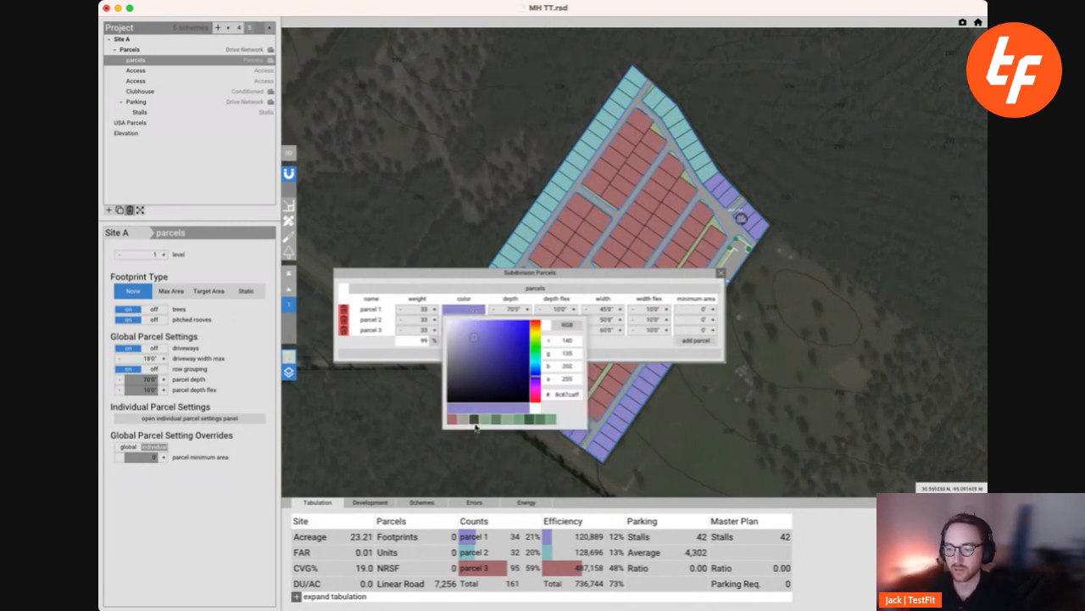
click(506, 419)
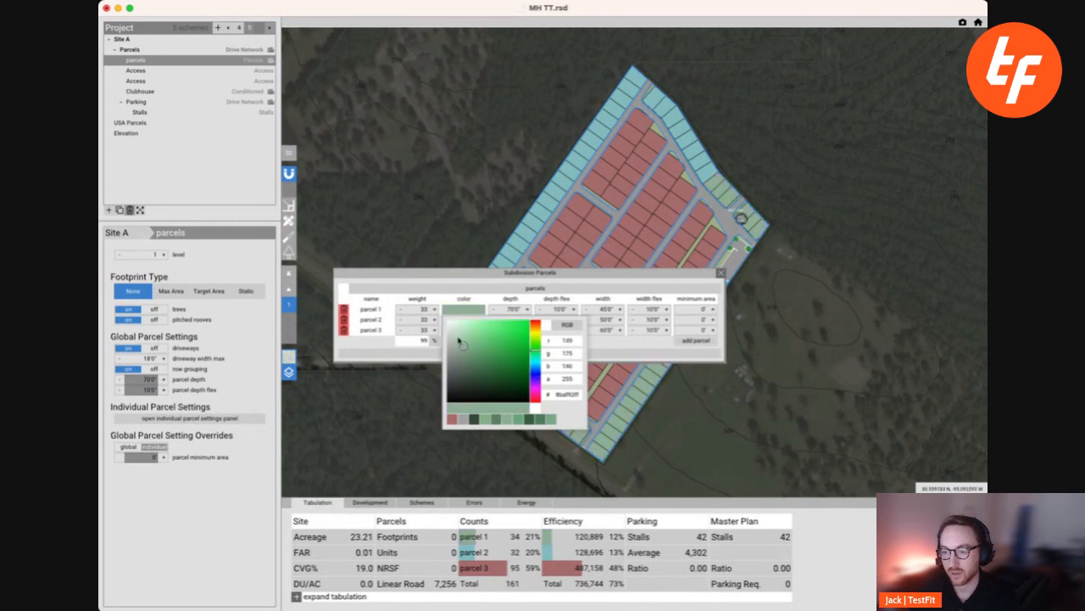
click(463, 310)
click(463, 310)
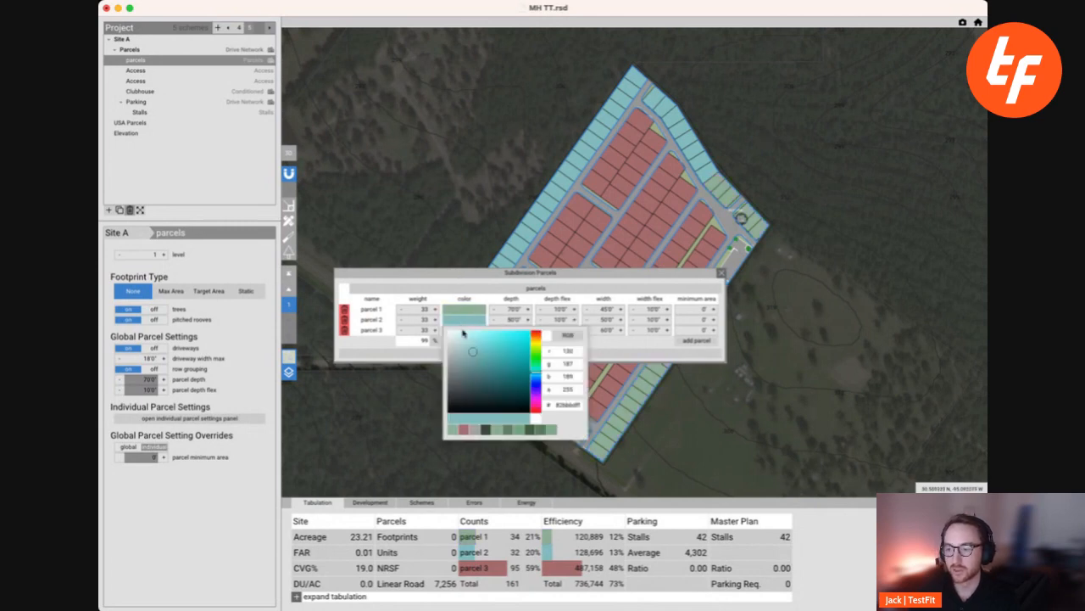
click(507, 430)
click(469, 282)
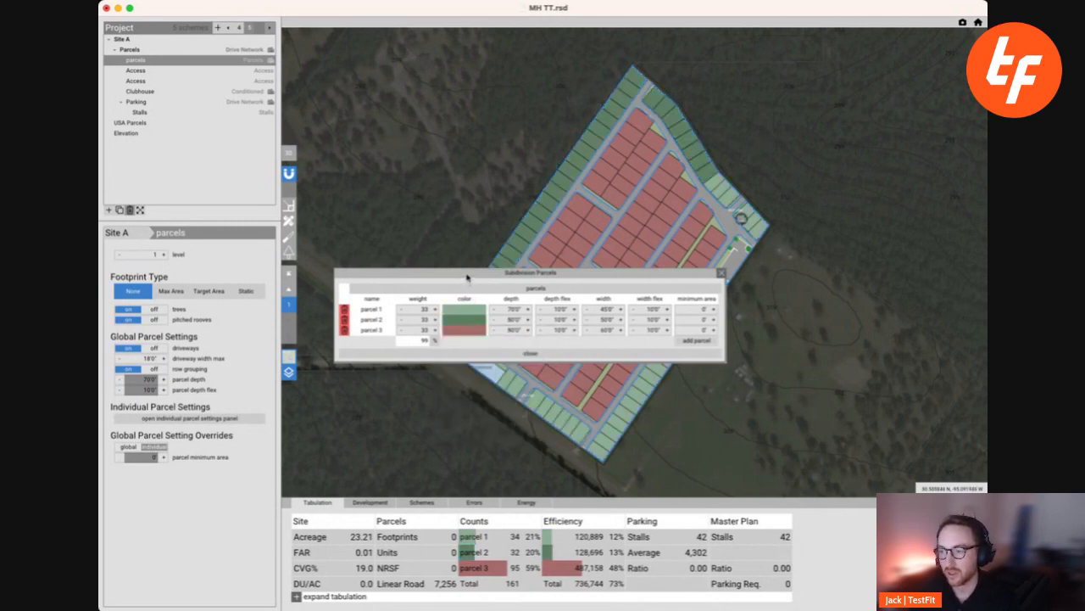
click(466, 330)
click(496, 439)
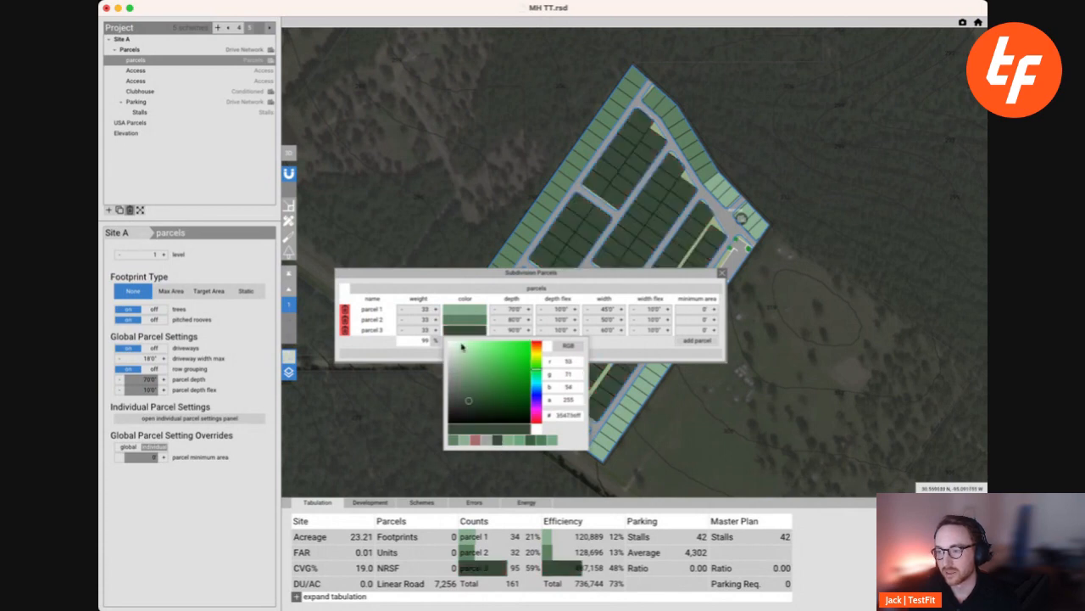
click(460, 274)
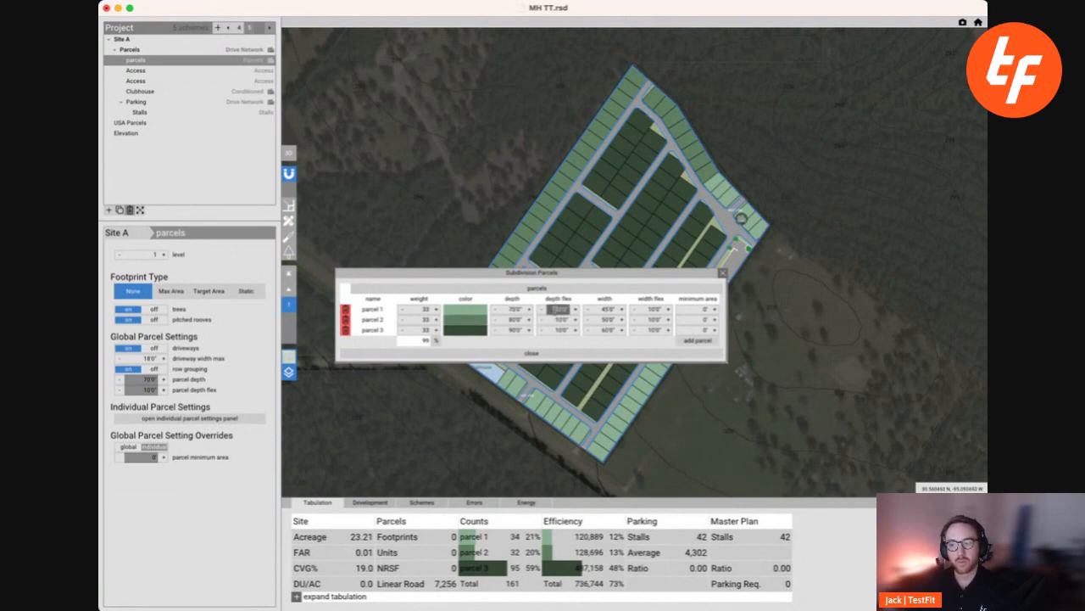
- Set the depth of parcels 1, 2 and 3 to 75' each
click(516, 309)
text(12)
click(514, 319)
text(75)
click(515, 330)
text(75)
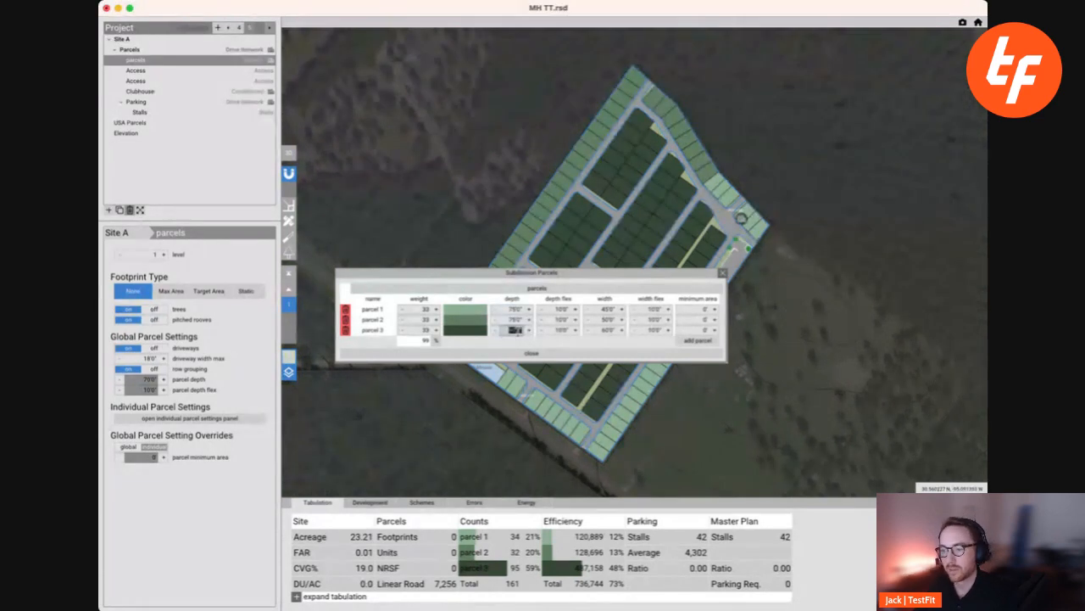
- Set the widths to 35' for parcel 1, 45' for parcel 2 and 60' for parcel 3
click(608, 310)
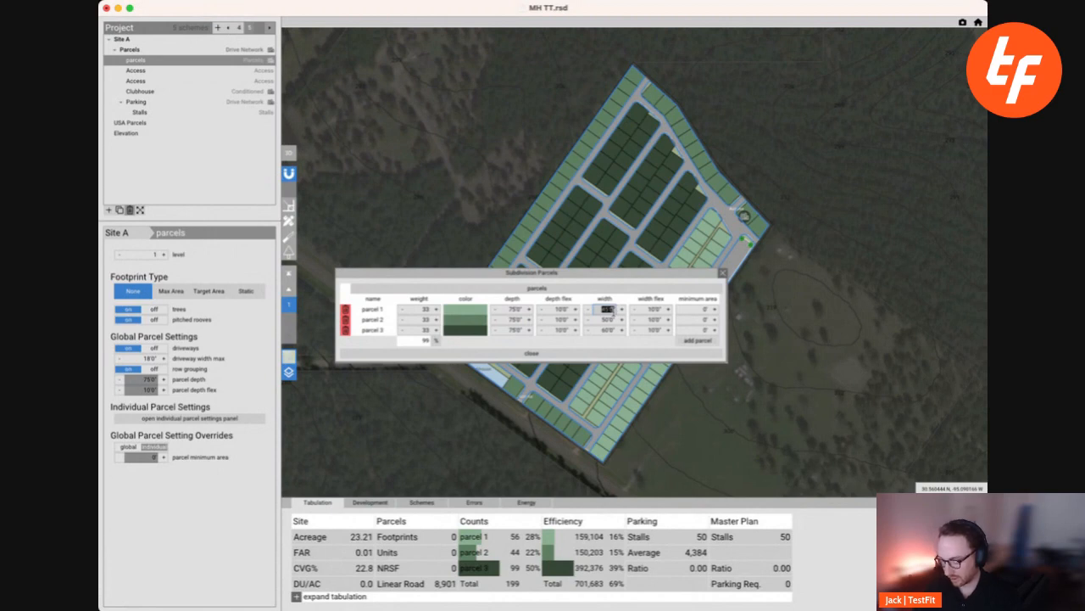
text(5)
click(608, 319)
text(35)
click(604, 330)
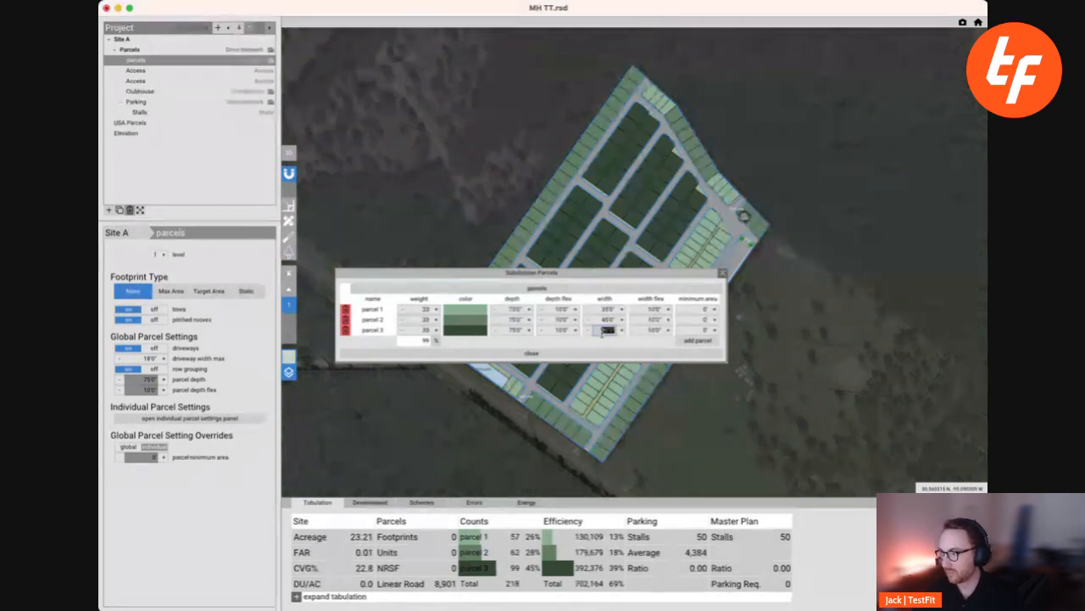
text(40)
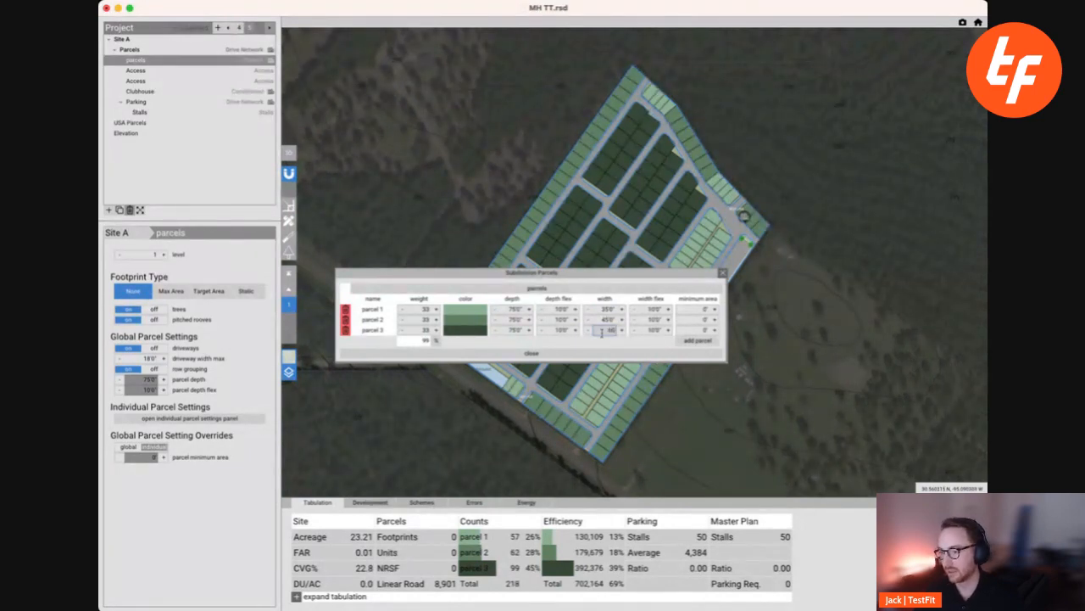
click(594, 280)
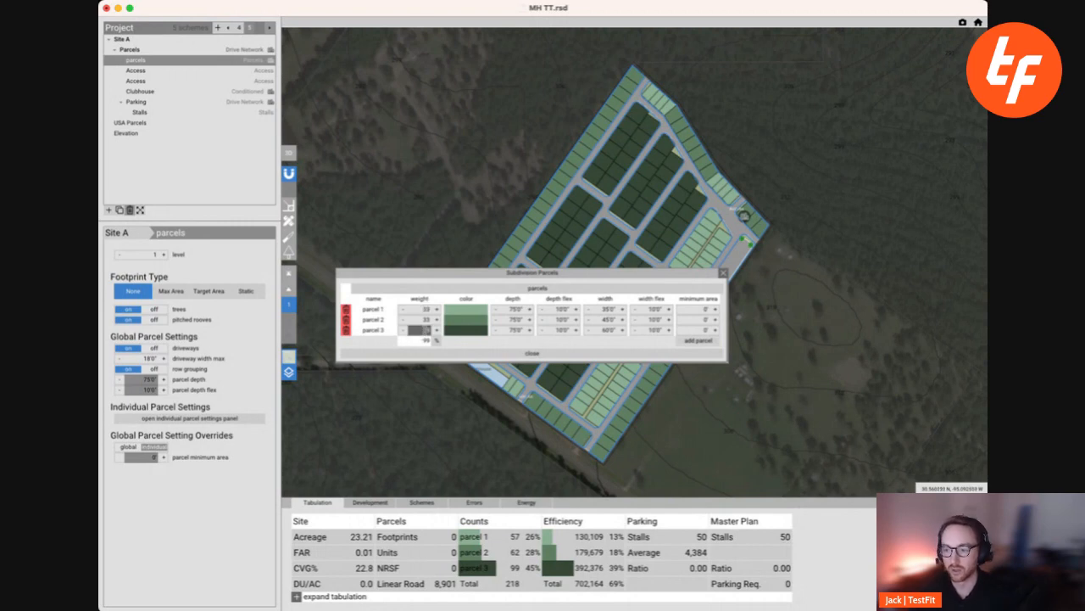
- Set the weights to 50 for parcel 1, 30 for parcel 2 and 20 for parcel 3, then close the parcel settings
click(424, 309)
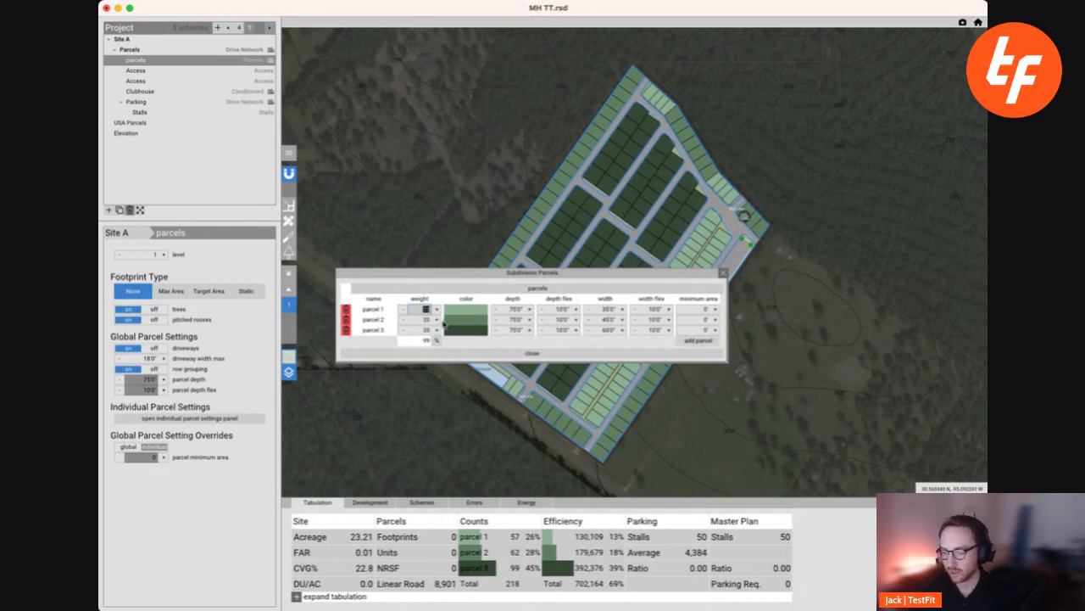
text(50)
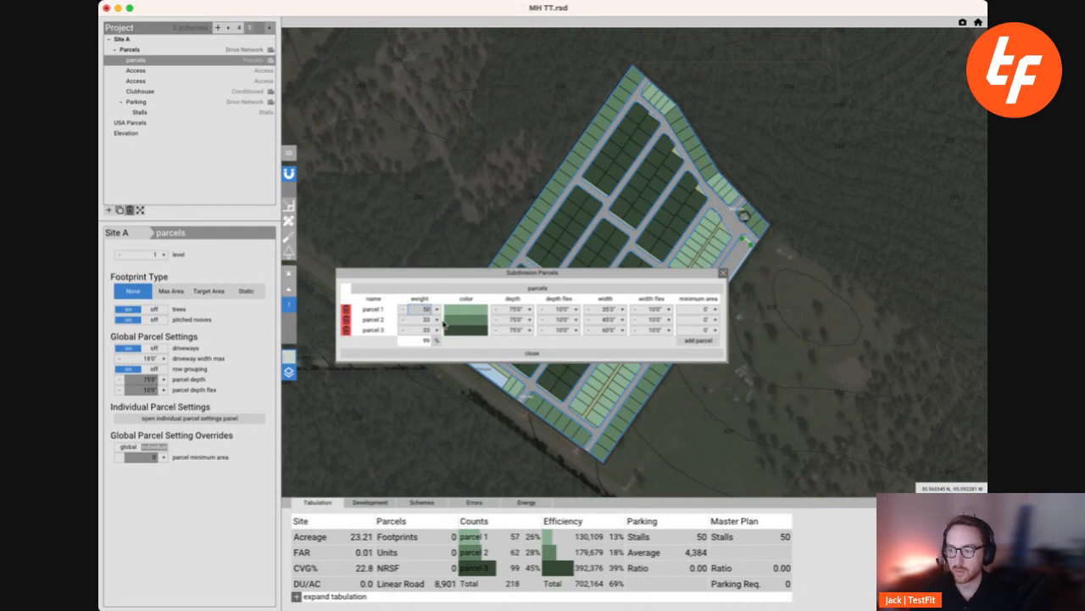
click(424, 319)
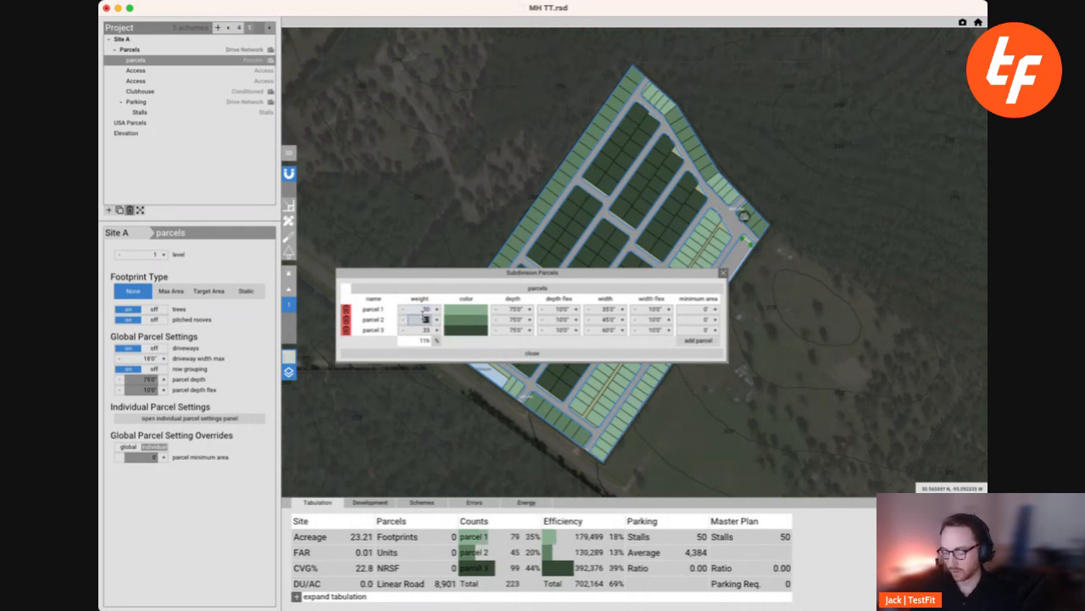
text(30)
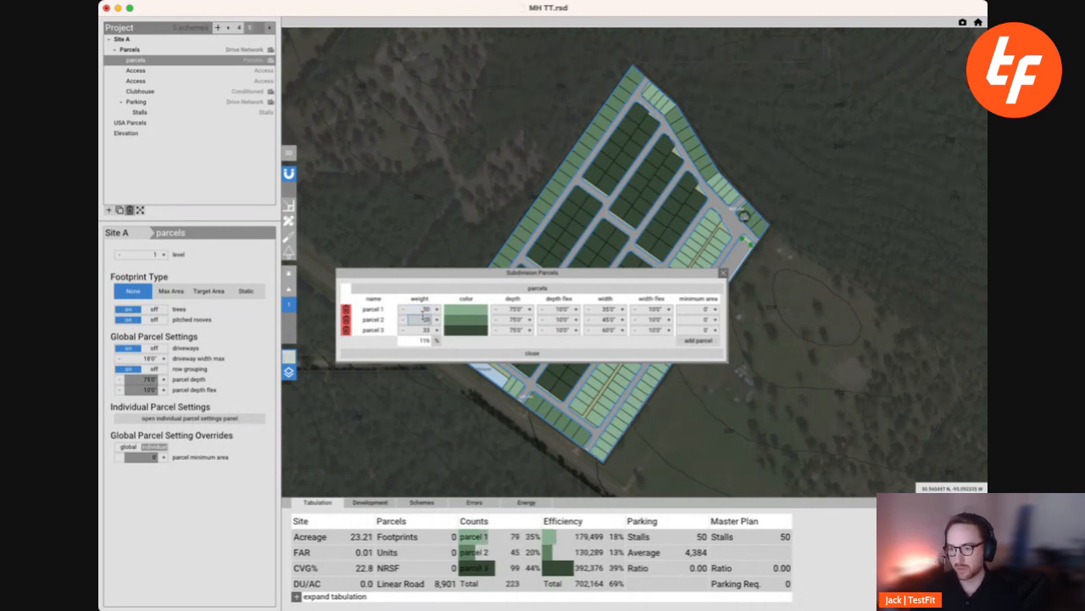
click(424, 329)
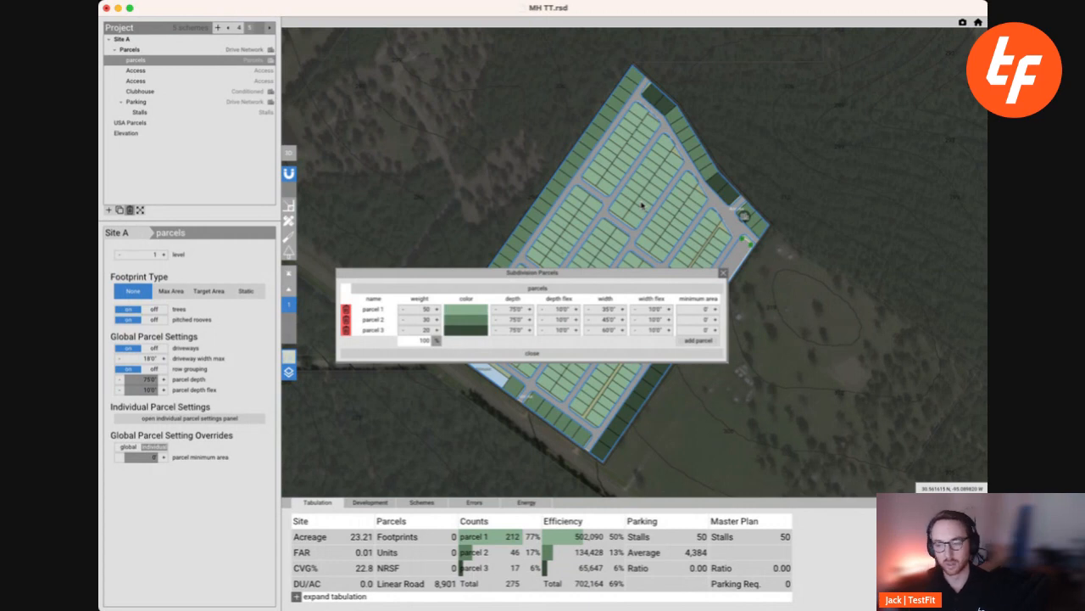
click(723, 276)
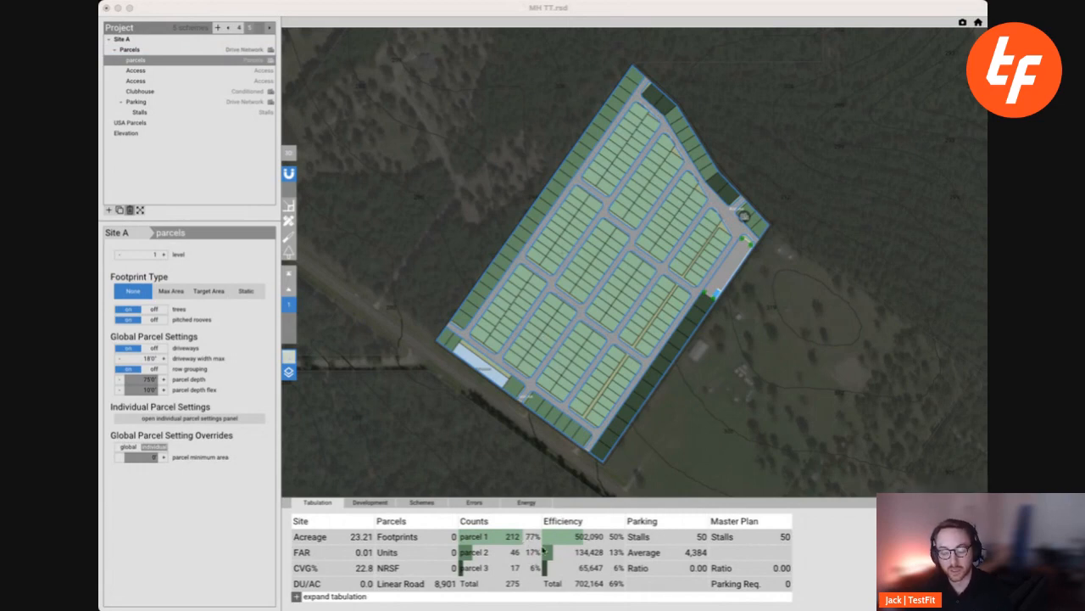
- Turn off row grouping for the parcels and inspect the mixed lot layout across the site
middle_drag(607, 314, 593, 332)
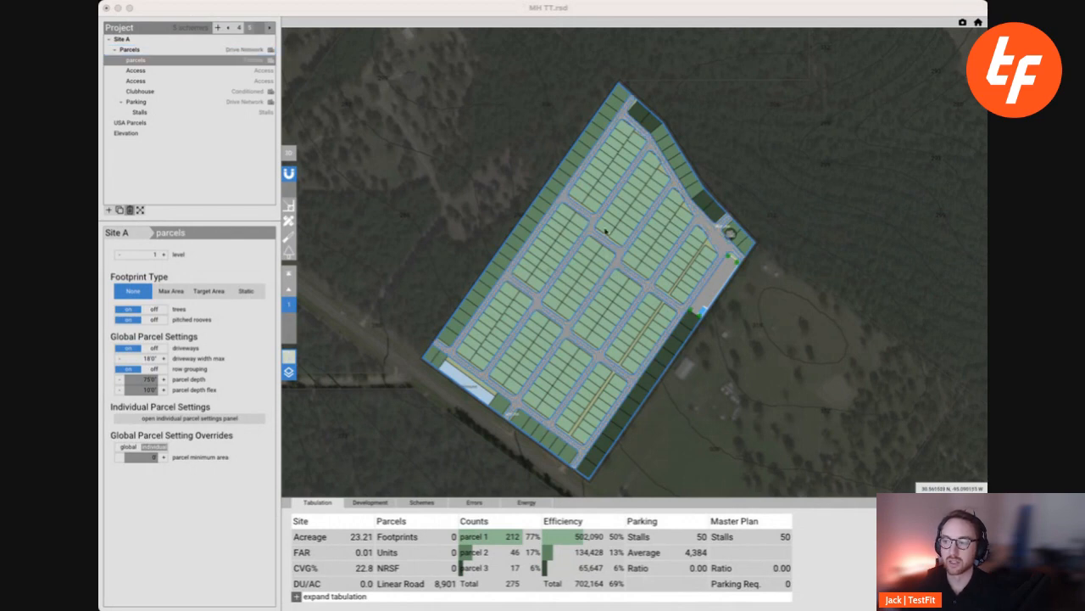
click(158, 370)
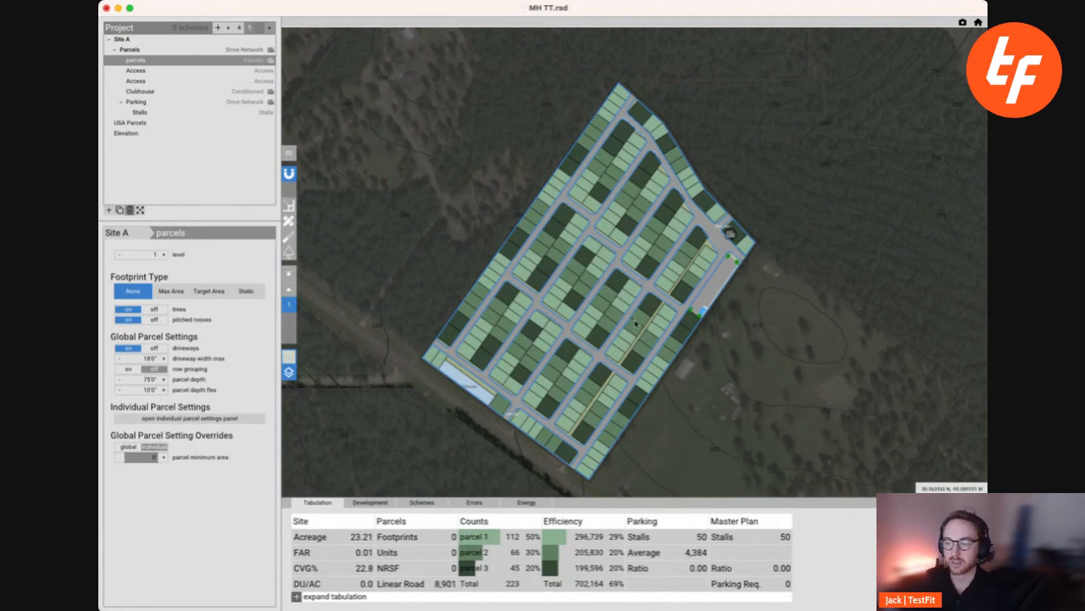
scroll(590, 341, up, 5)
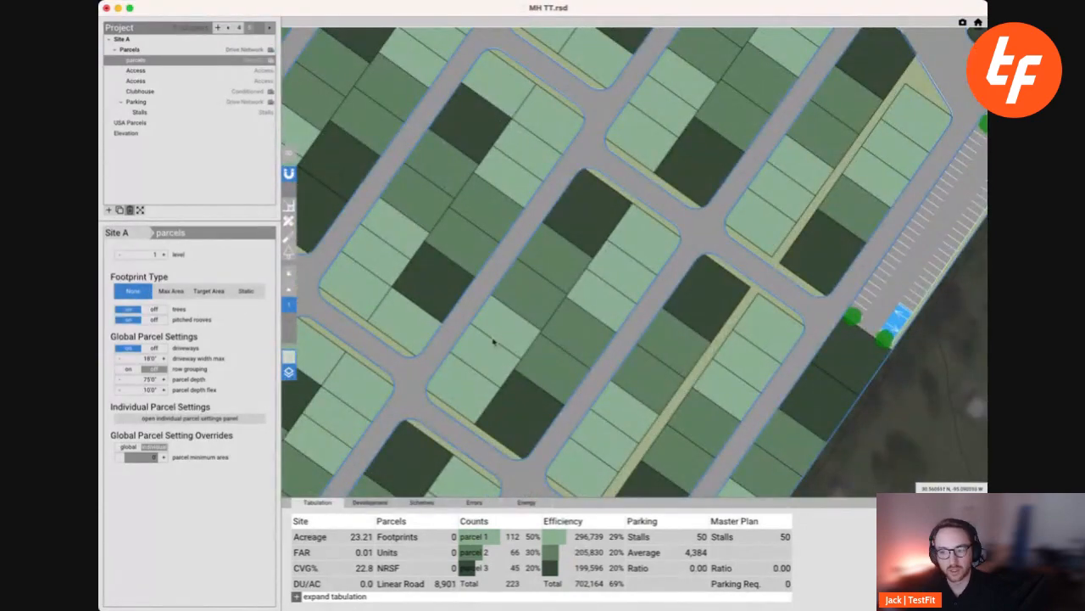
scroll(577, 290, down, 3)
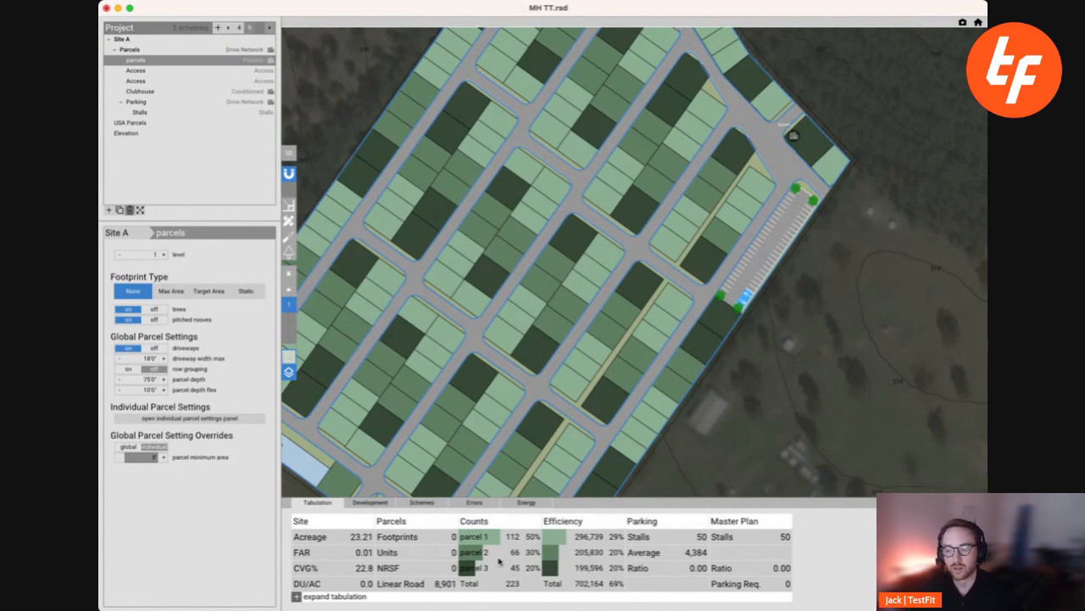
scroll(570, 314, down, 4)
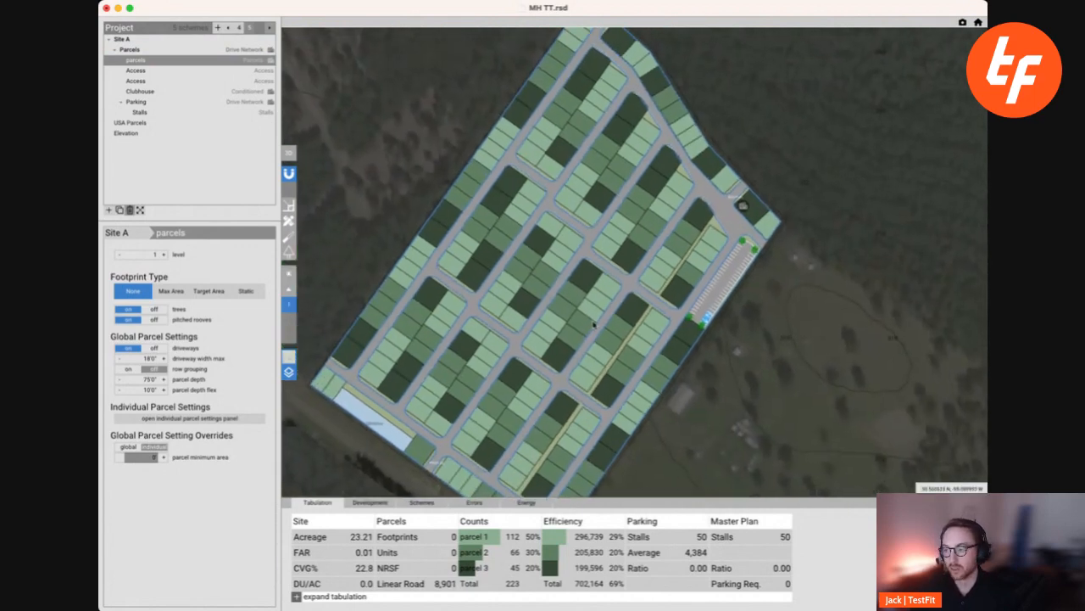
middle_drag(599, 351, 625, 310)
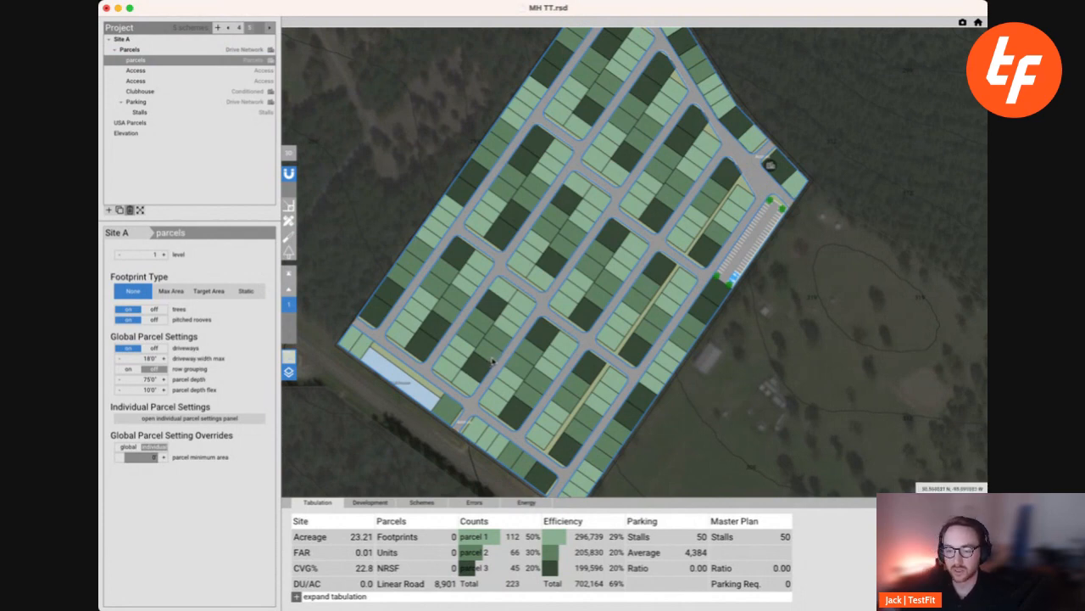
- Cycle the Parcels drive network's row axis through the alternative layouts and back to its original orientation
click(143, 51)
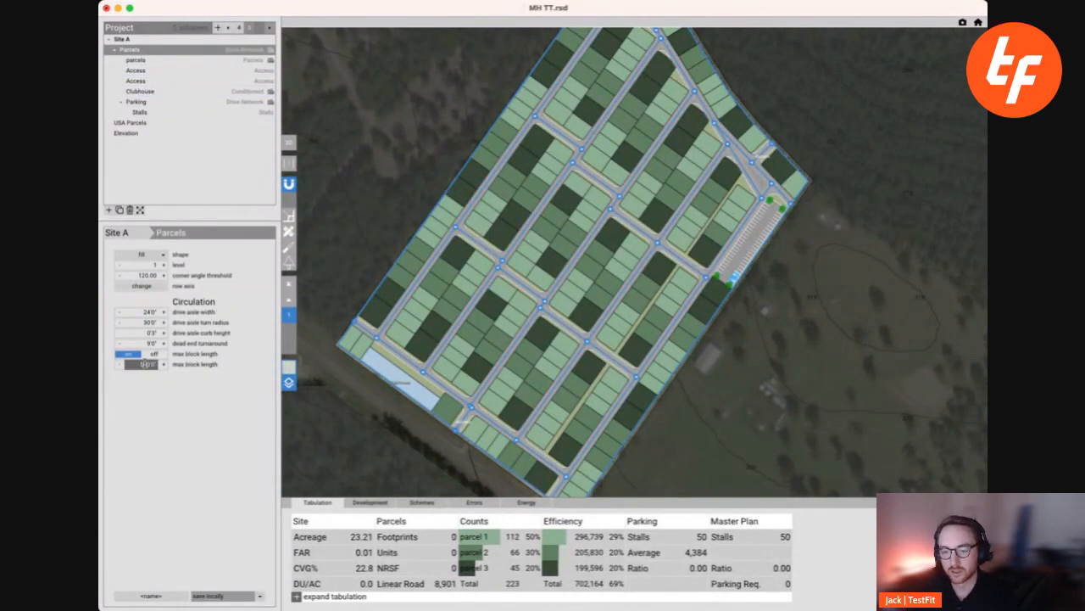
click(153, 287)
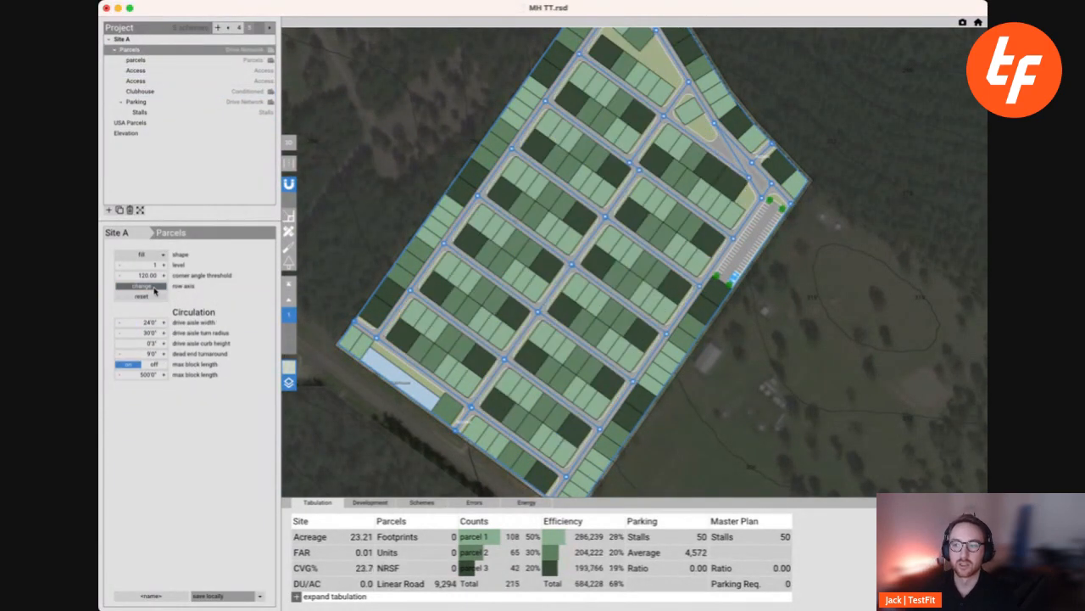
click(153, 287)
click(154, 287)
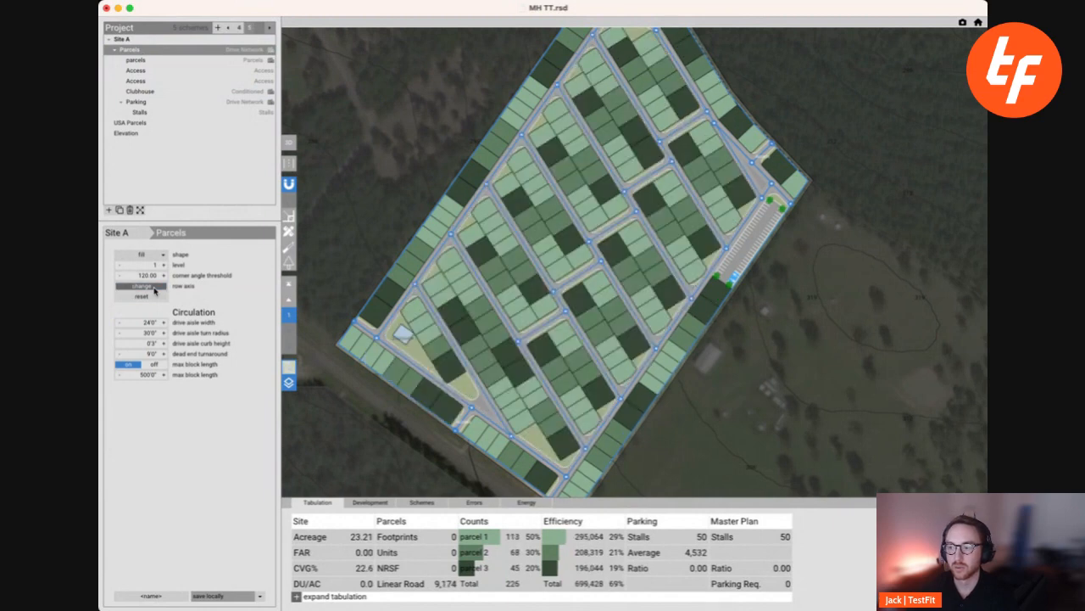
click(153, 288)
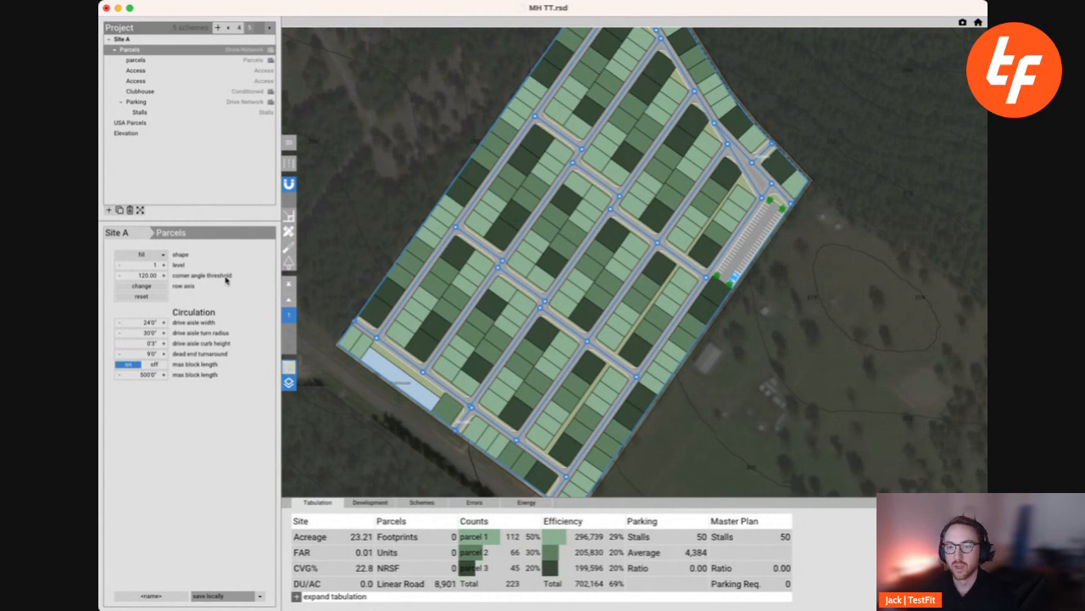
- Select the parcels under the drive network, preview the Max Area footprint type and revert it to None
click(136, 60)
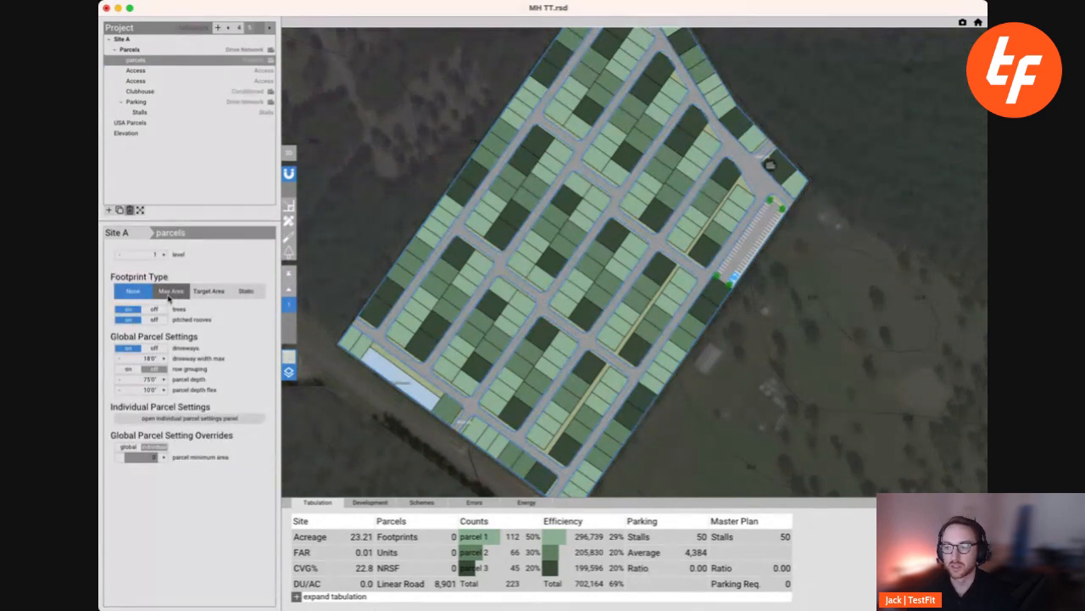
click(169, 292)
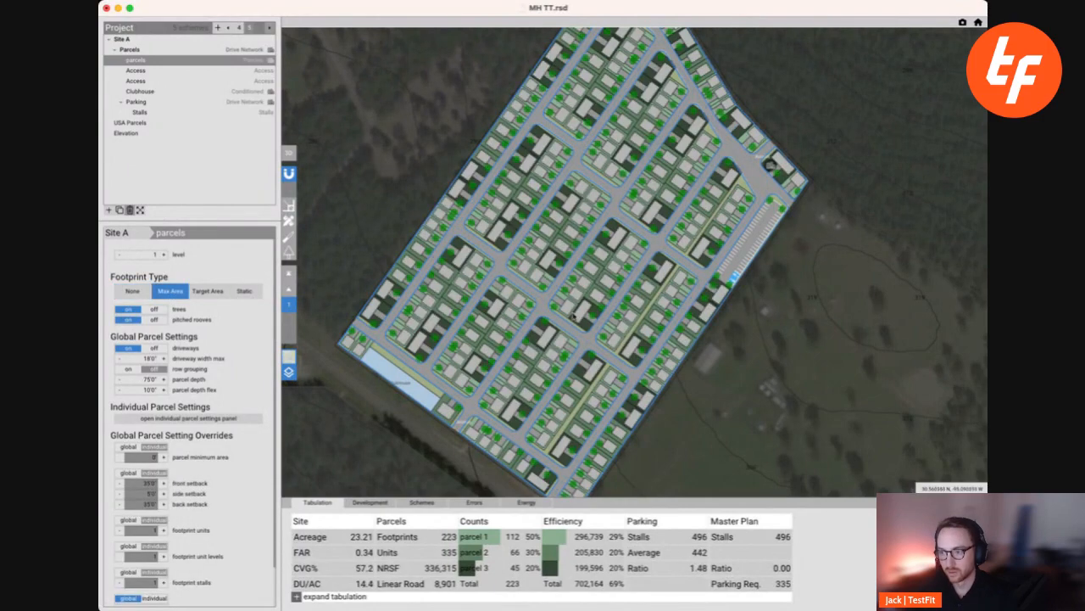
scroll(547, 322, up, 3)
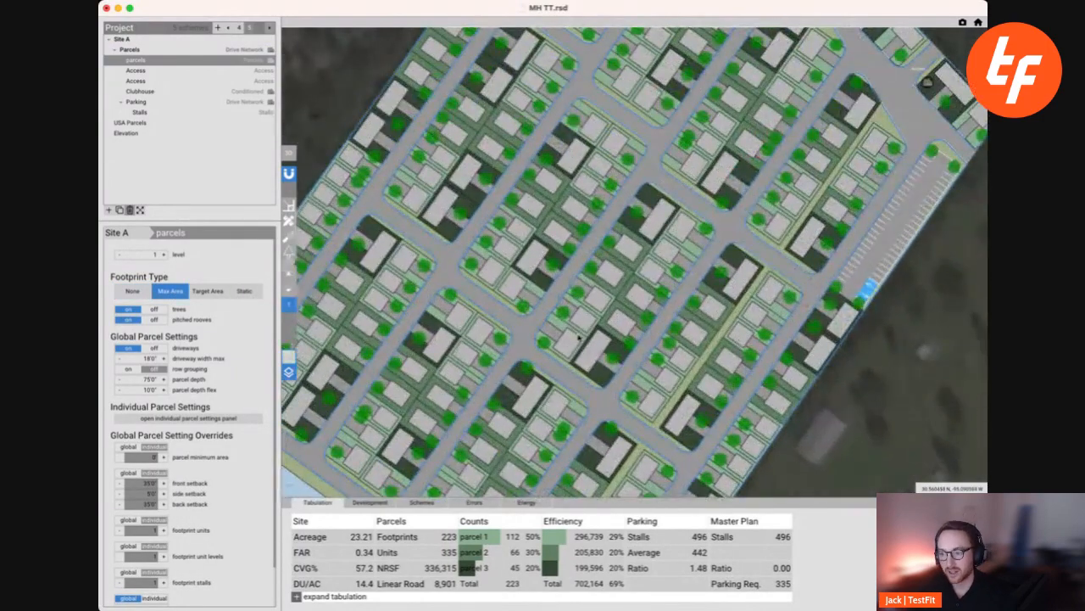
scroll(534, 356, up, 2)
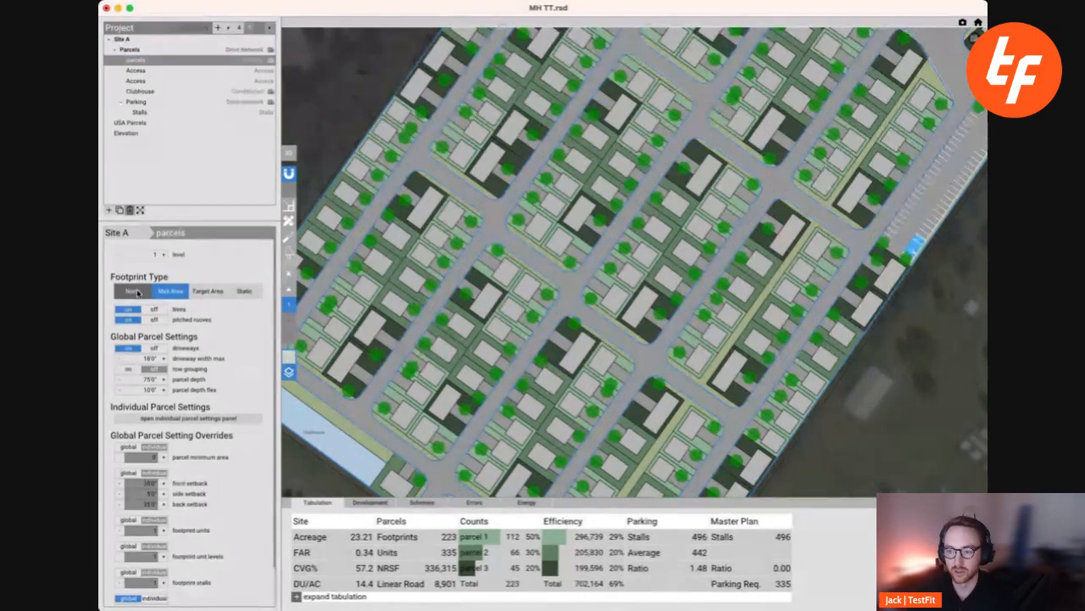
click(135, 292)
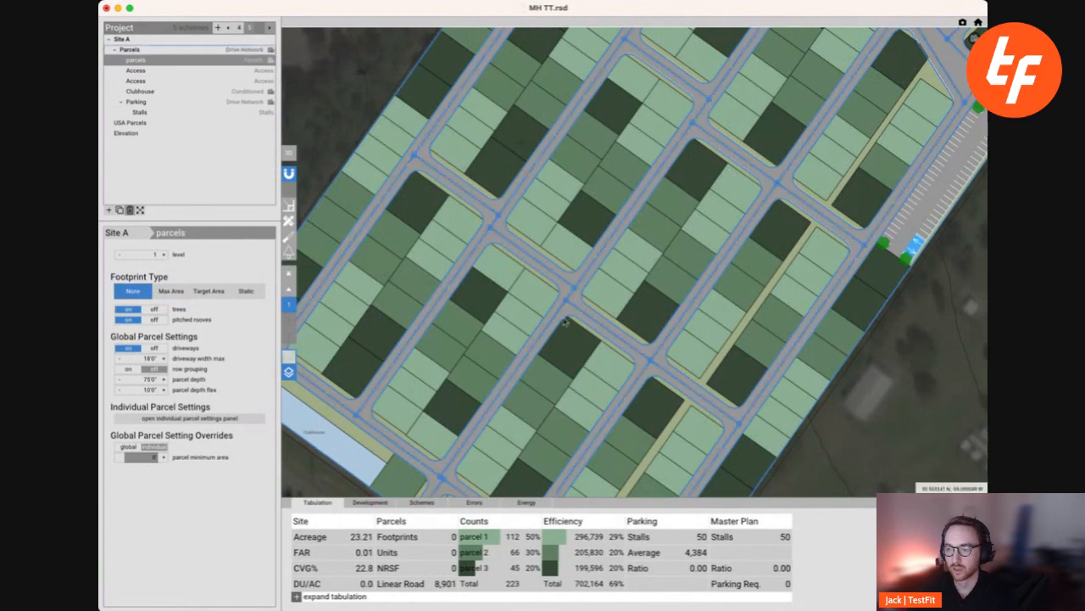
- Show the site in 3D and set the parcels' footprint type to Max Area
click(290, 154)
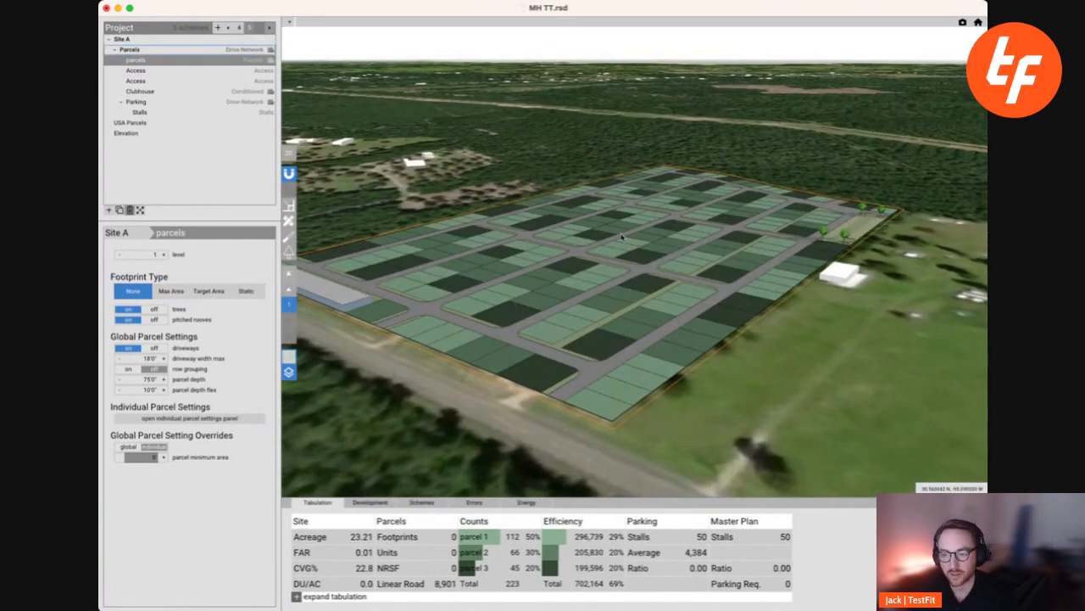
click(173, 291)
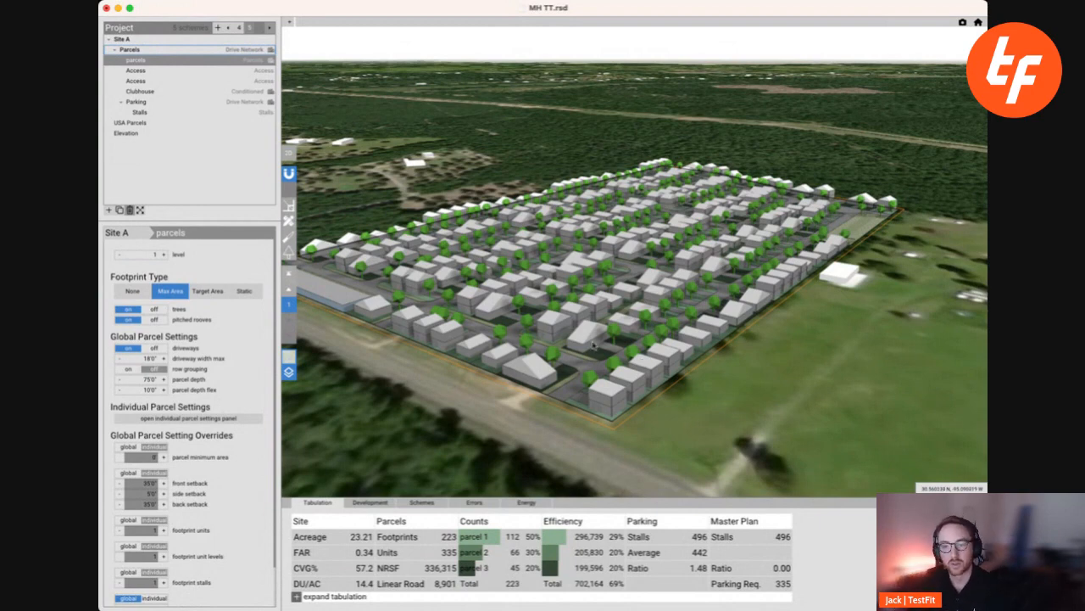
- Switch the pitched roofs off and back on, and do the same with the trees
click(157, 321)
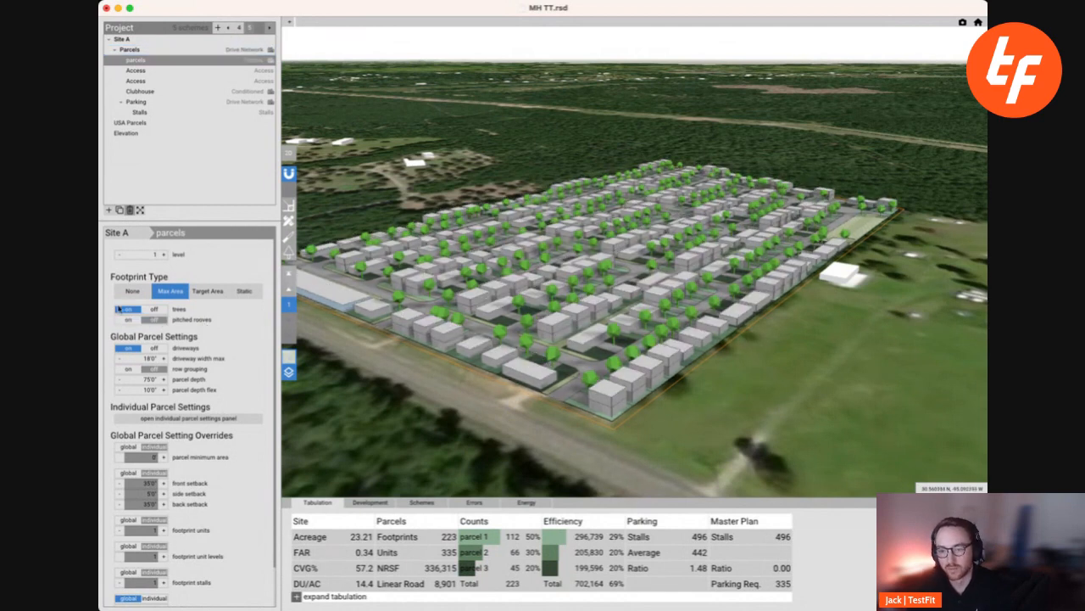
click(138, 319)
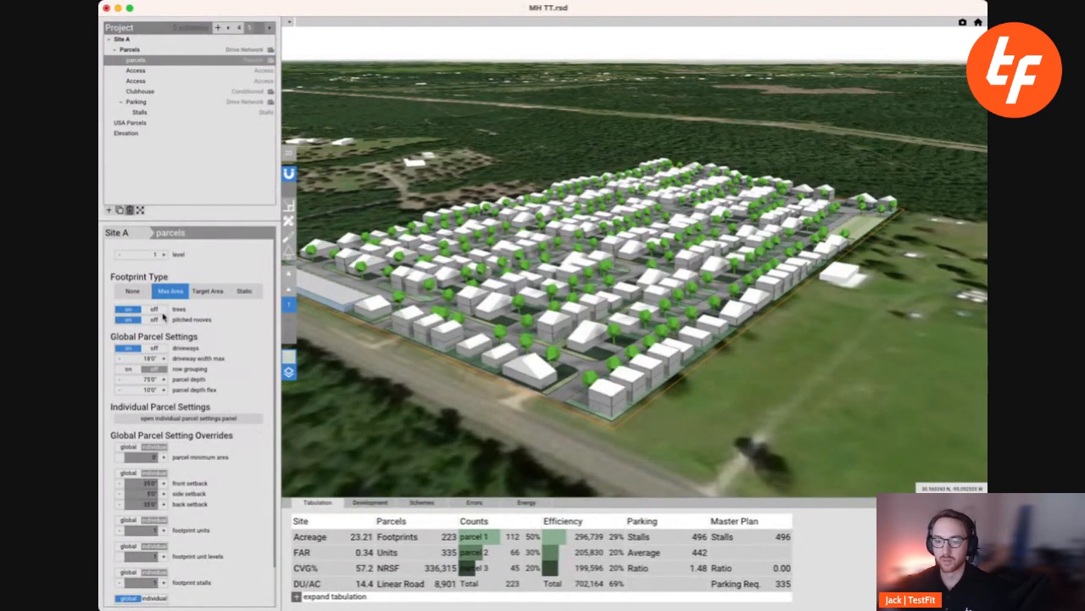
click(154, 309)
click(132, 309)
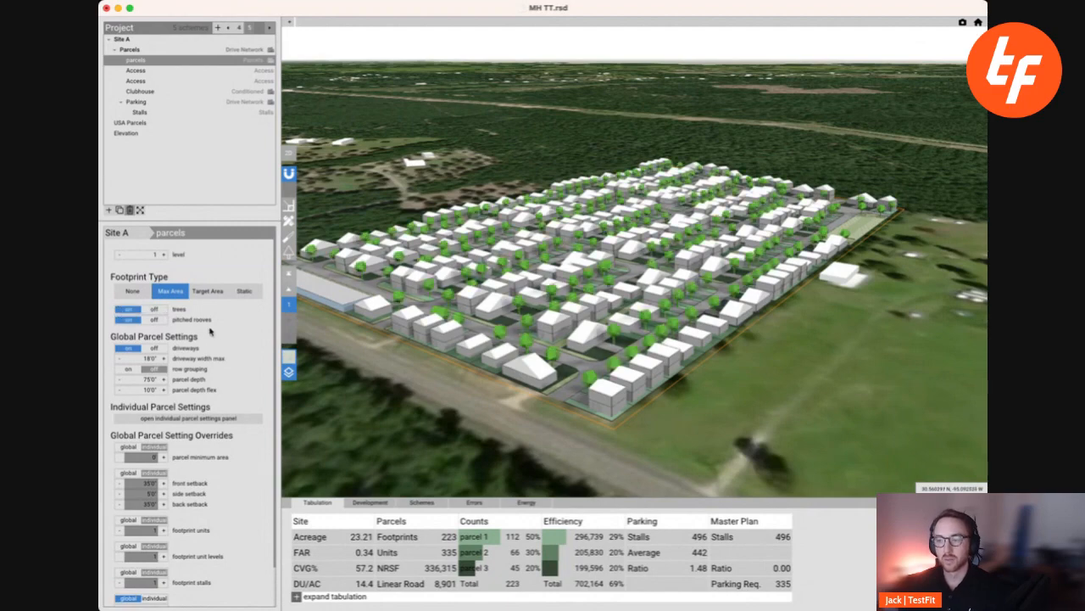
- Return to the 2D plan, open the individual parcel settings and reposition the dialog over the site
click(289, 153)
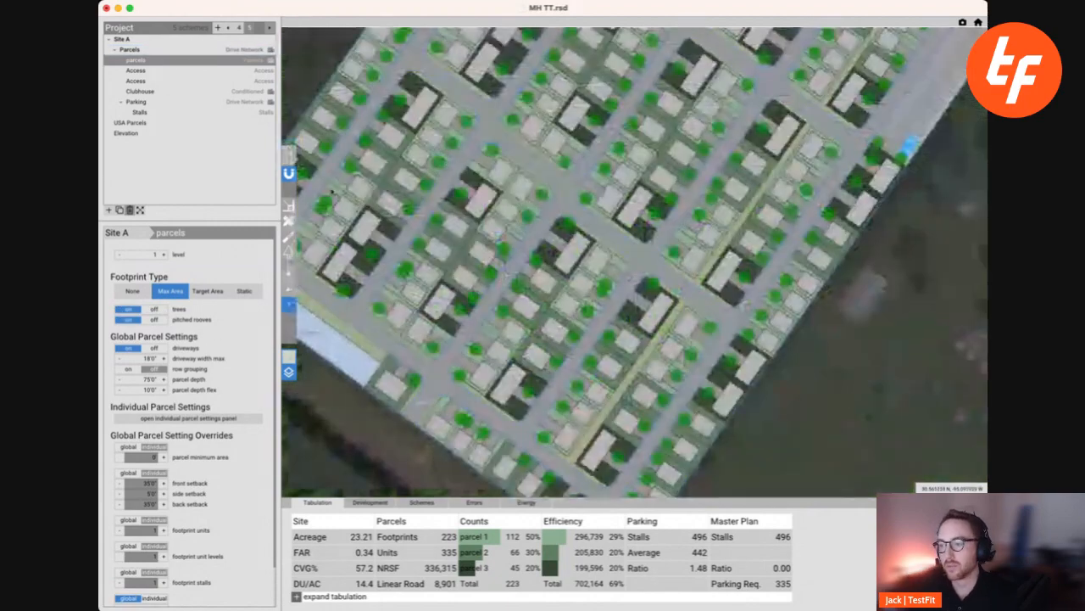
middle_drag(585, 278, 571, 291)
middle_drag(408, 267, 411, 328)
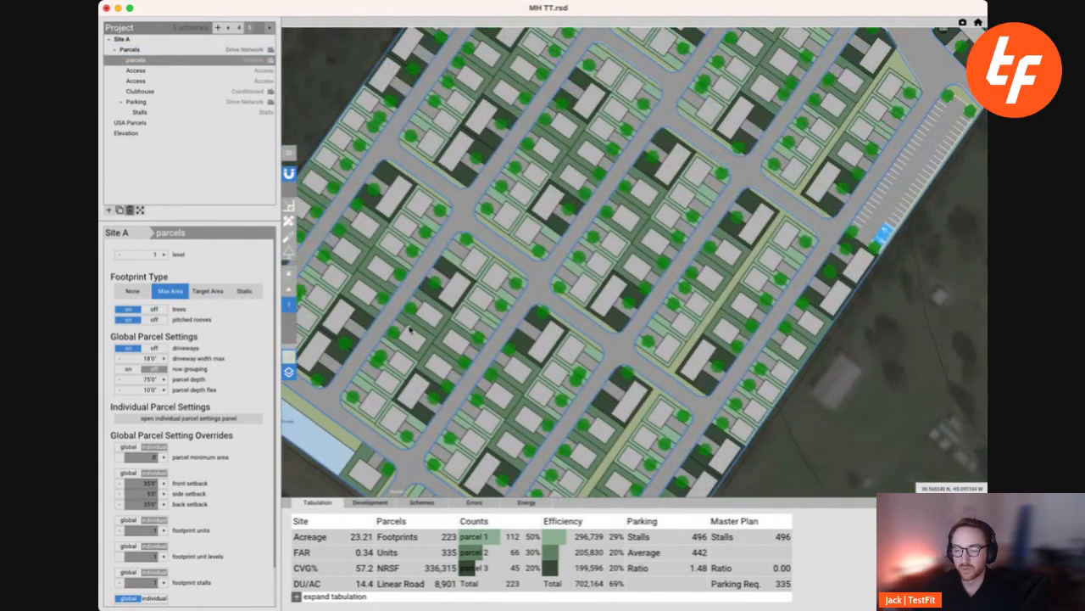
middle_drag(545, 343, 586, 314)
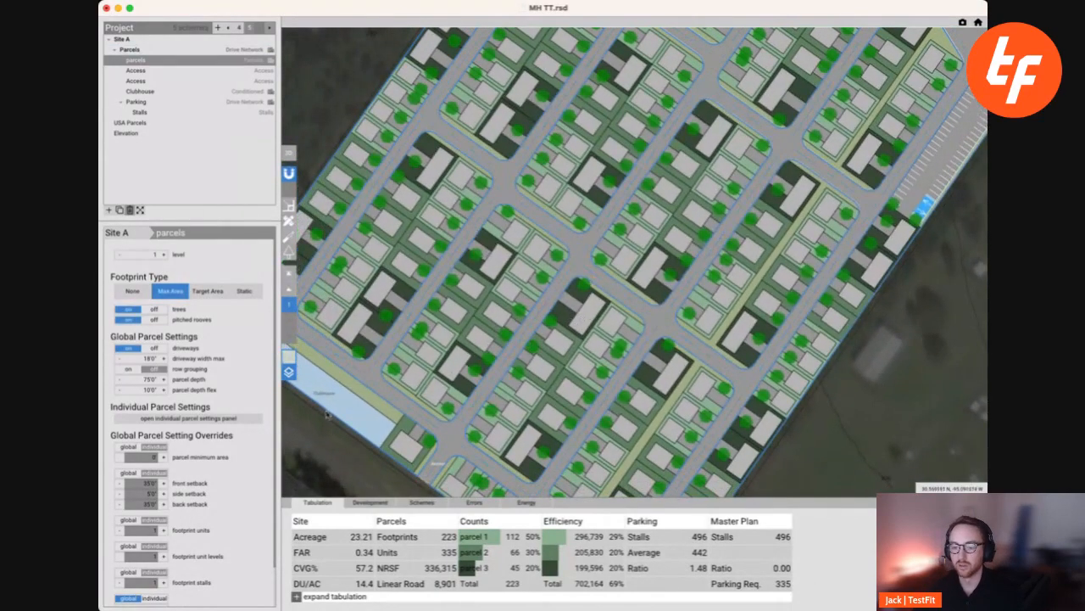
click(227, 419)
drag(591, 281, 523, 276)
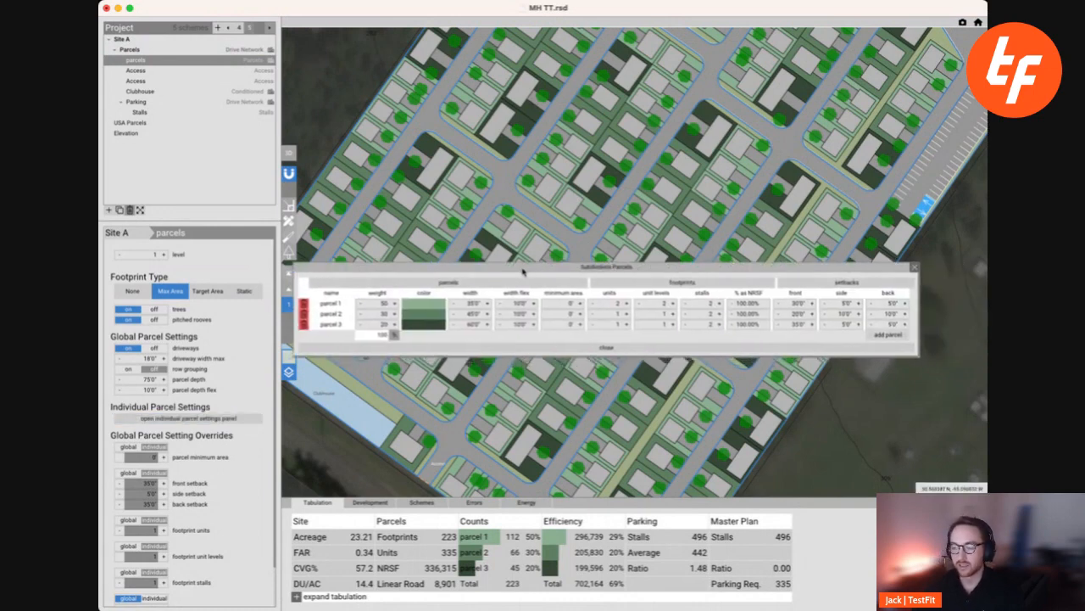
- Set parcel 1's units and unit levels to 1, and the stalls of parcels 1, 2 and 3 to 1 each
click(595, 303)
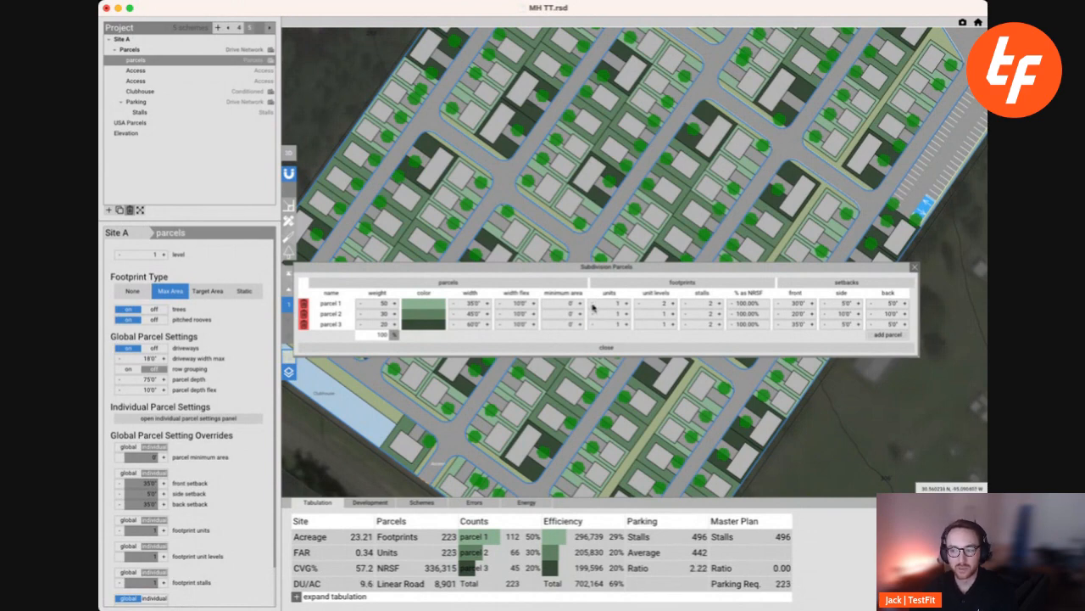
click(643, 303)
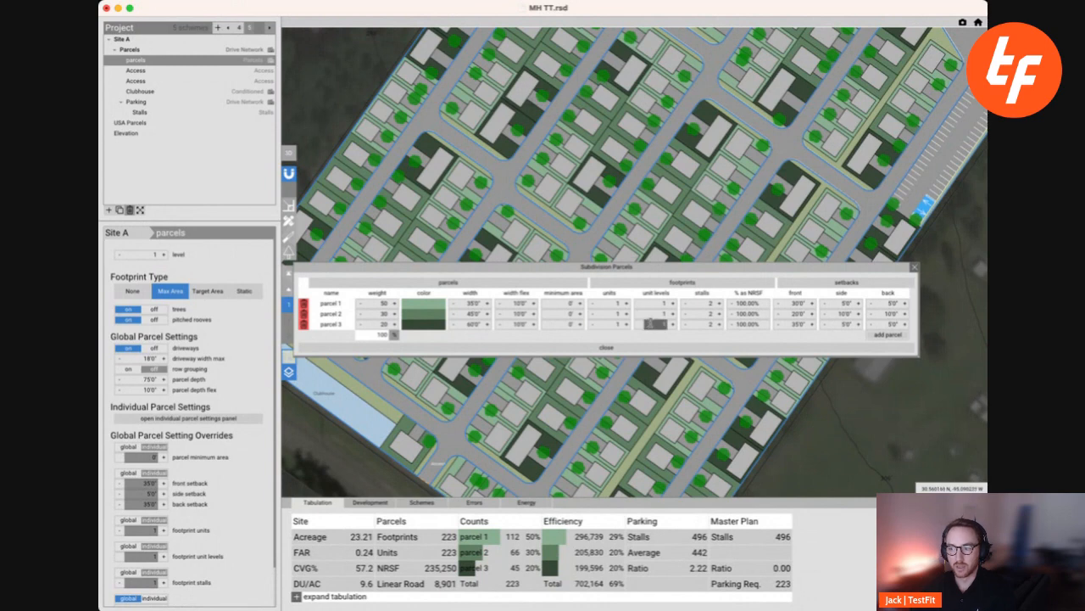
click(685, 305)
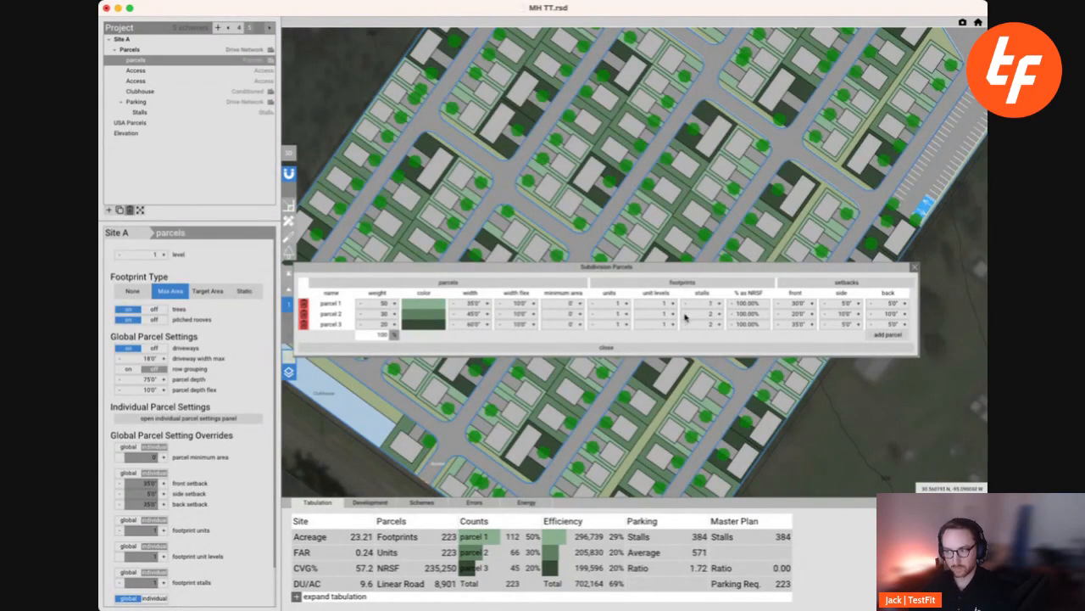
click(684, 313)
click(682, 324)
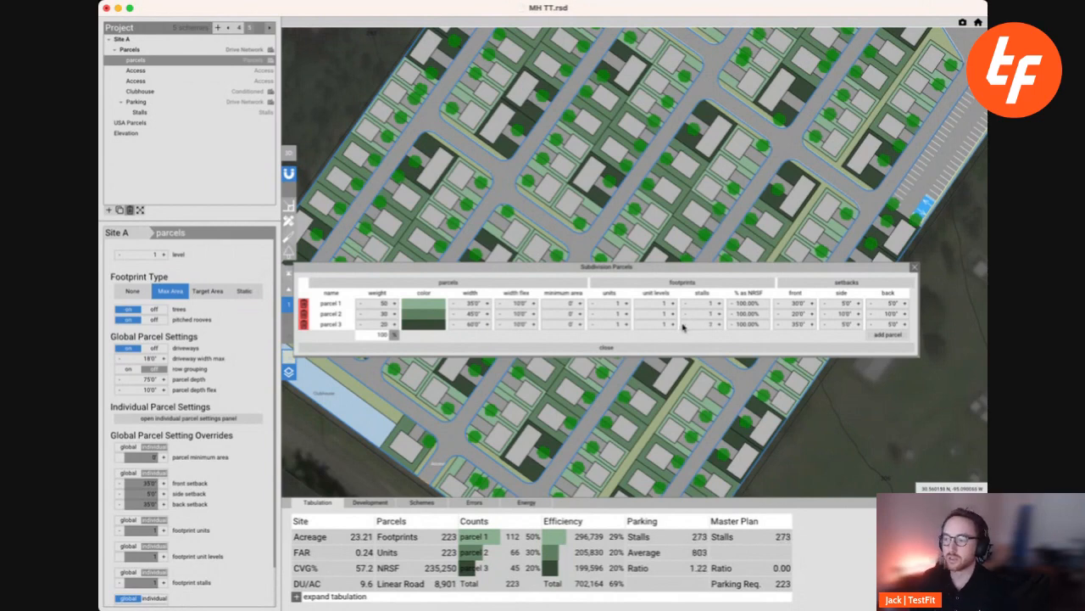
- Set the front setback of parcels 1, 2 and 3 to 10 ft each
click(798, 303)
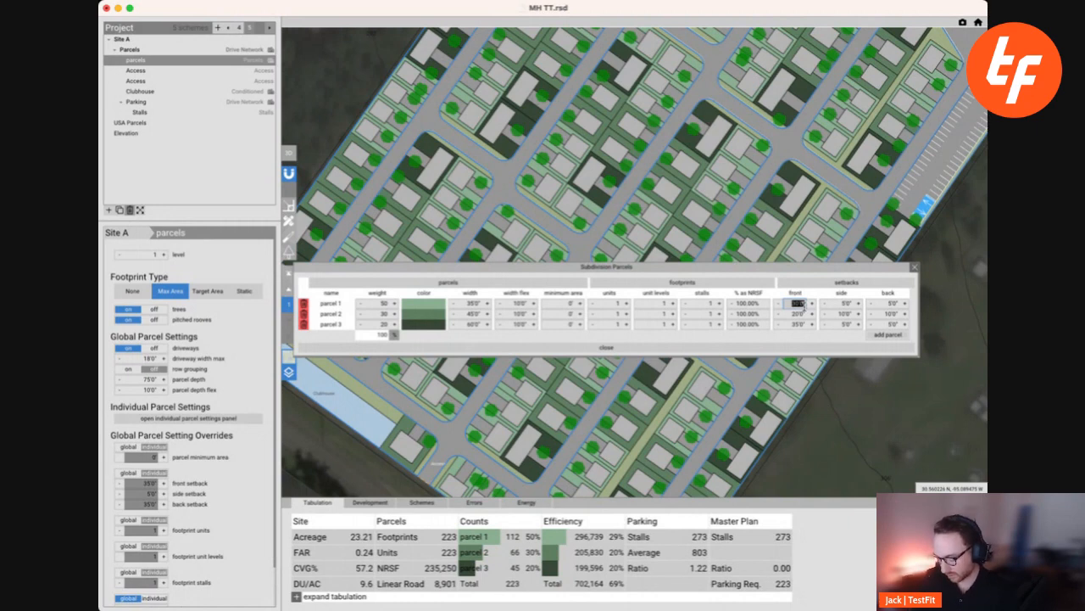
text(1)
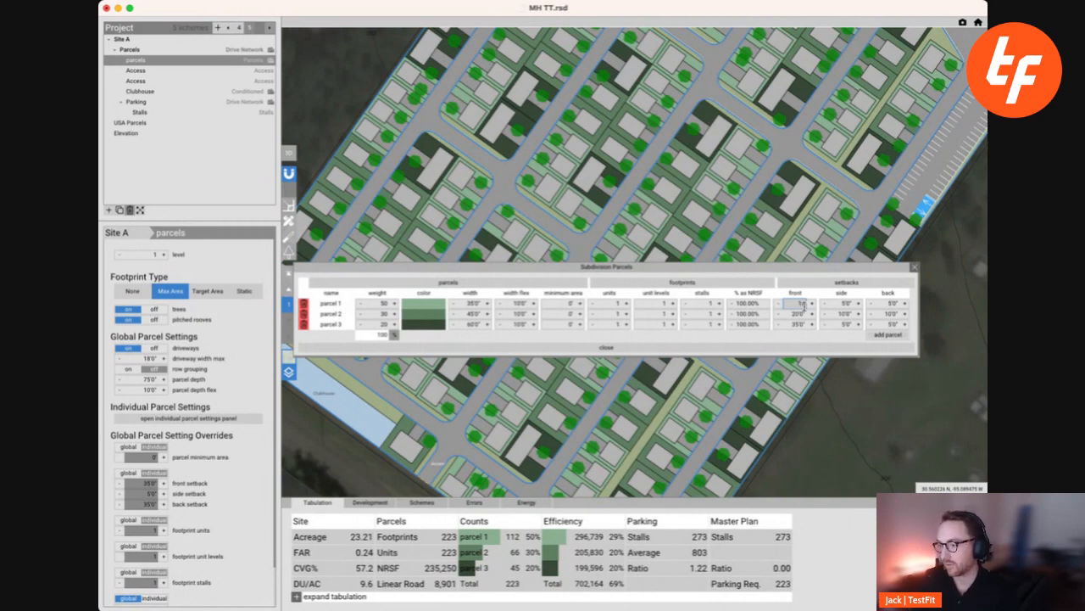
text(0)
click(797, 314)
text(10)
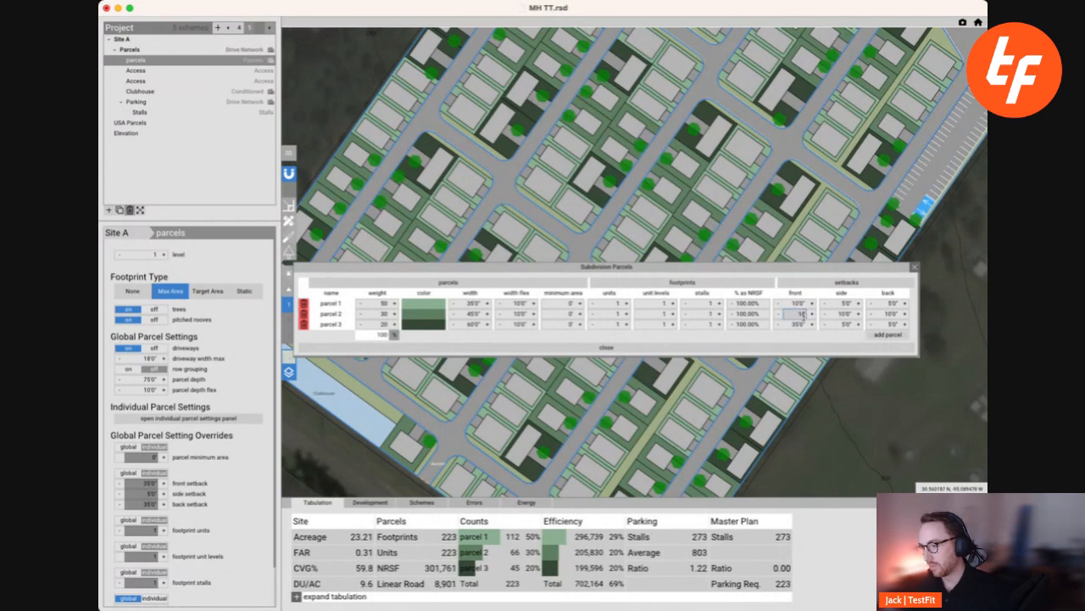
click(800, 325)
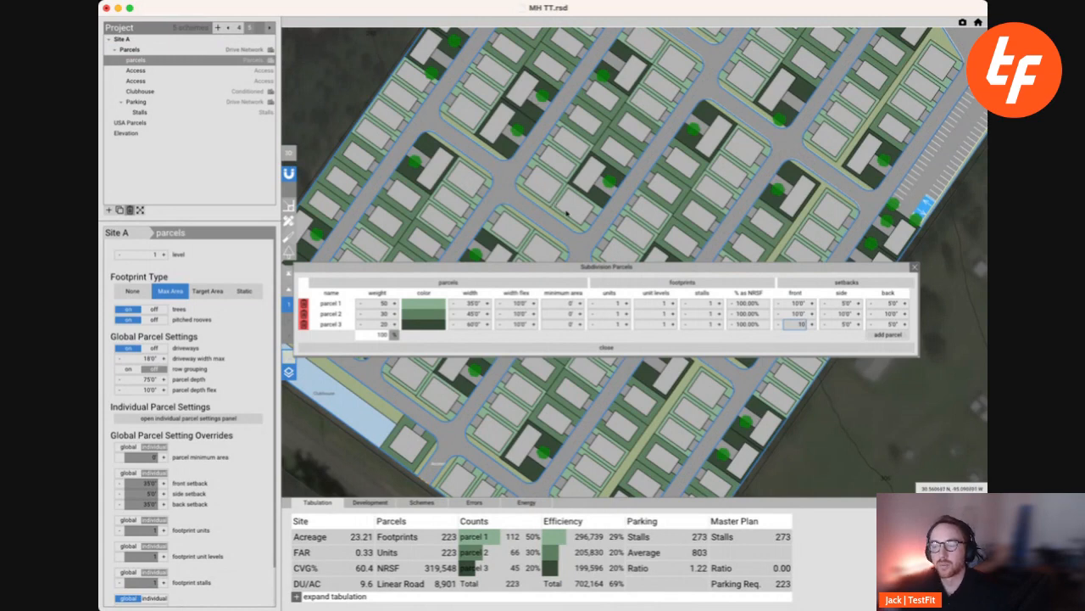
- Set the side setback of parcels 1, 2 and 3 to 10 ft each
click(845, 302)
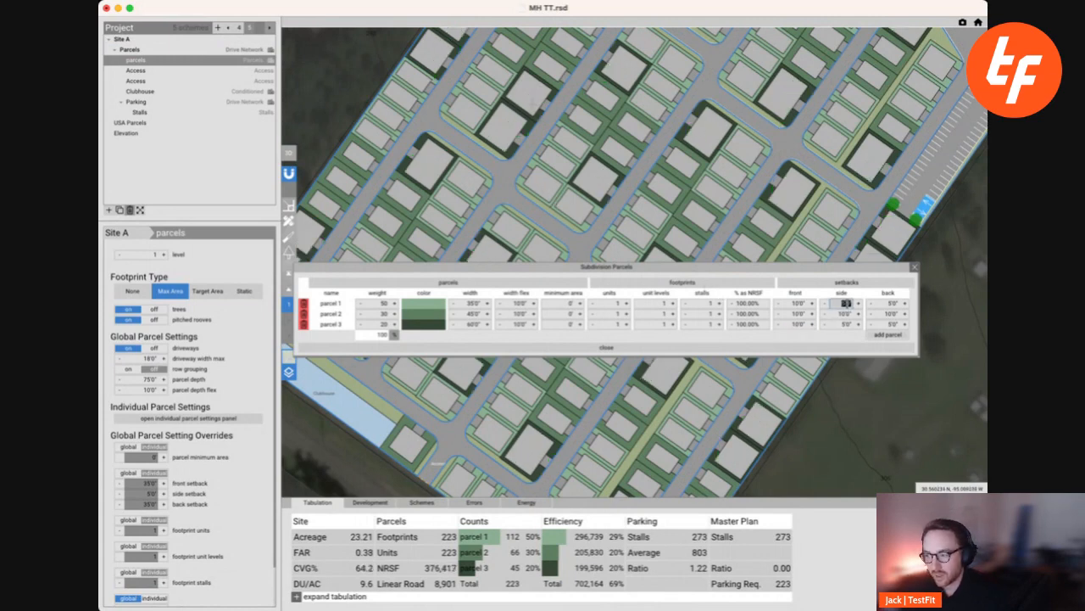
text(10)
click(843, 314)
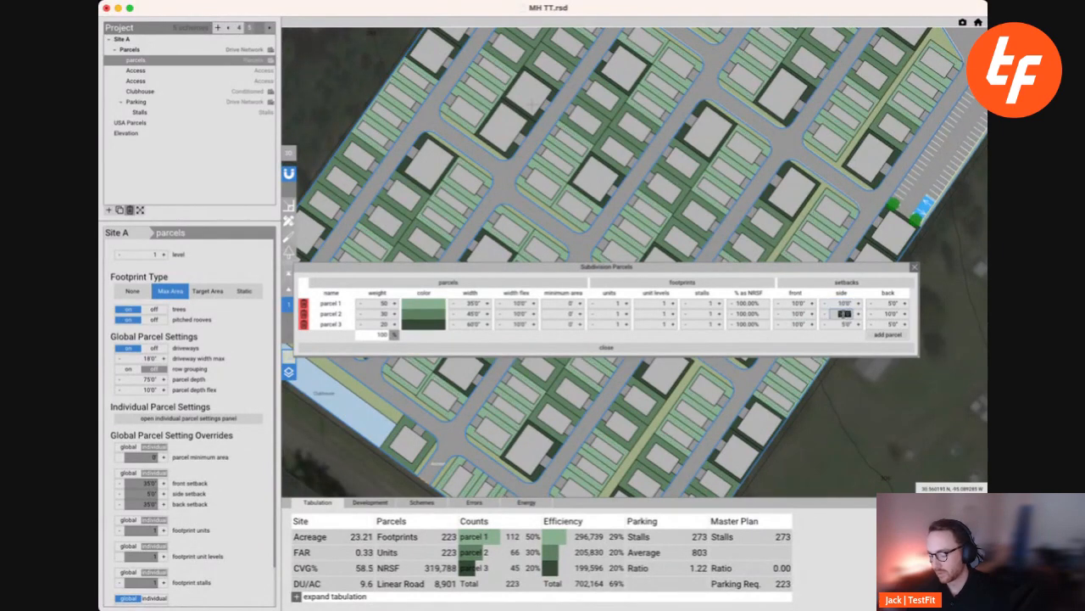
text(10)
click(844, 324)
text(10)
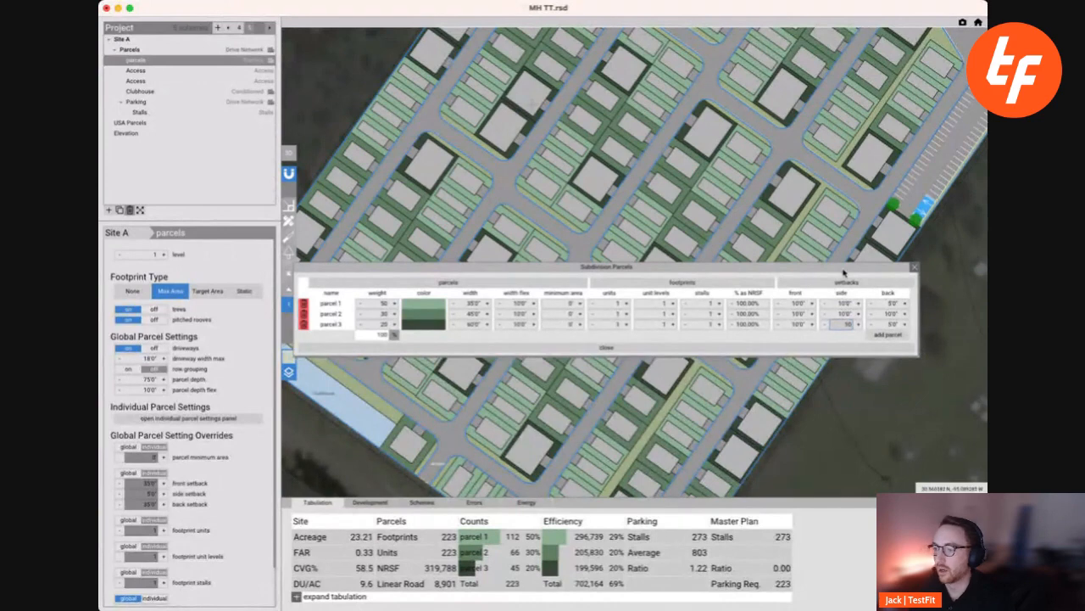
key(Return)
- Set parcel 2's back setback to 5 ft and close the individual parcel settings
click(888, 314)
text(5)
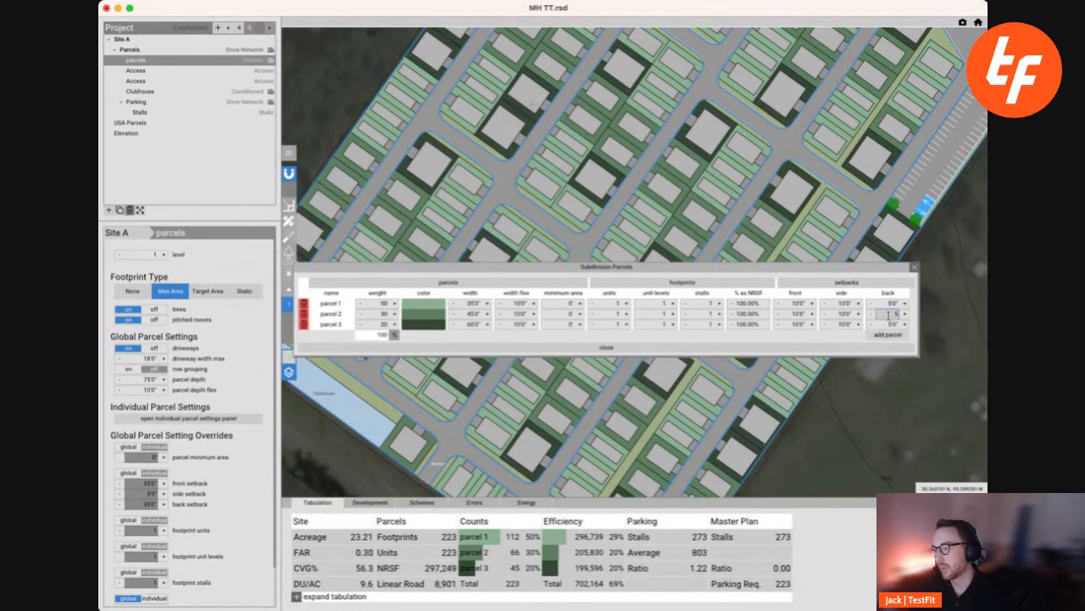
key(Return)
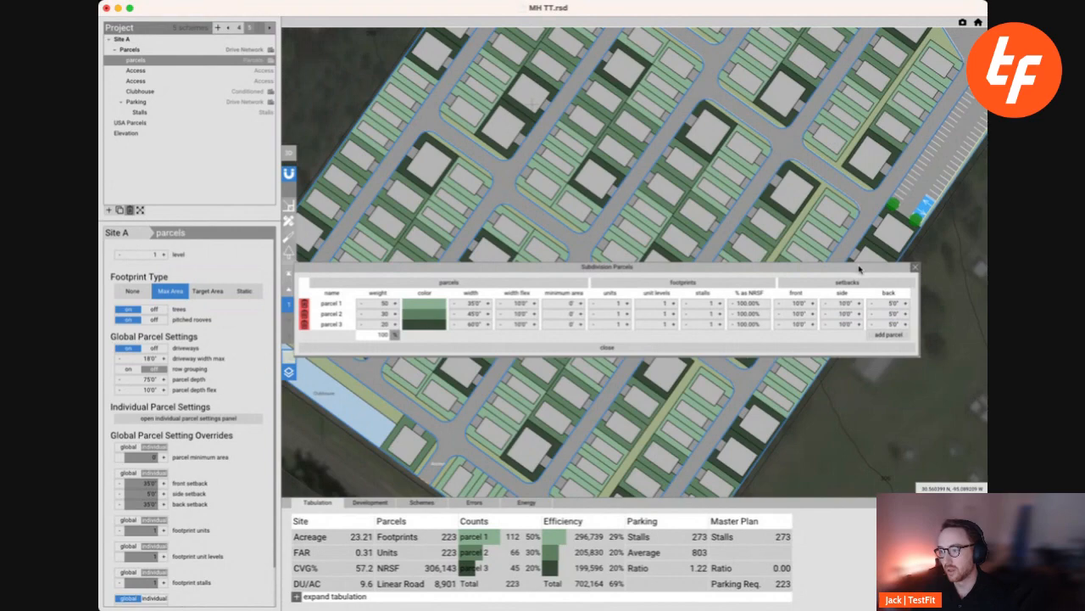
click(915, 267)
- Examine the house footprints up close in plan and across the site in 3D, and return to the 2D plan
scroll(657, 307, up, 3)
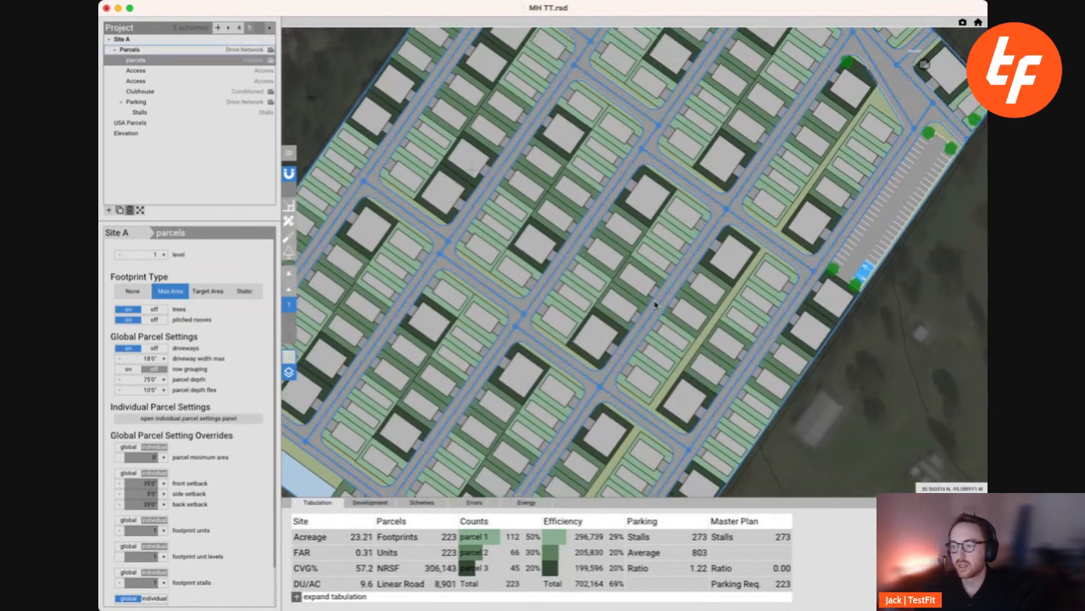
scroll(656, 309, up, 4)
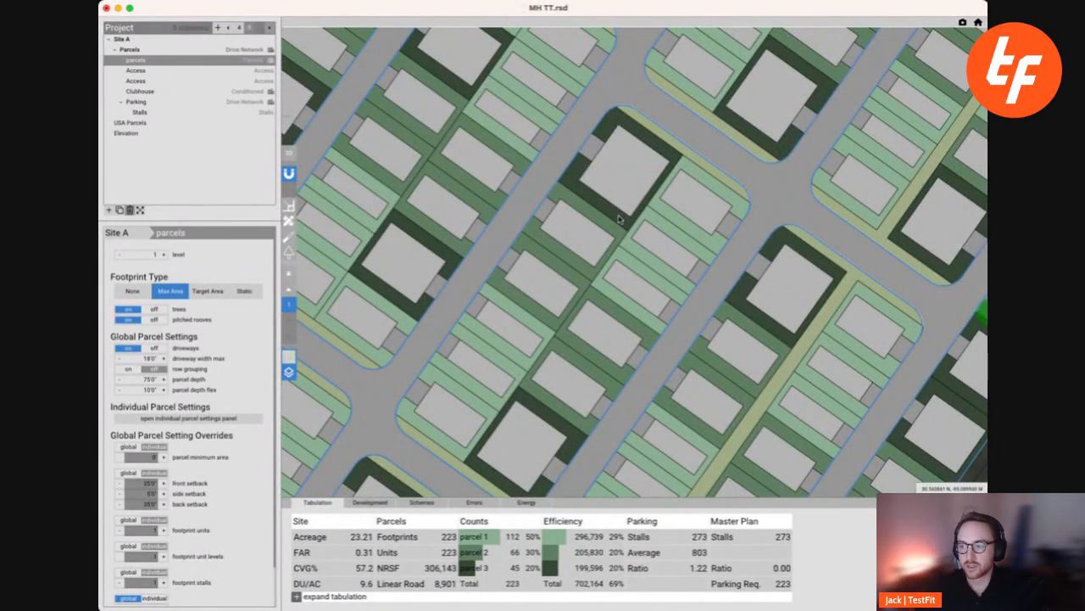
scroll(673, 259, down, 8)
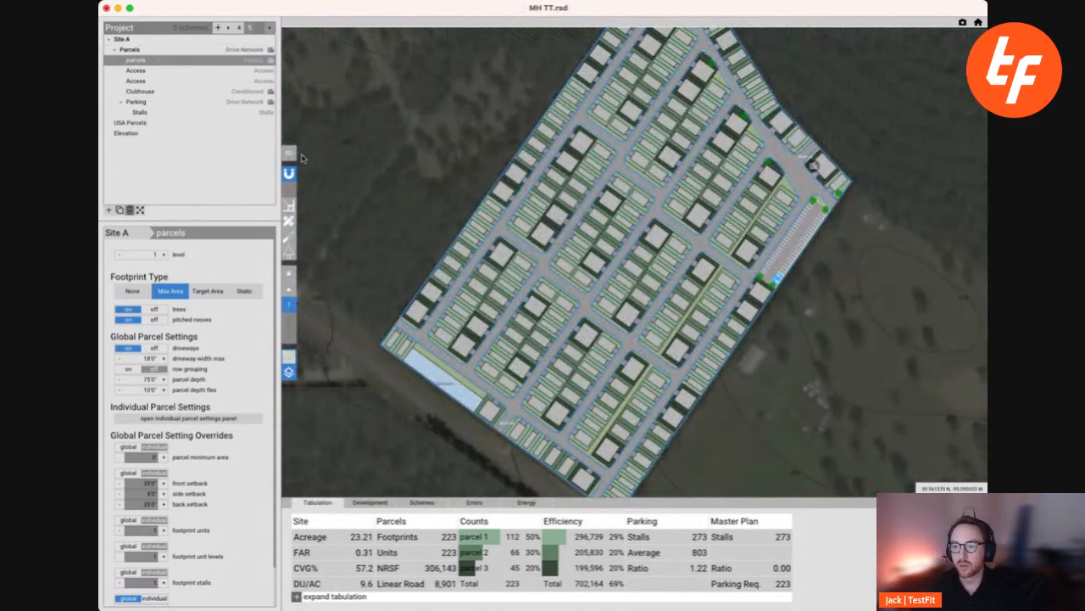
click(289, 153)
scroll(599, 284, up, 5)
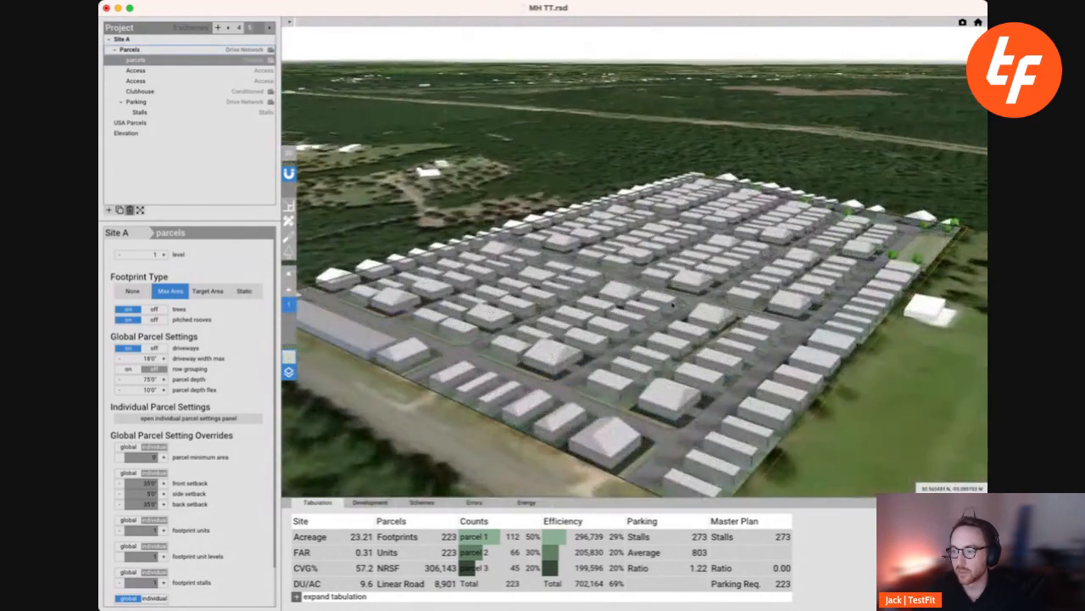
middle_drag(600, 285, 676, 303)
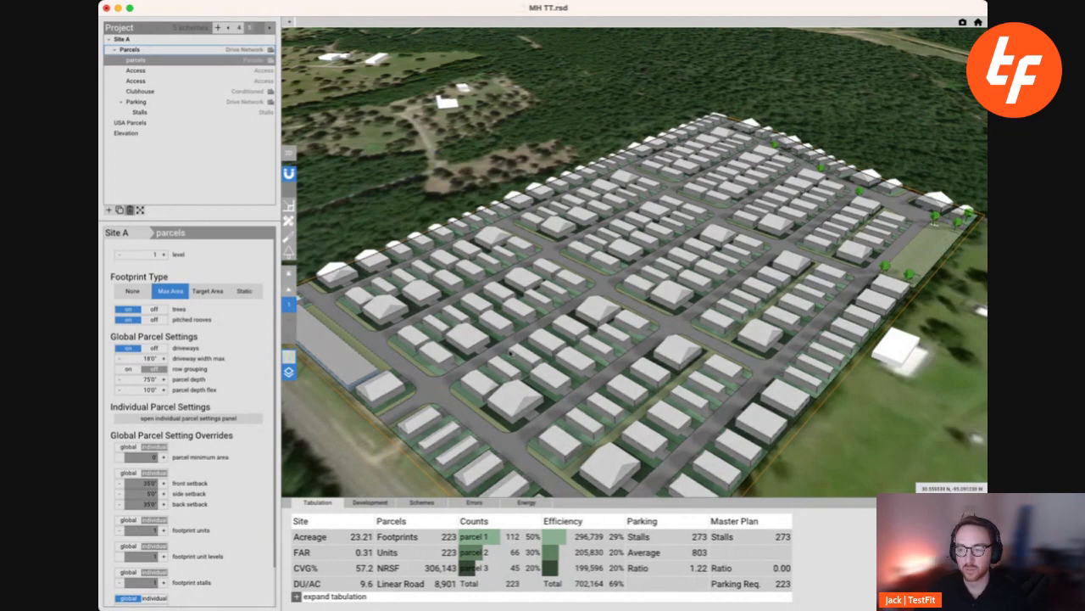
mouse_move(289, 153)
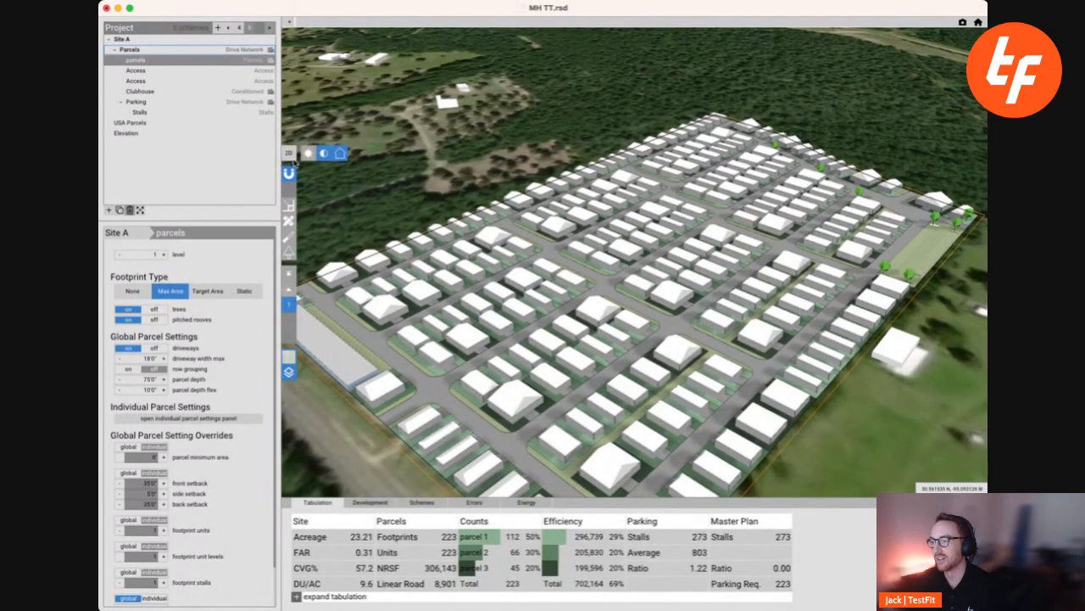
click(289, 154)
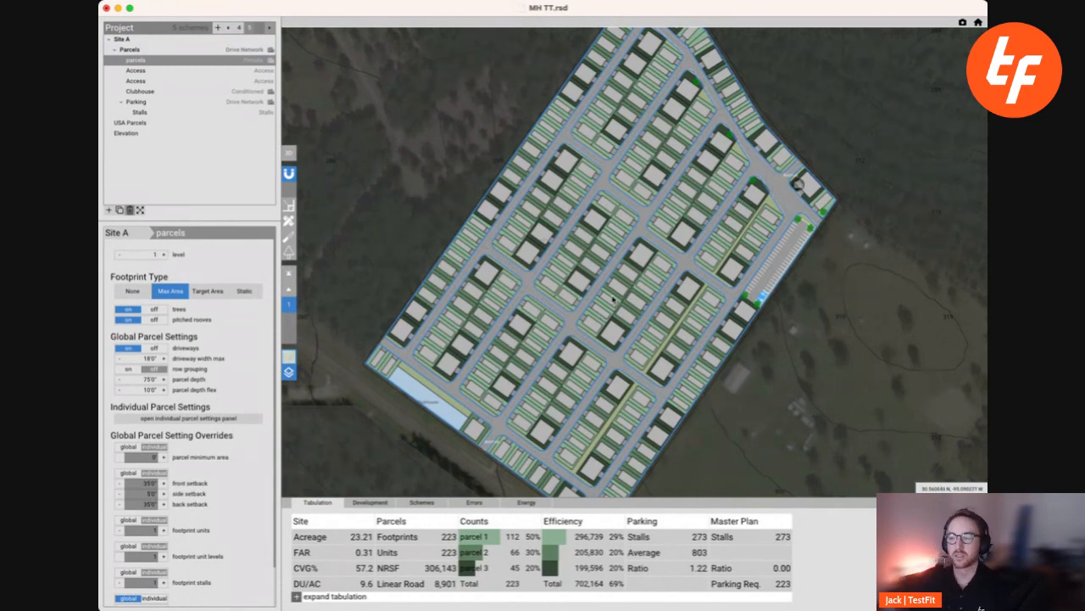
- Turn off the parcels' driveways and look over the site plan up close
click(153, 347)
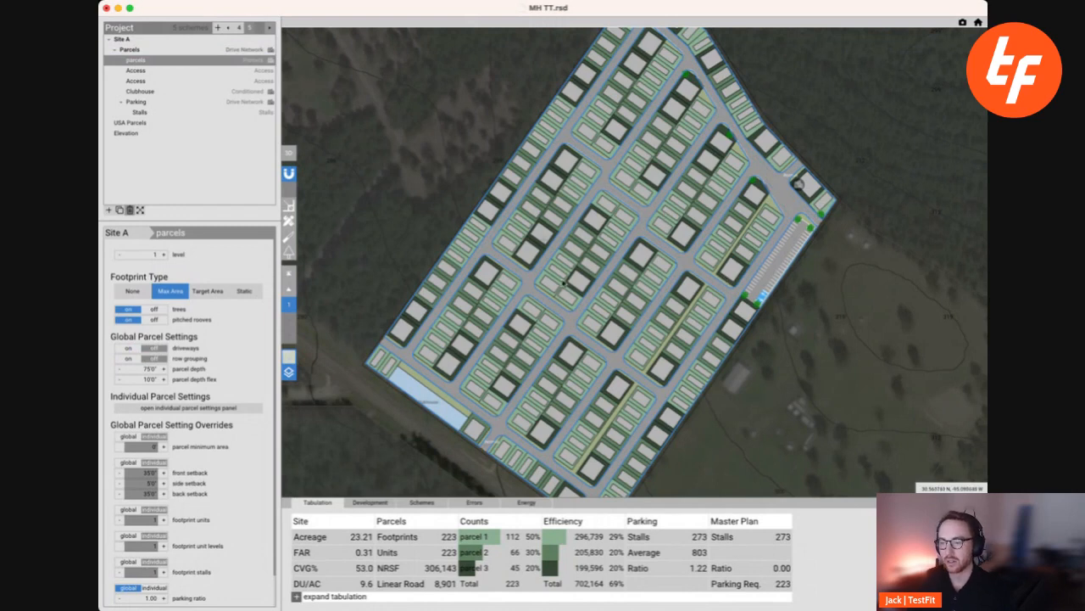
middle_drag(609, 304, 583, 285)
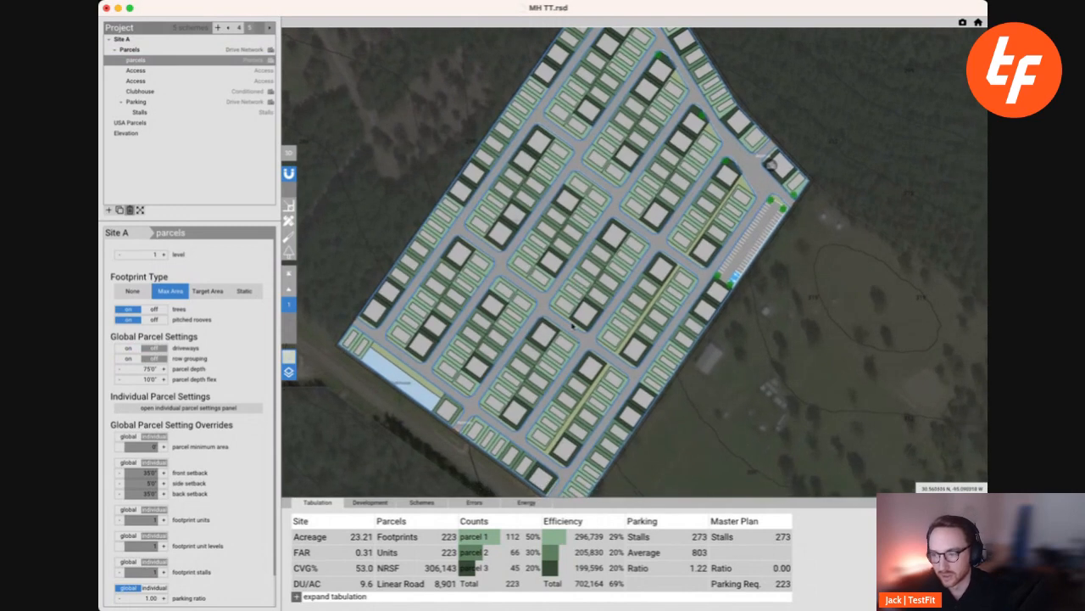
middle_drag(572, 323, 573, 298)
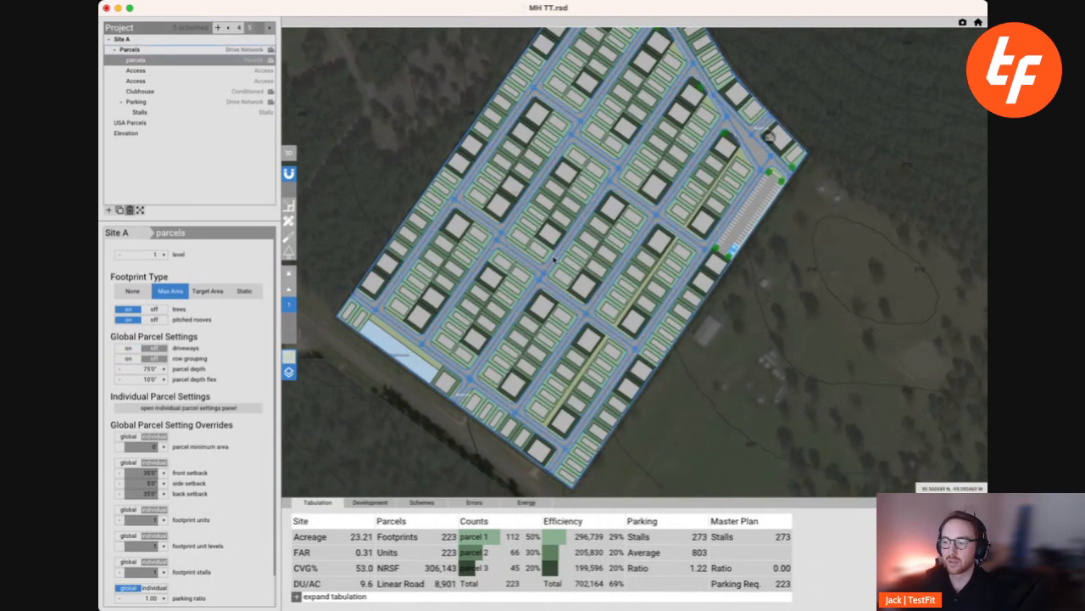
middle_drag(556, 258, 552, 295)
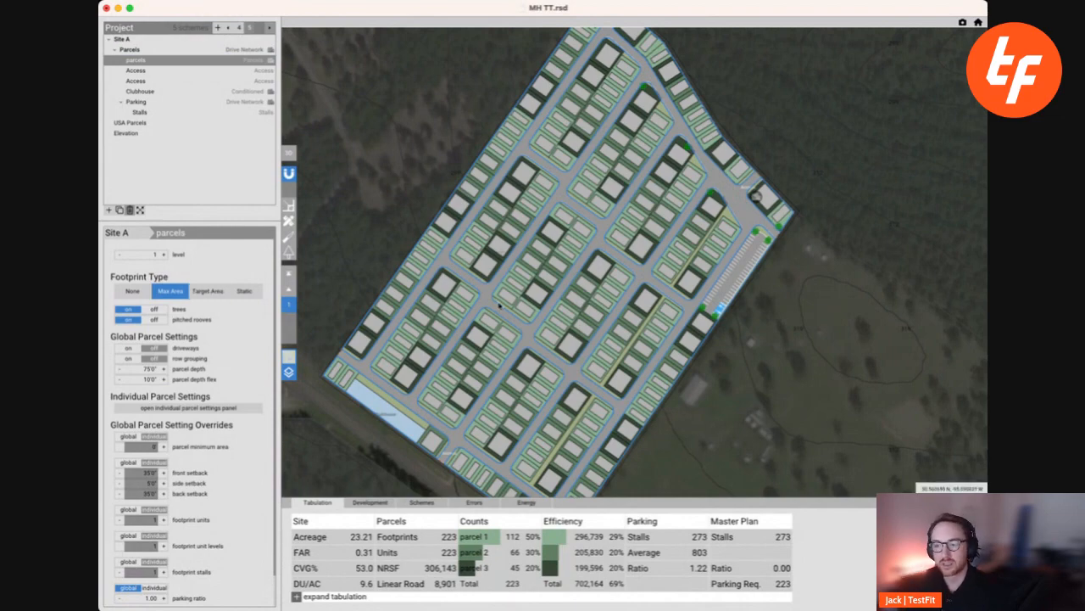
scroll(530, 295, up, 5)
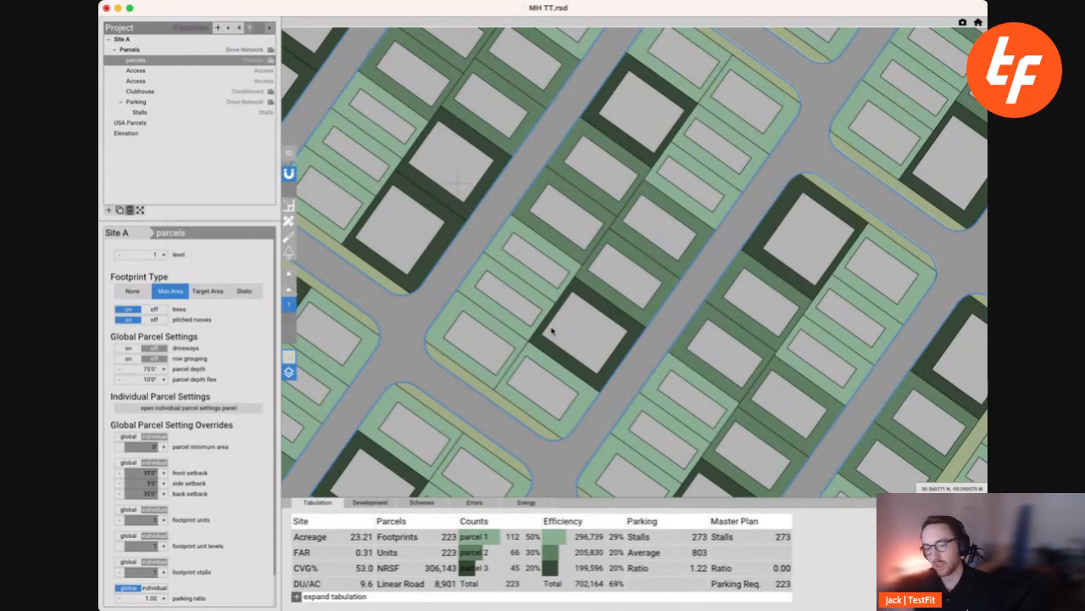
- Switch the parcels' footprint type to Target Area and open the individual parcel settings over the site
click(200, 290)
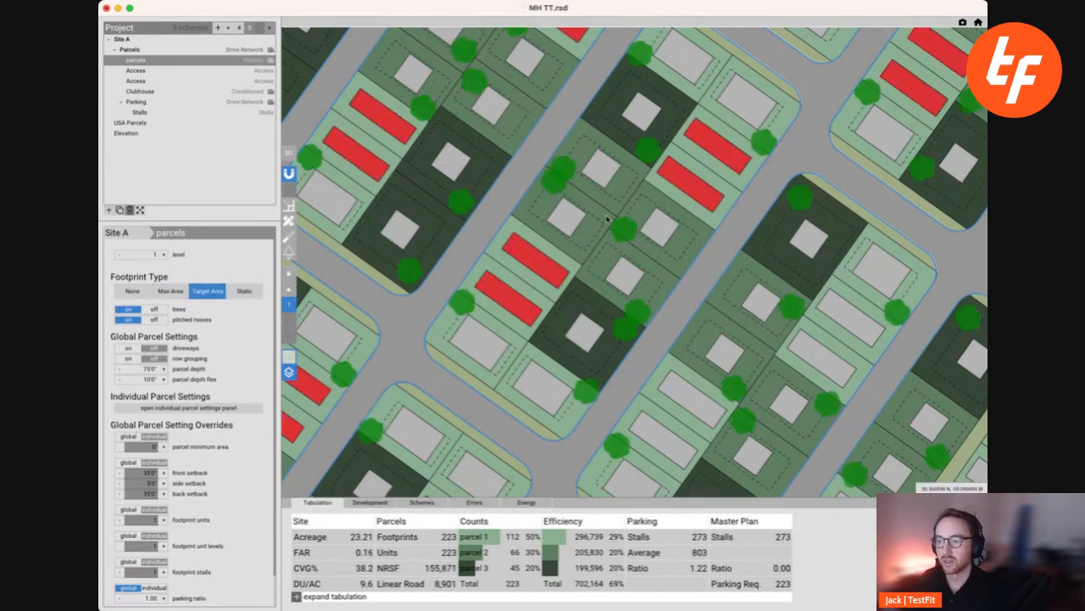
scroll(631, 248, down, 3)
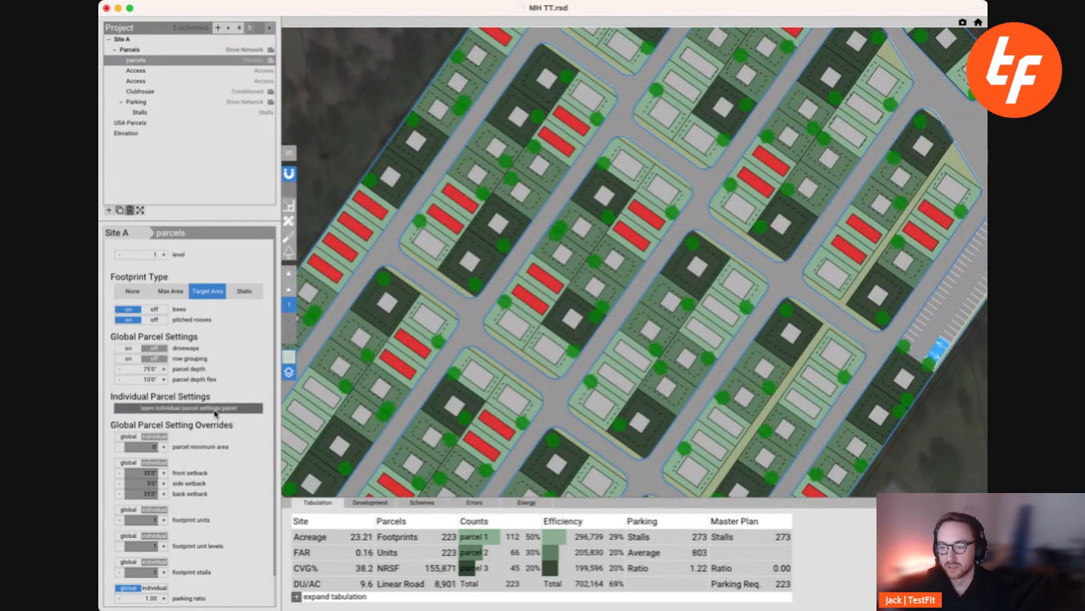
click(188, 408)
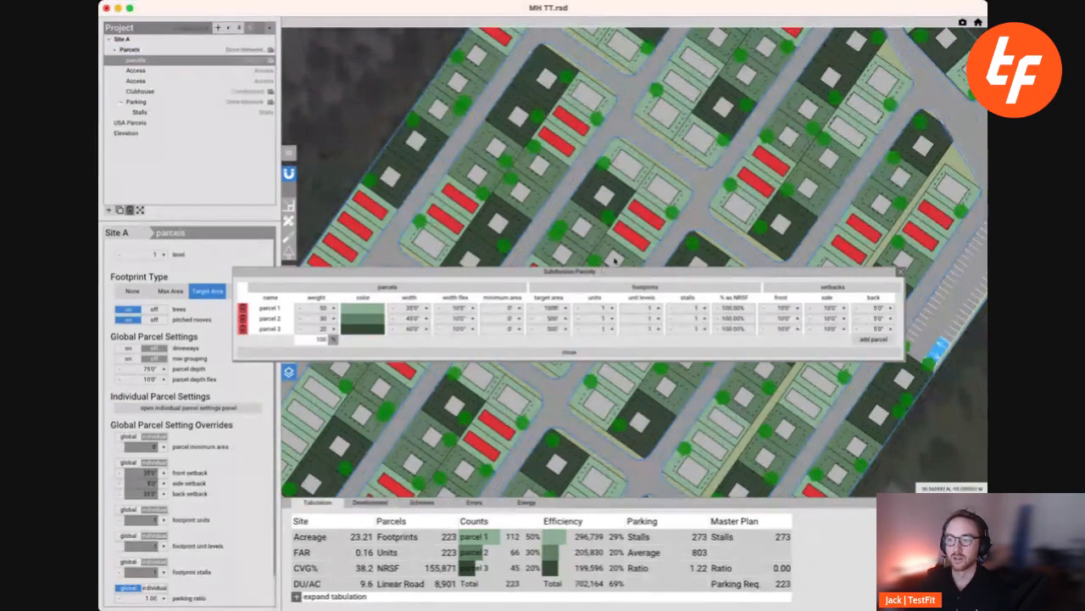
drag(643, 276, 634, 274)
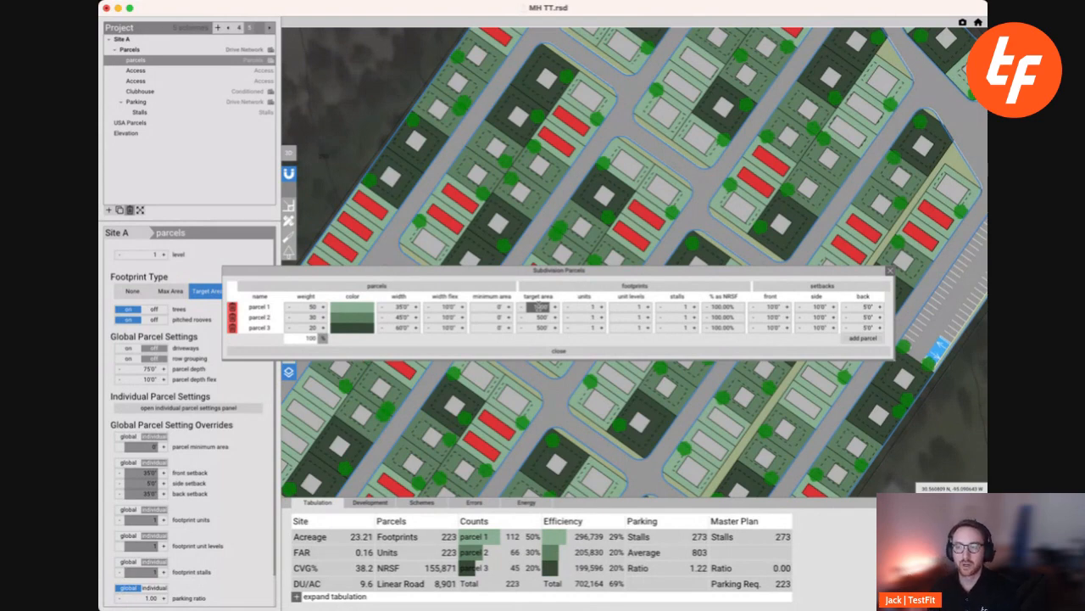
- Set the footprint target areas to 900 for parcel 1, 1500 for parcel 2 and 2400 for parcel 3
key(BackSpace)
key(super+Tab)
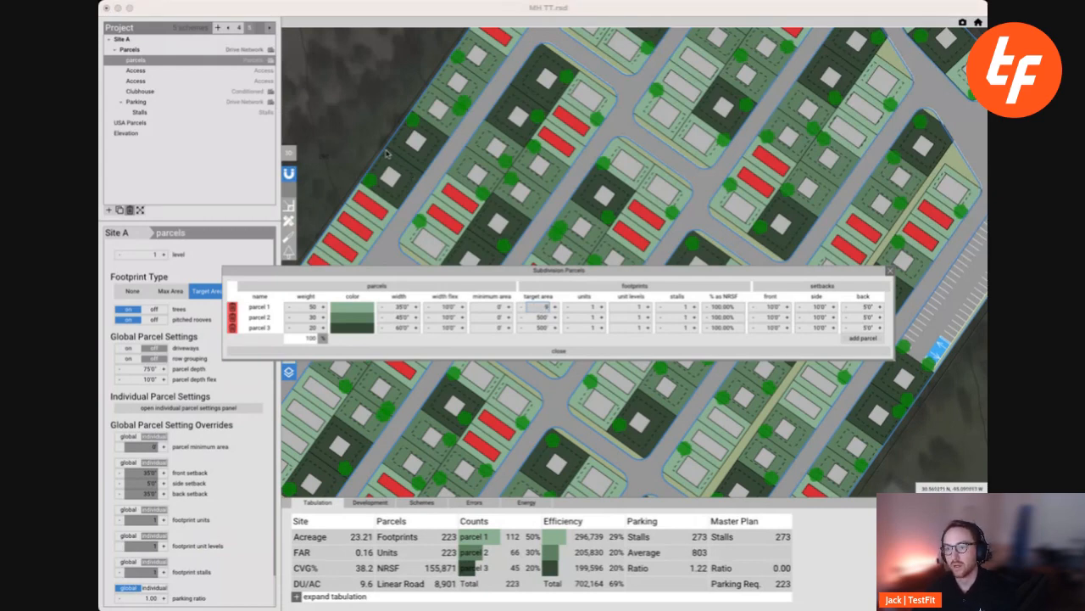
click(539, 307)
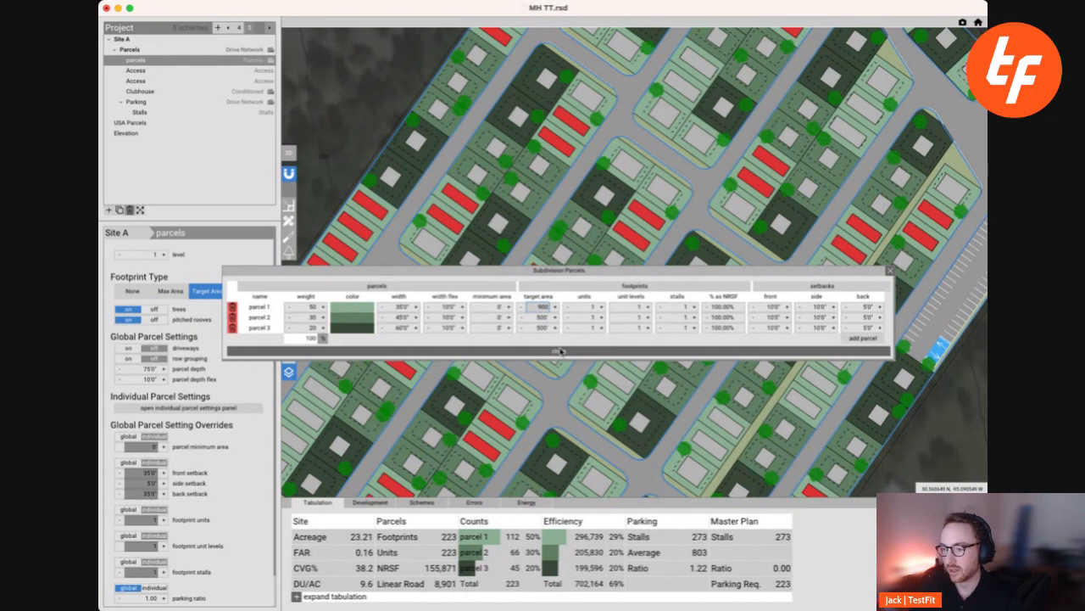
click(540, 316)
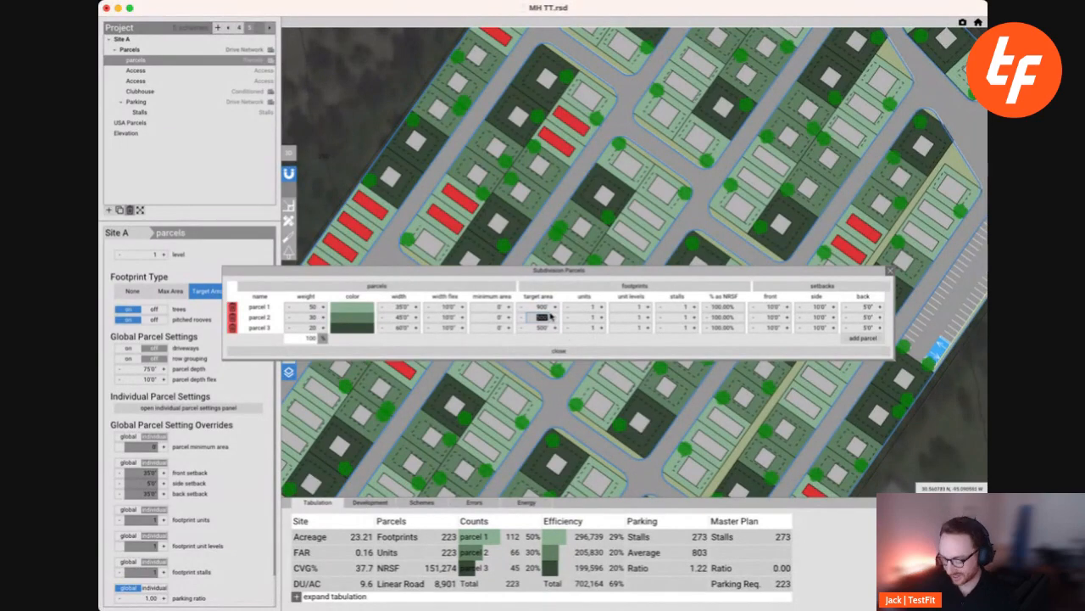
text(1500)
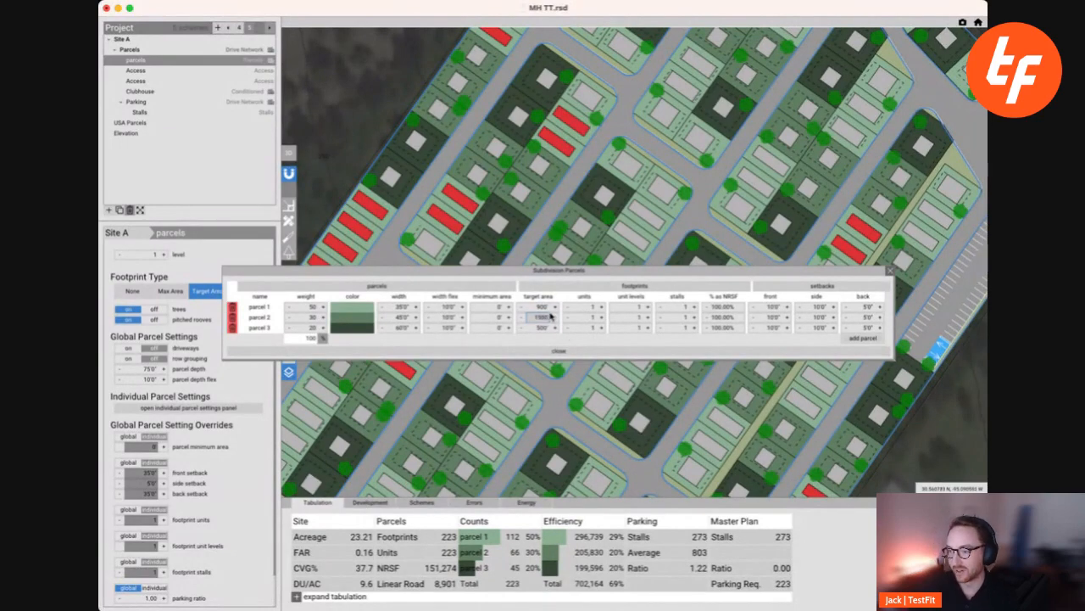
click(541, 327)
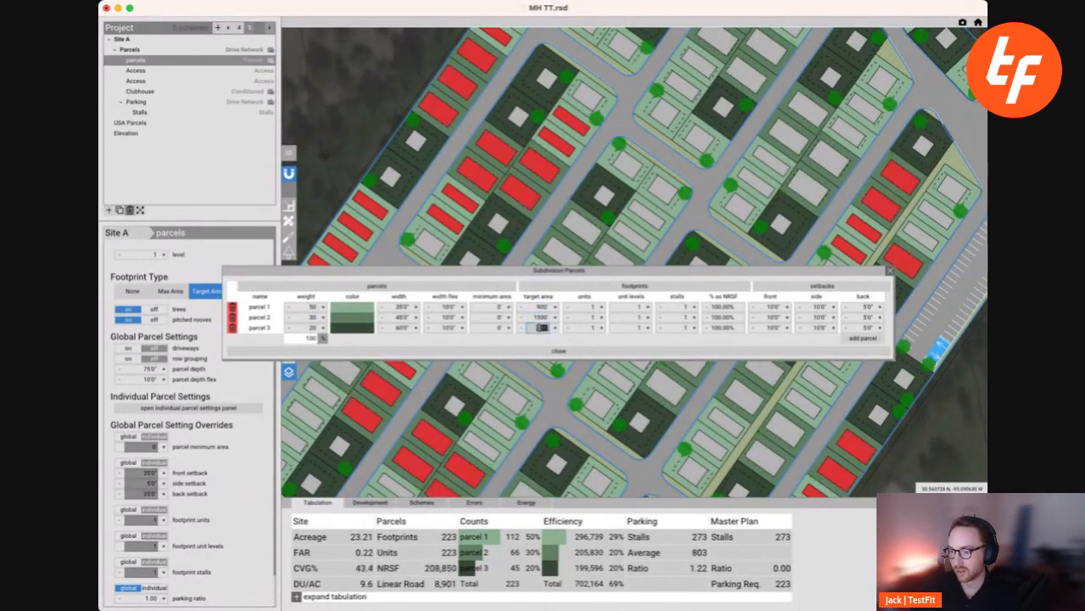
text(2400)
key(Return)
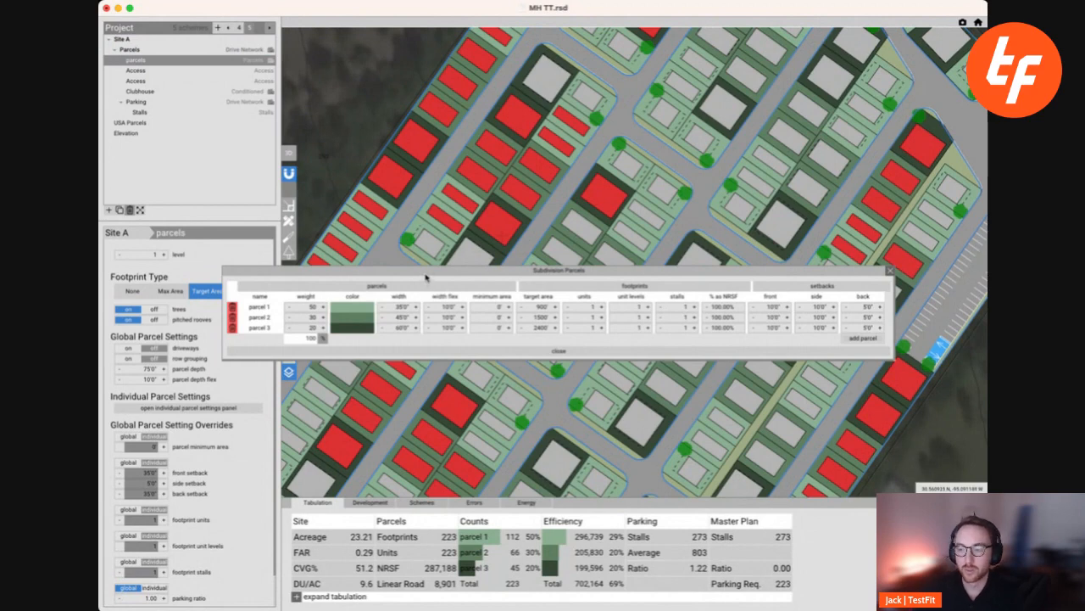
- Lower parcel 1's width flex to 0 ft and move the parcel settings dialog clear of the global settings
drag(426, 277, 448, 187)
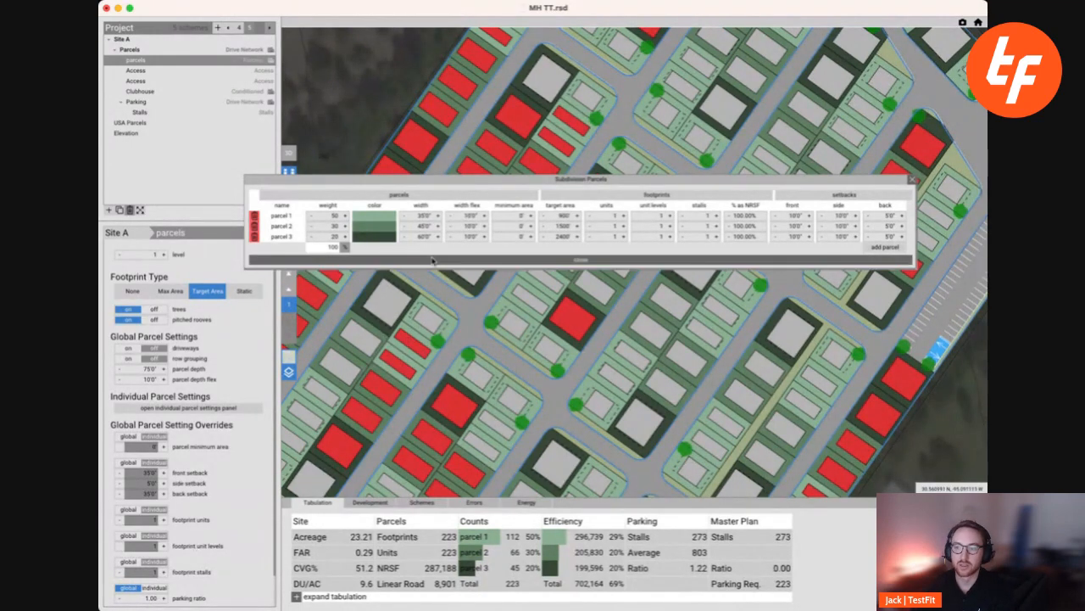
click(450, 219)
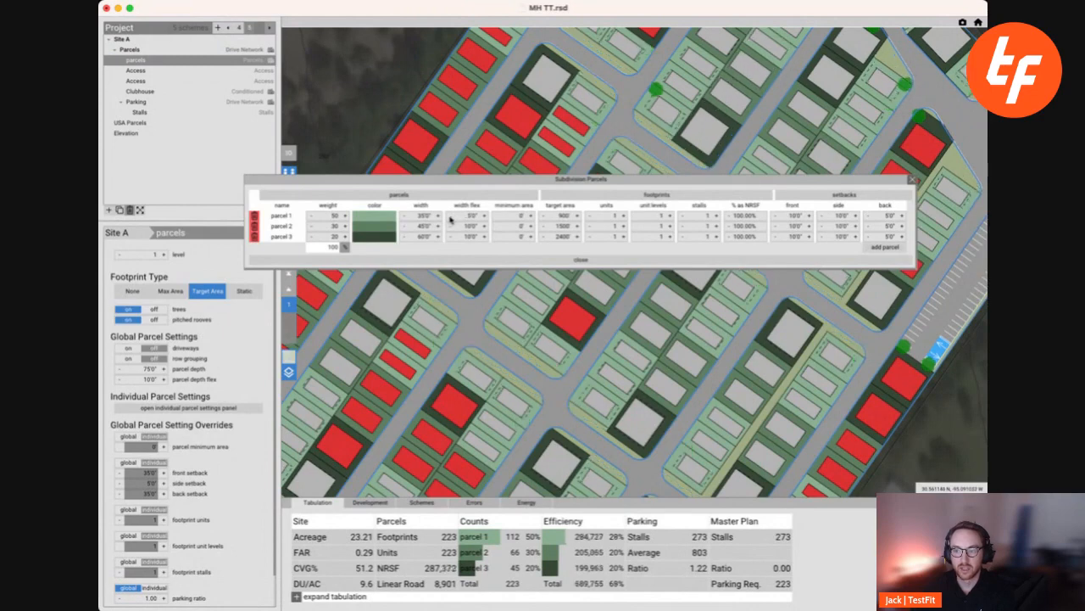
click(466, 226)
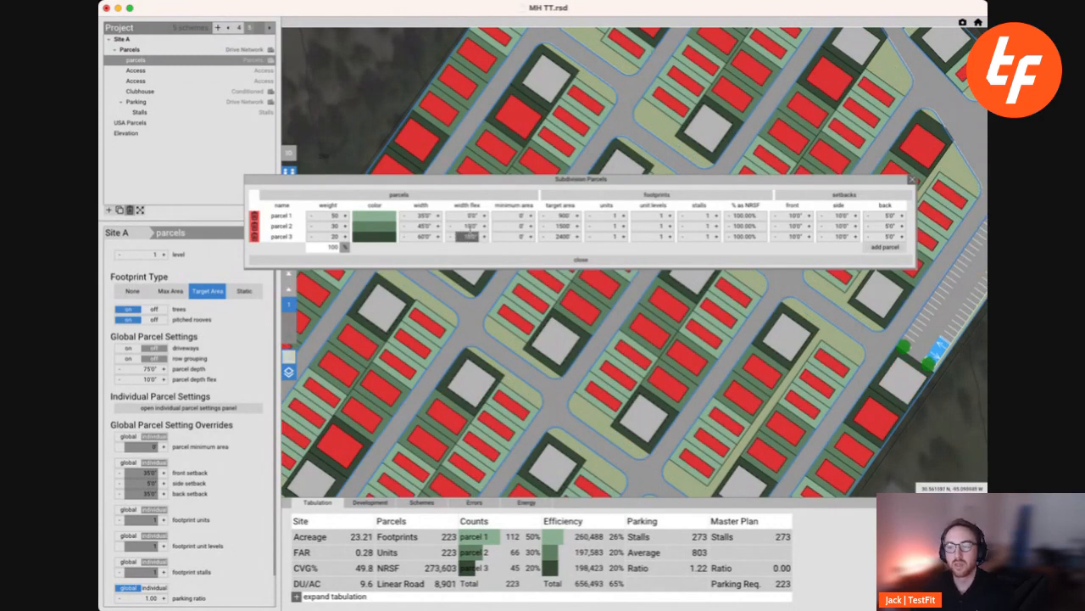
drag(462, 185, 535, 213)
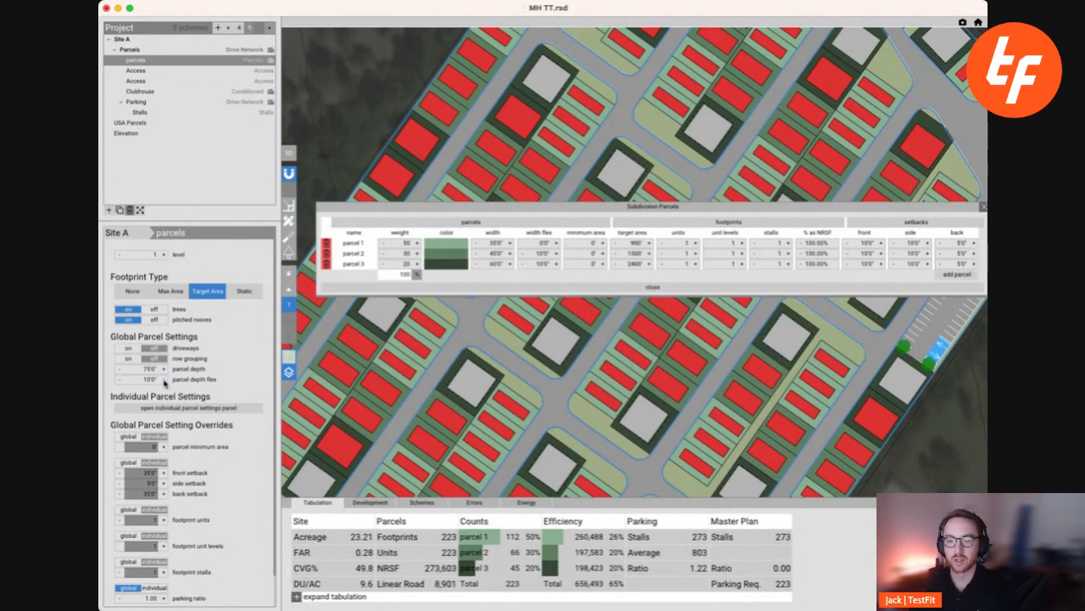
- Lower the global parcel depth flex and the width flex of parcels 2 and 3 to 0 ft, and close the individual parcel settings
click(120, 380)
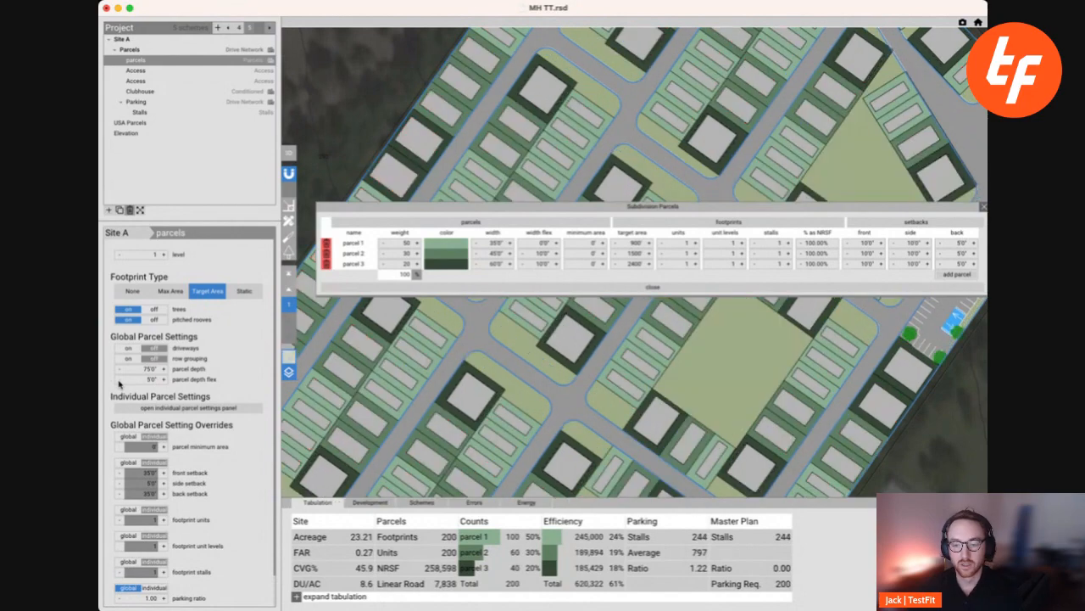
click(119, 380)
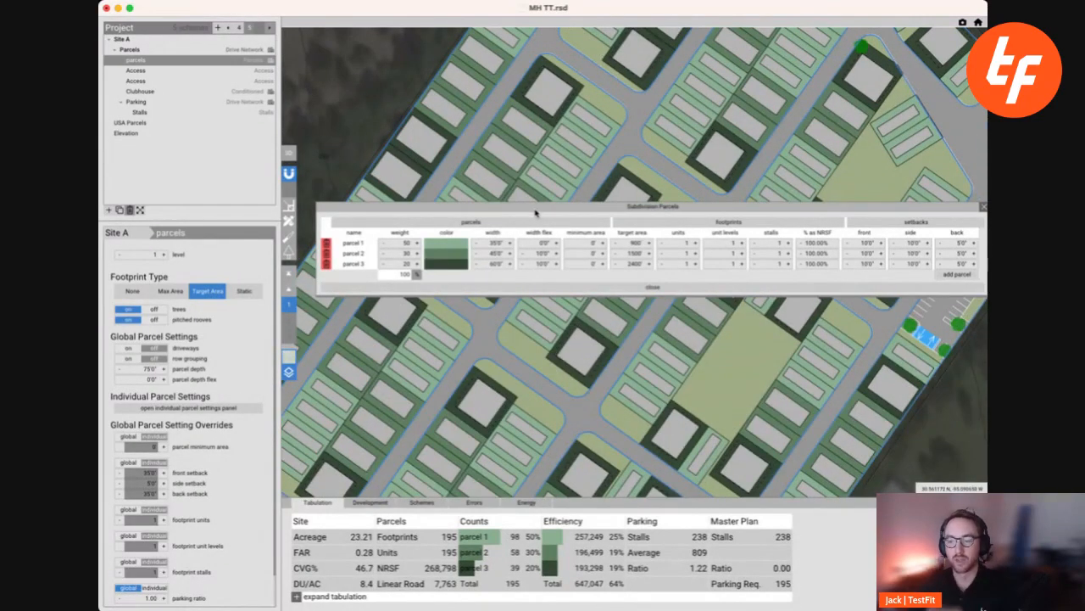
click(485, 252)
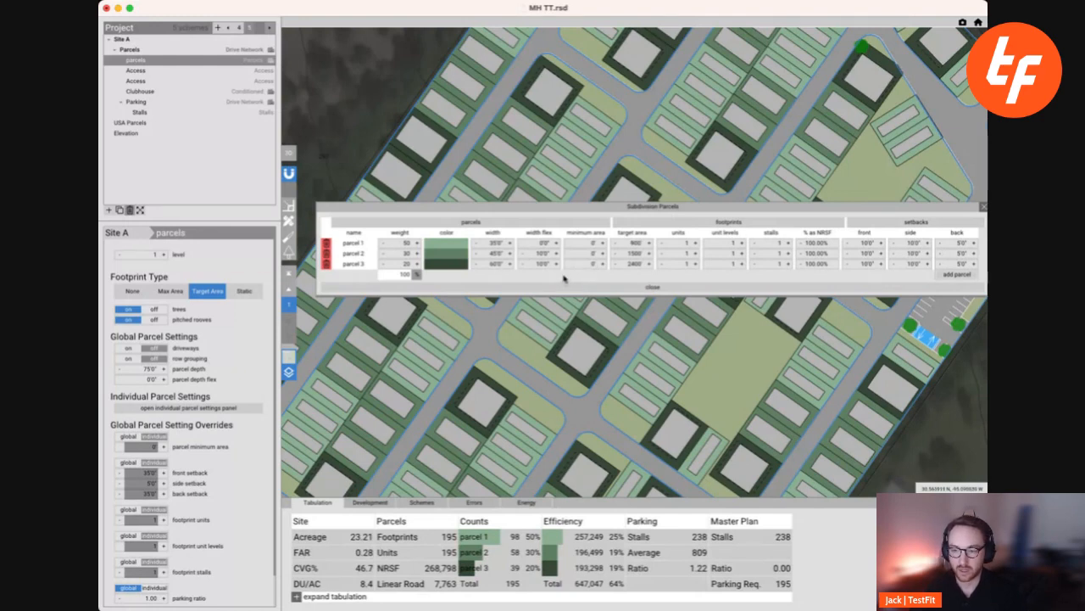
click(522, 255)
click(522, 255)
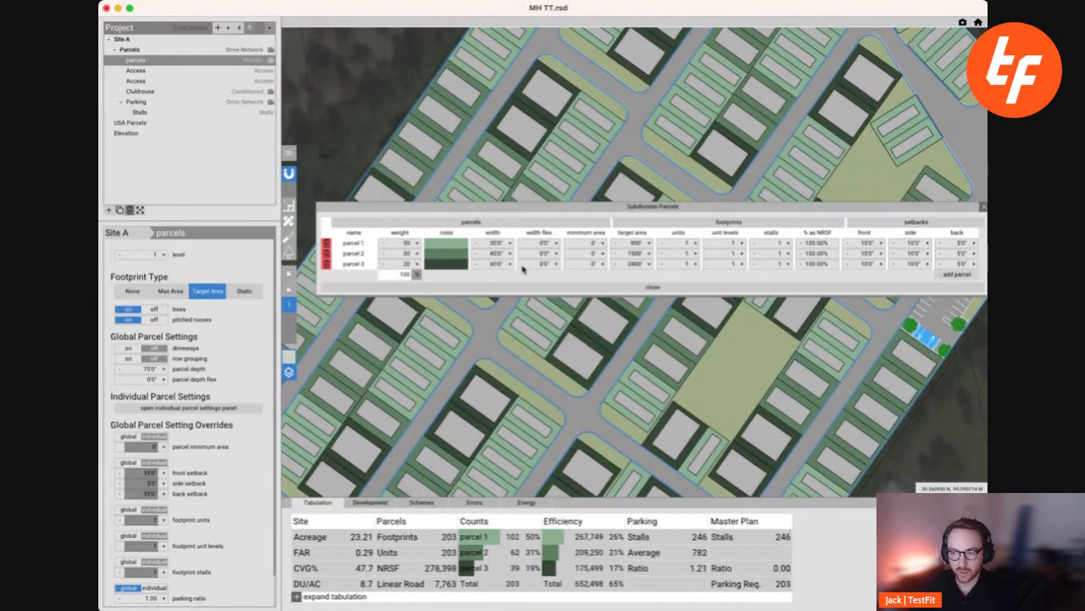
click(985, 208)
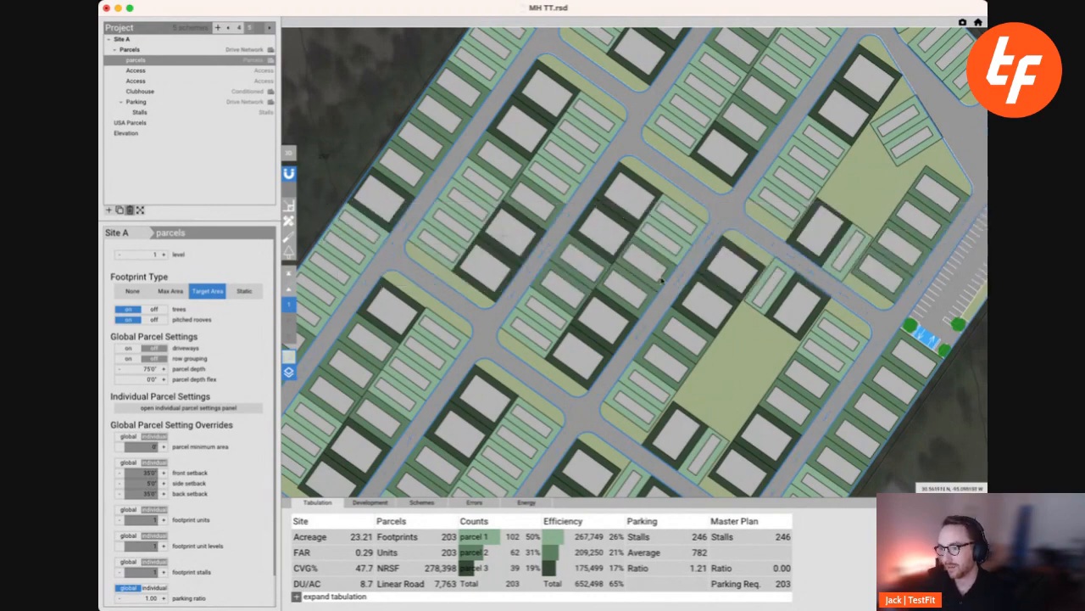
- Cycle the row axis of the Parcels drive network until the rows run parallel to the site's angled northeast edge
scroll(712, 280, down, 10)
scroll(736, 280, up, 5)
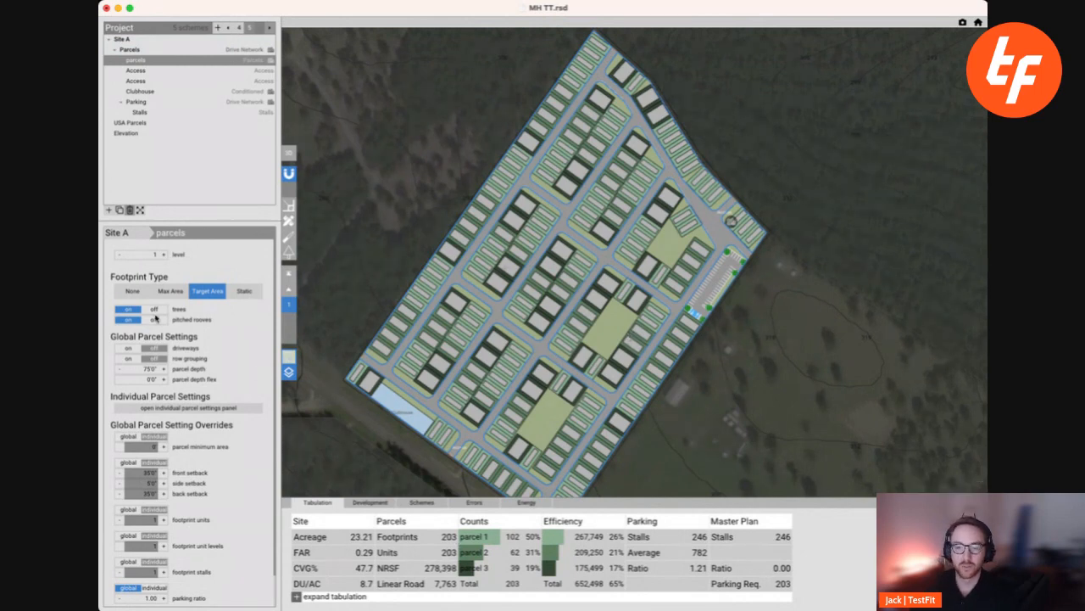
click(130, 50)
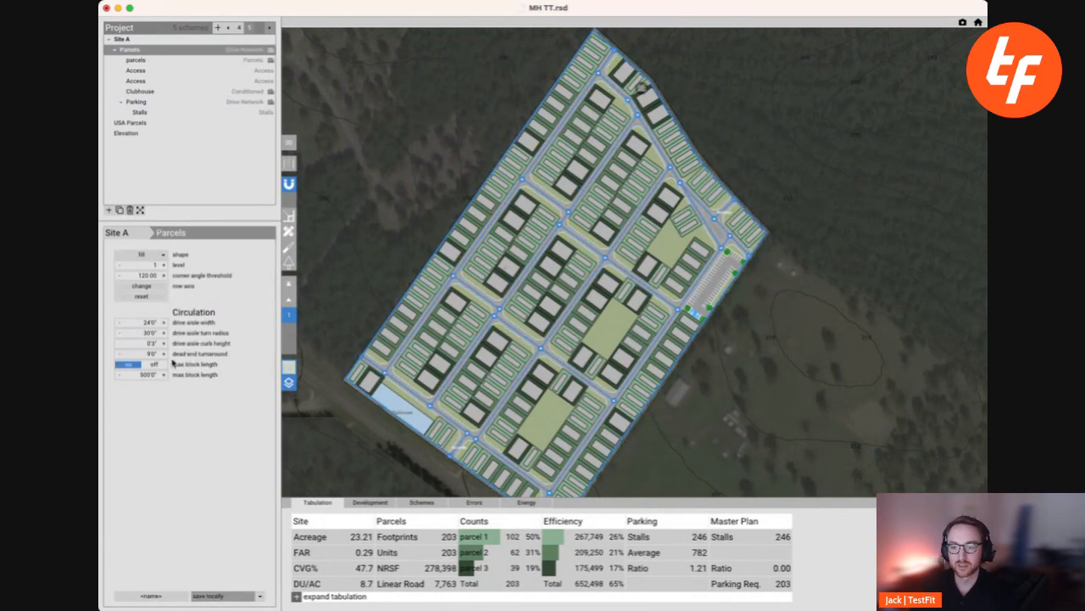
click(155, 289)
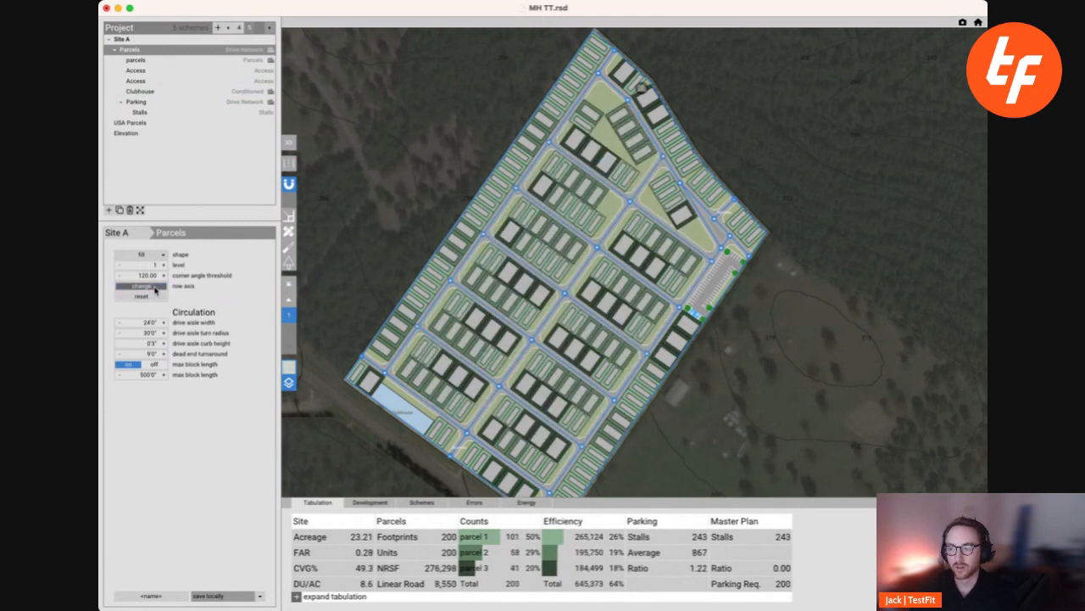
click(155, 288)
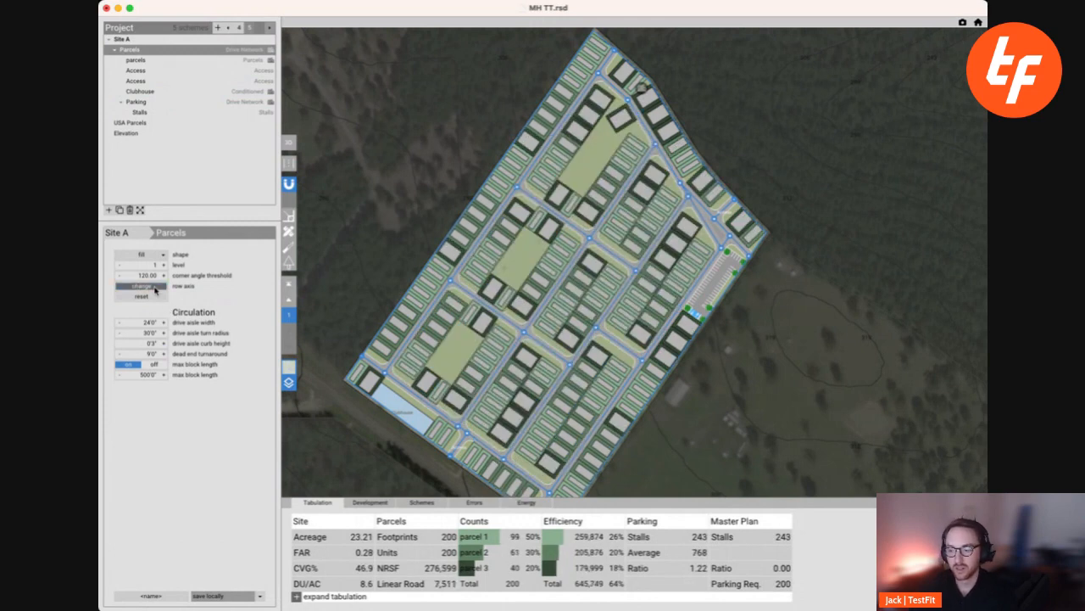
click(155, 288)
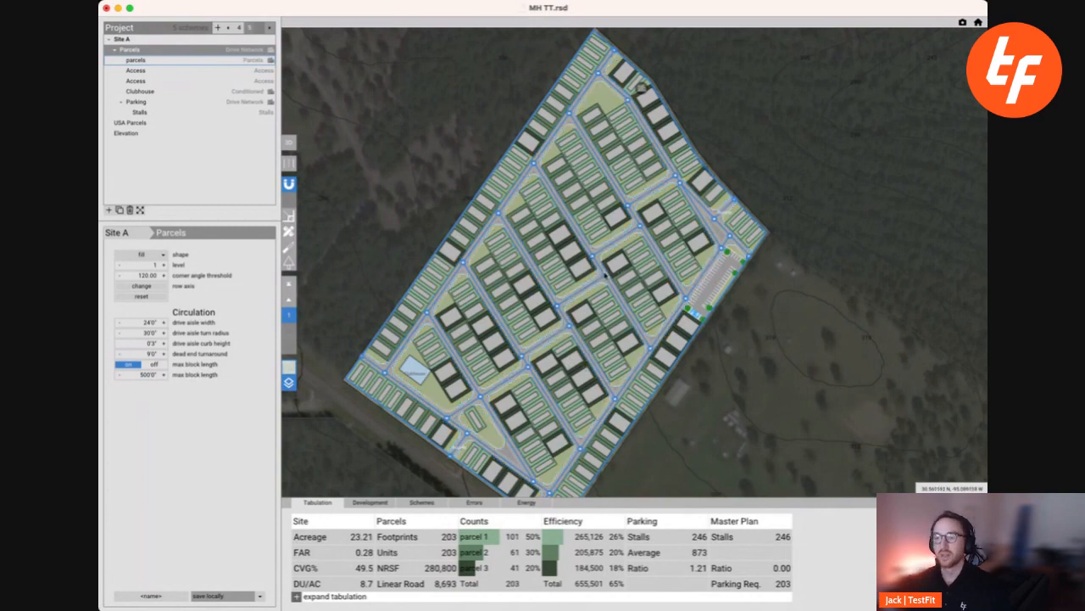
- Recolor the clubhouse near the site's southwest corner to orange, RGB 226, 152, 75
scroll(593, 134, up, 5)
scroll(594, 136, up, 3)
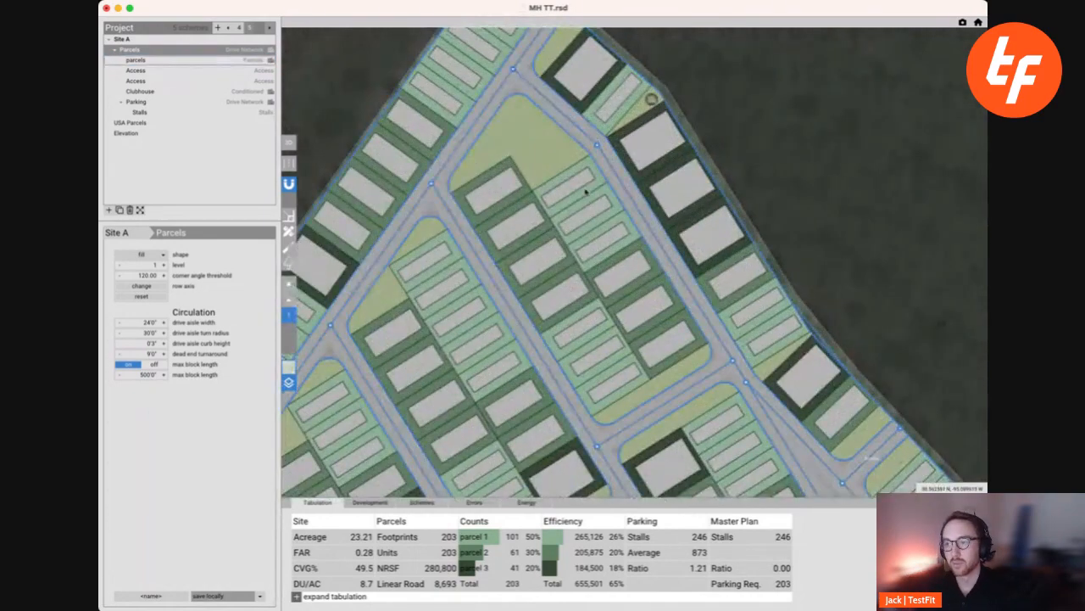
scroll(604, 255, down, 8)
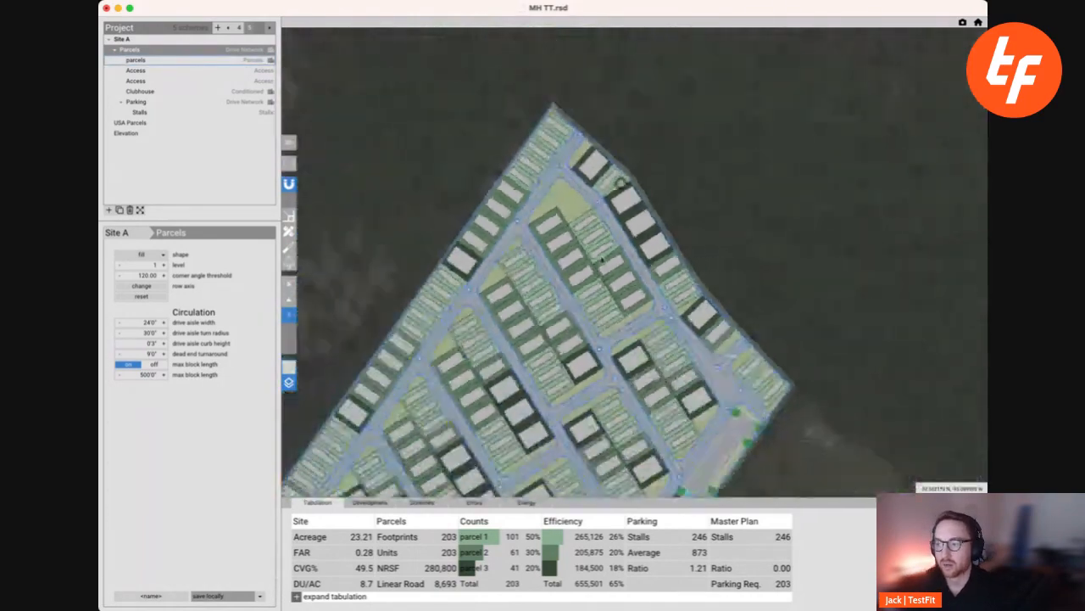
middle_drag(597, 299, 559, 232)
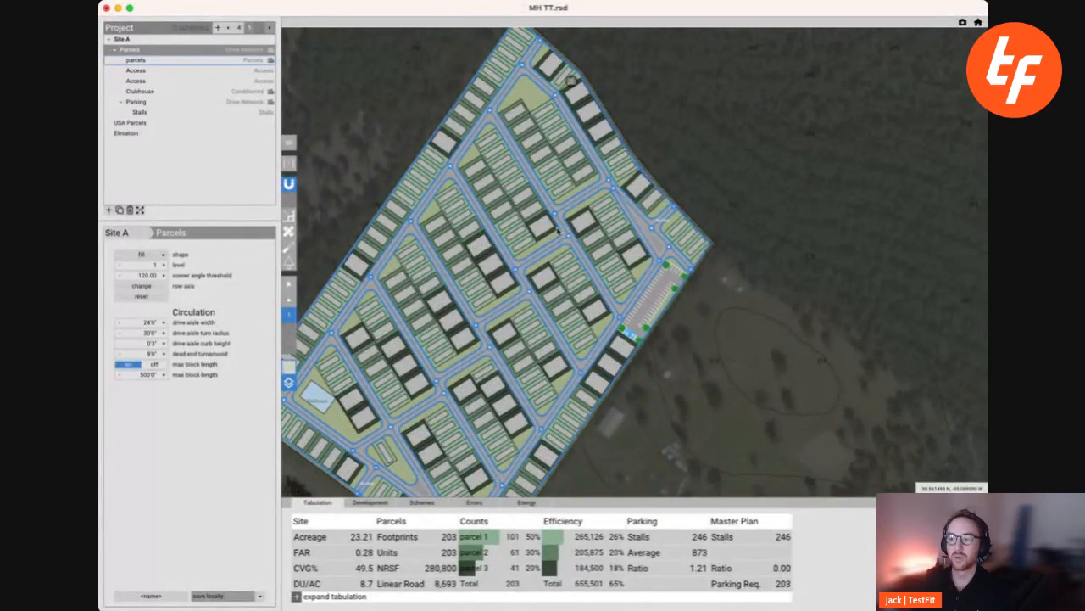
middle_drag(470, 365, 568, 290)
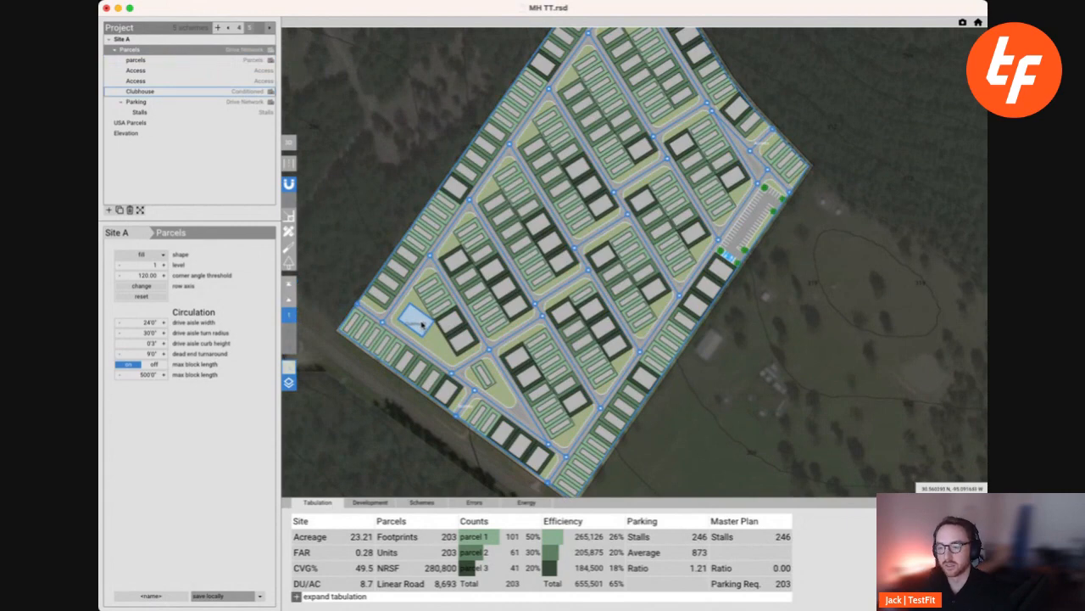
click(422, 324)
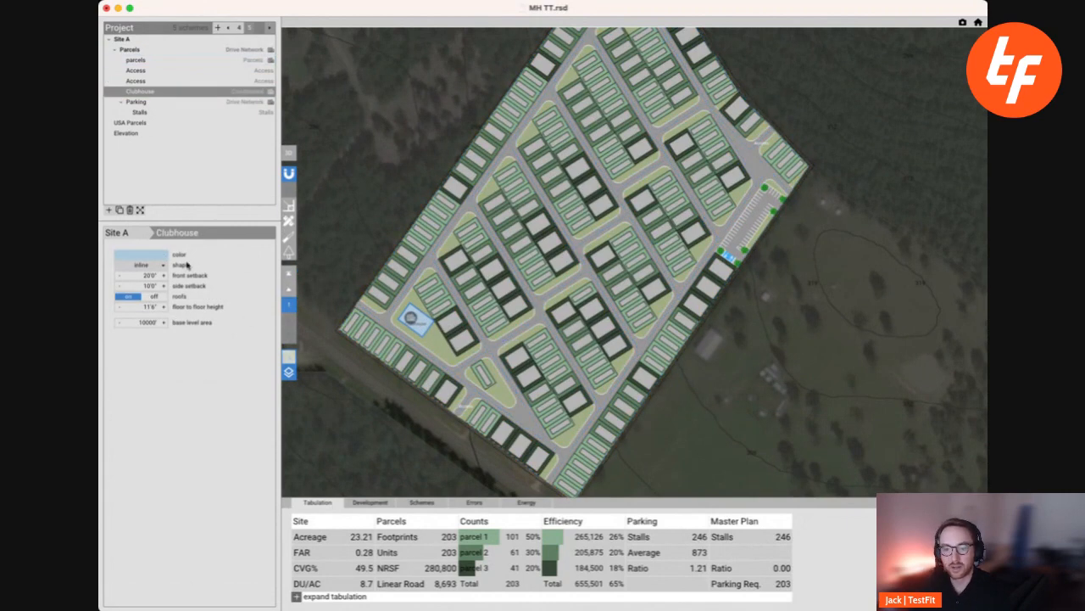
click(138, 256)
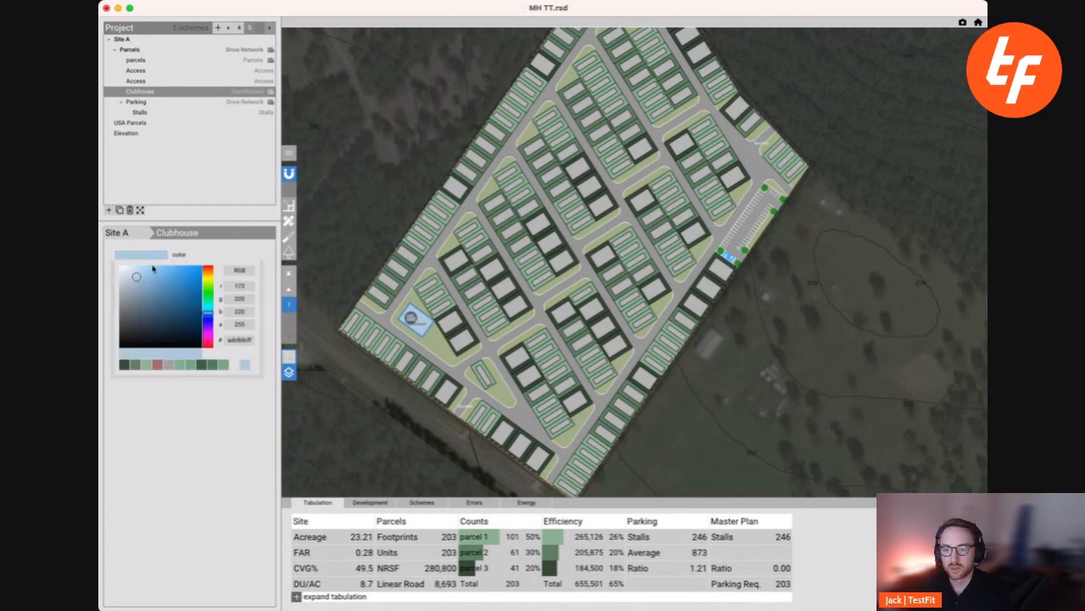
drag(208, 299, 208, 270)
drag(135, 288, 174, 275)
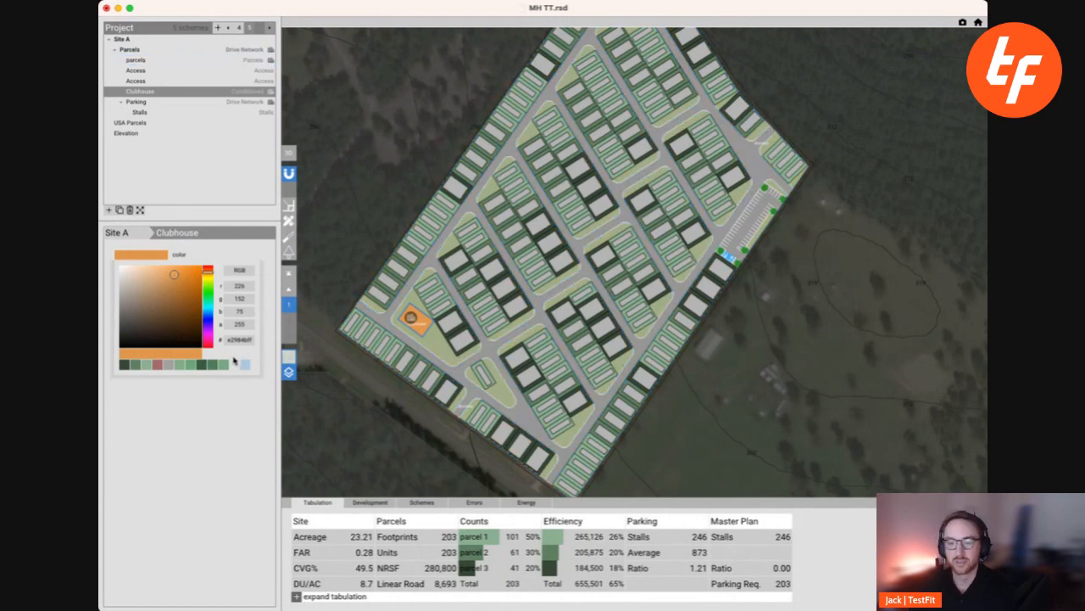
click(224, 437)
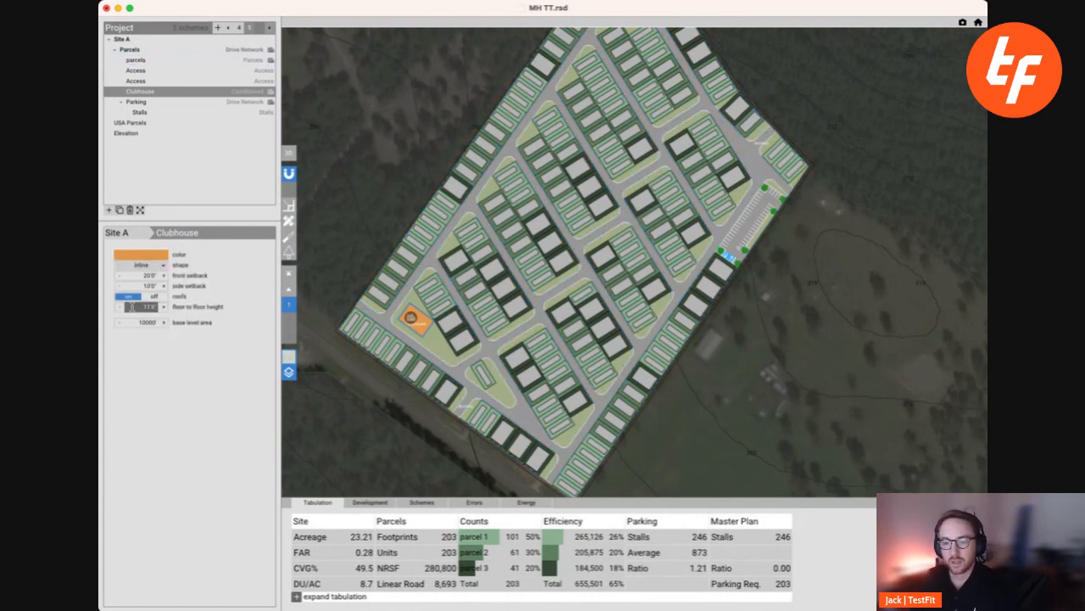
- Set the clubhouse's base level area to 2500
click(146, 322)
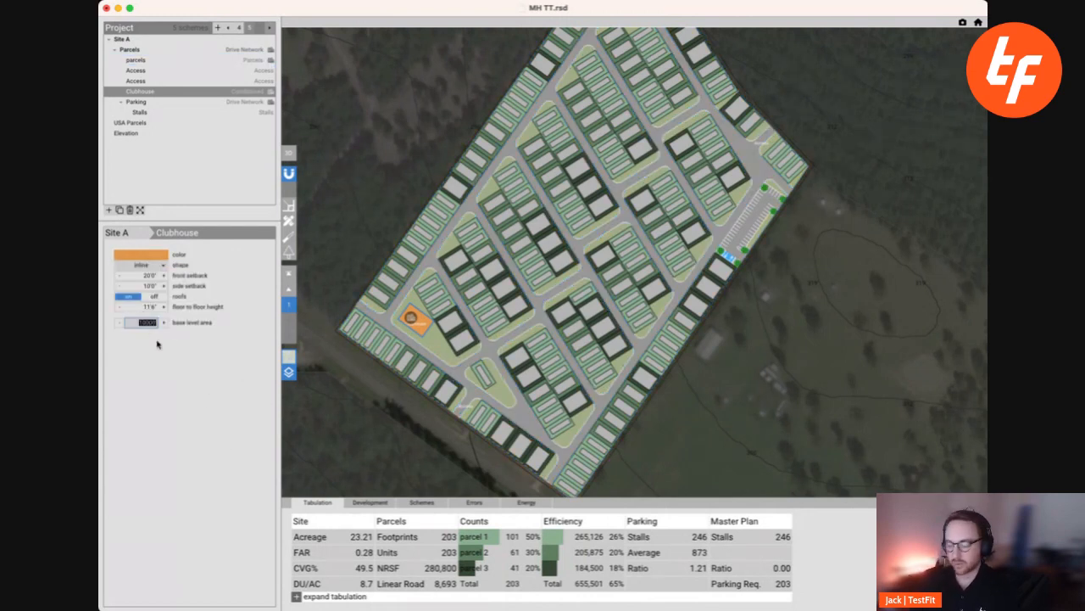
text(2)
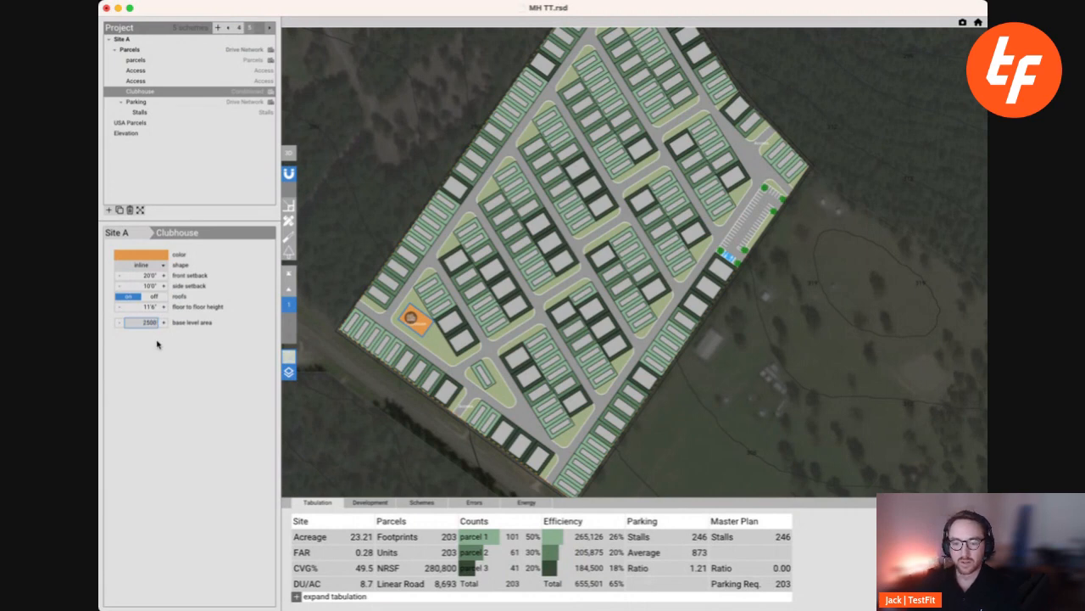
text(500)
key(Return)
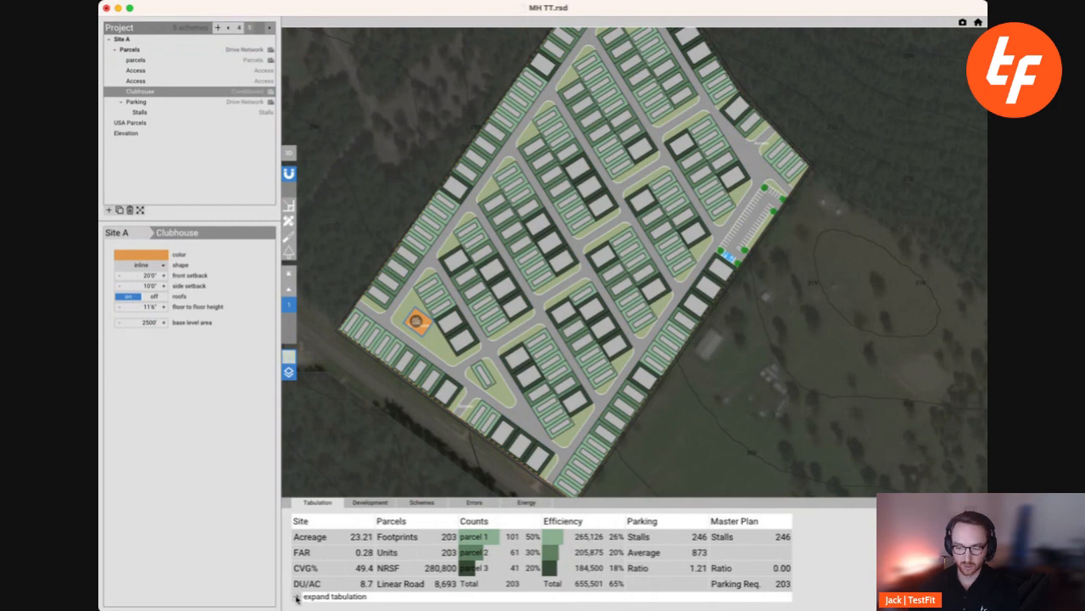
- Check the clubhouse row in the expanded tabulation, and collapse the tabulation again
click(296, 597)
scroll(429, 530, down, 3)
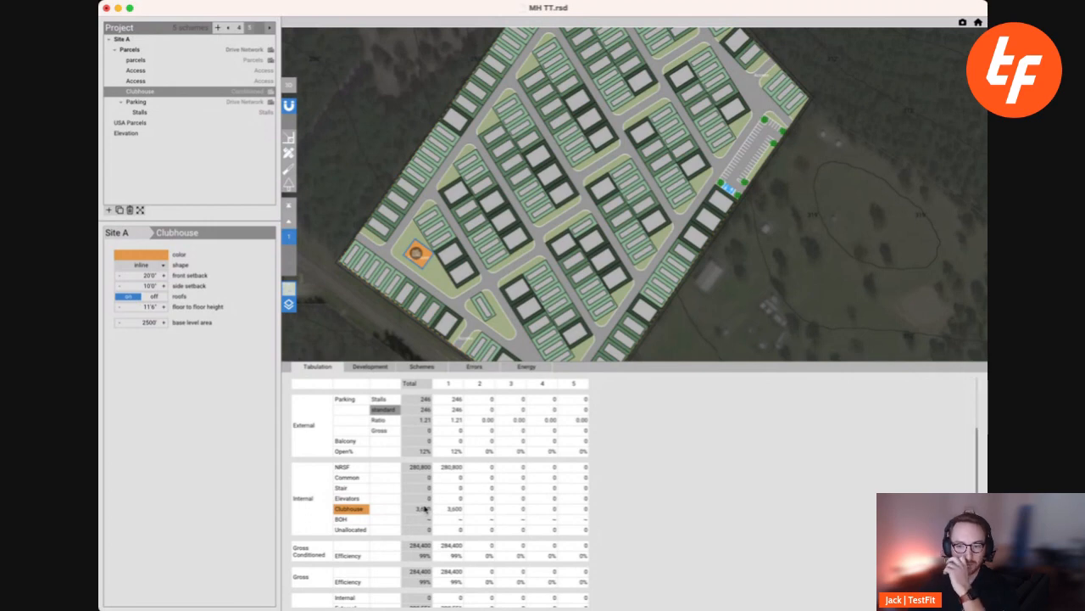
scroll(427, 507, up, 3)
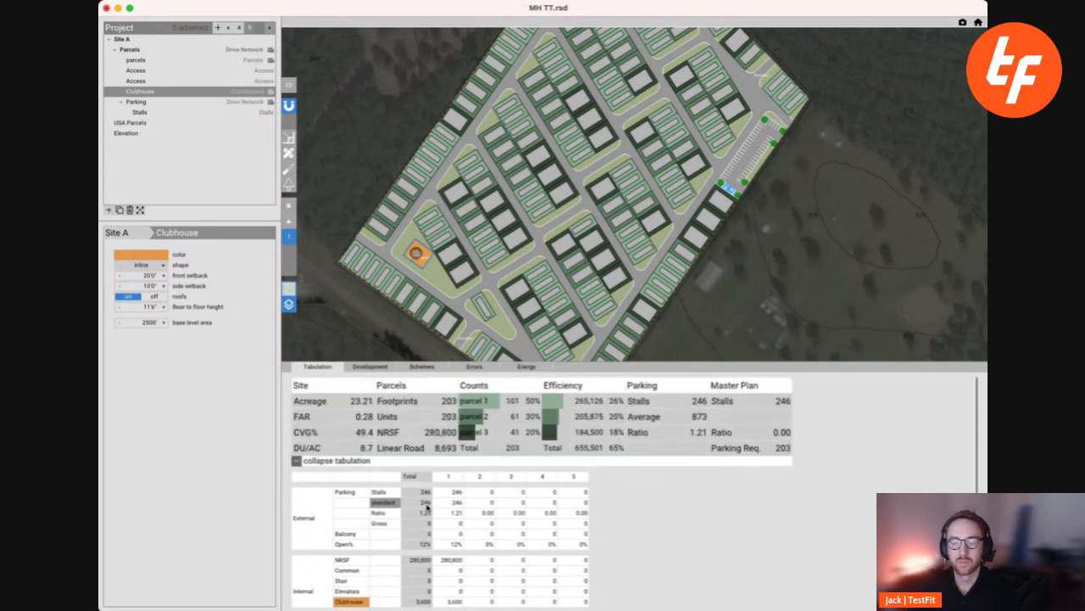
click(302, 461)
- Reduce the clubhouse's side setback in small increments
click(164, 287)
click(119, 287)
click(119, 287)
click(119, 287)
- Move the surface parking lot from the site's east side to its southwest edge
middle_drag(650, 279, 564, 352)
click(715, 284)
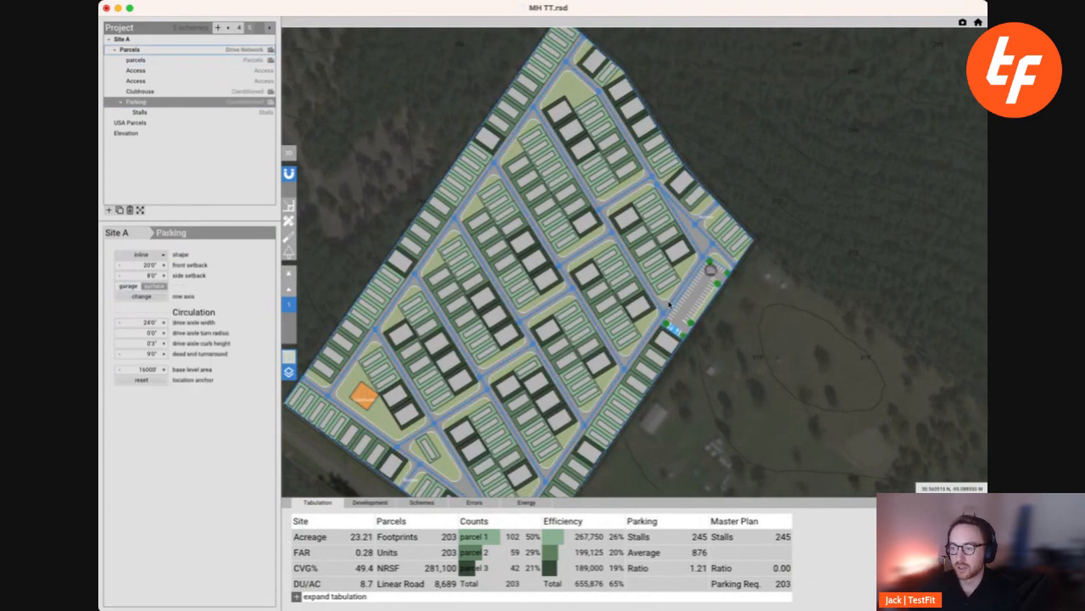
middle_drag(715, 284, 718, 244)
drag(693, 268, 366, 360)
middle_drag(383, 360, 409, 326)
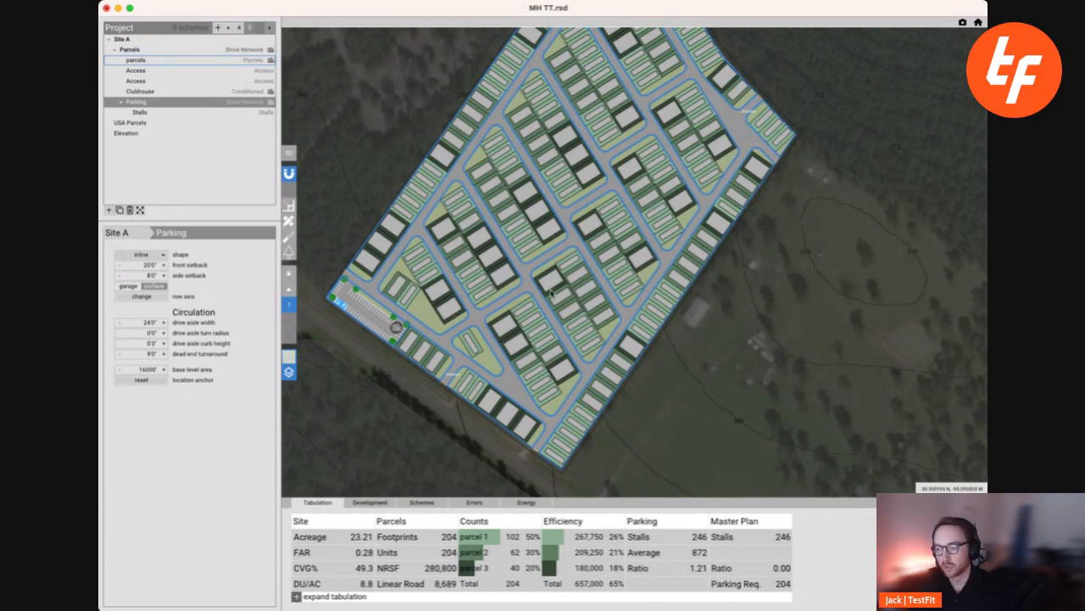
- Examine the rearranged parcel layout across the site, especially the clubhouse and corner parcels at the northern tip
middle_drag(551, 293, 511, 341)
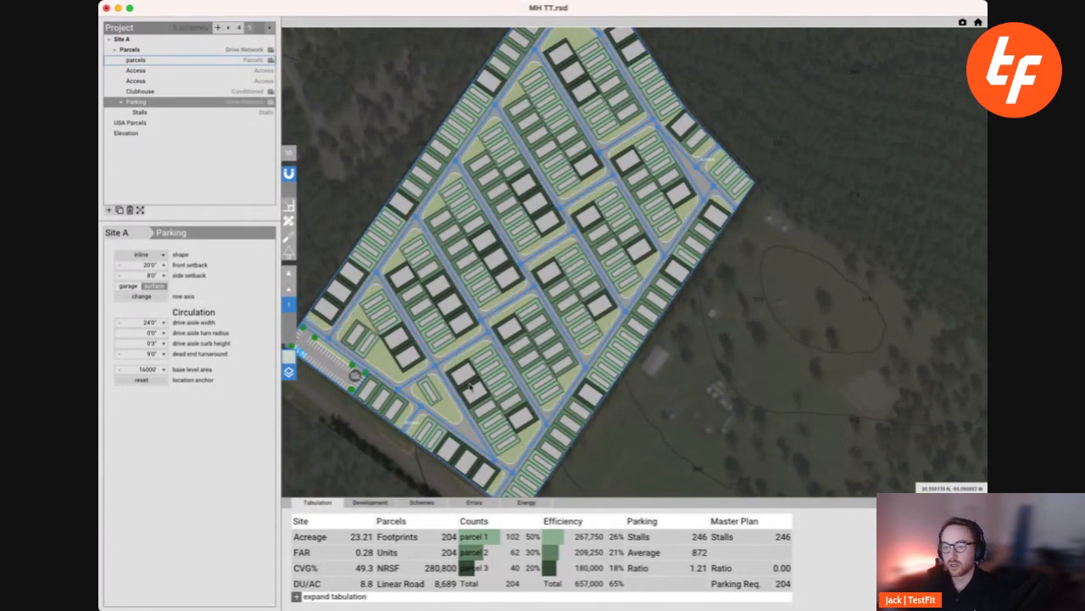
scroll(581, 257, up, 2)
scroll(582, 311, down, 2)
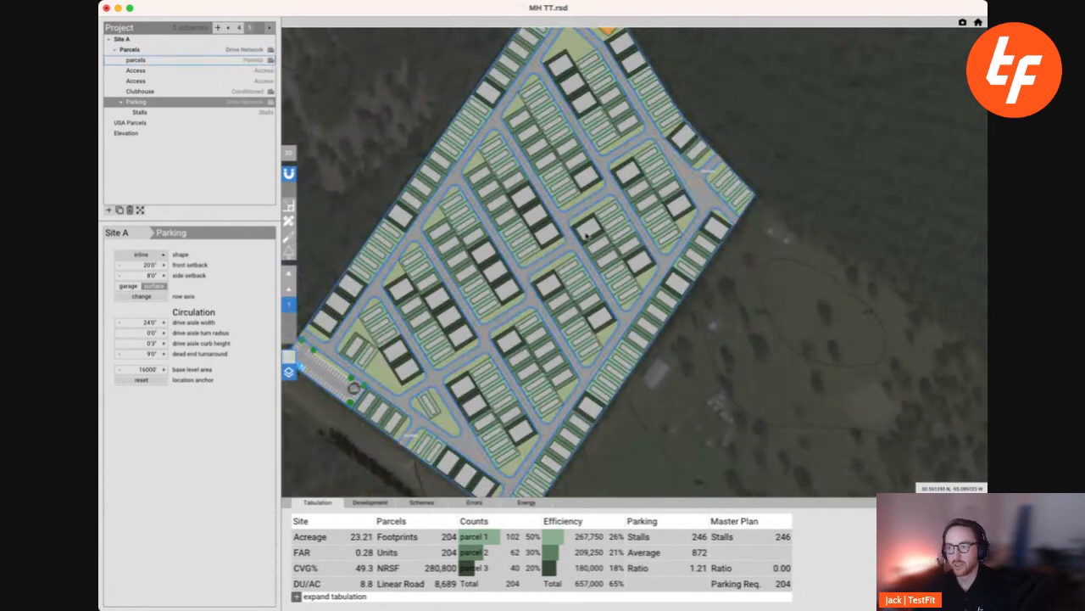
middle_drag(588, 237, 600, 337)
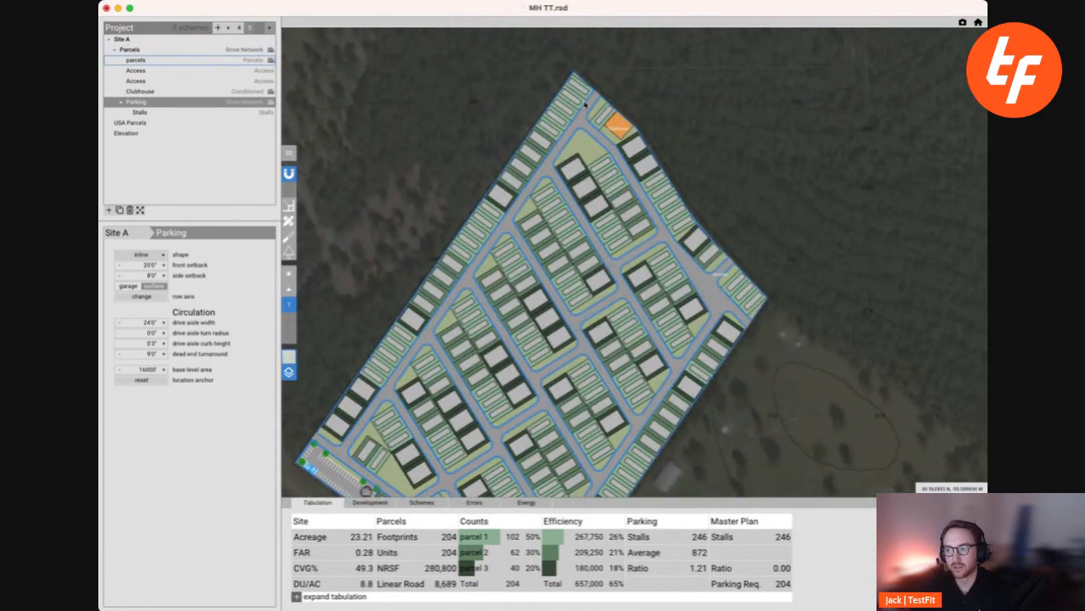
scroll(585, 103, up, 3)
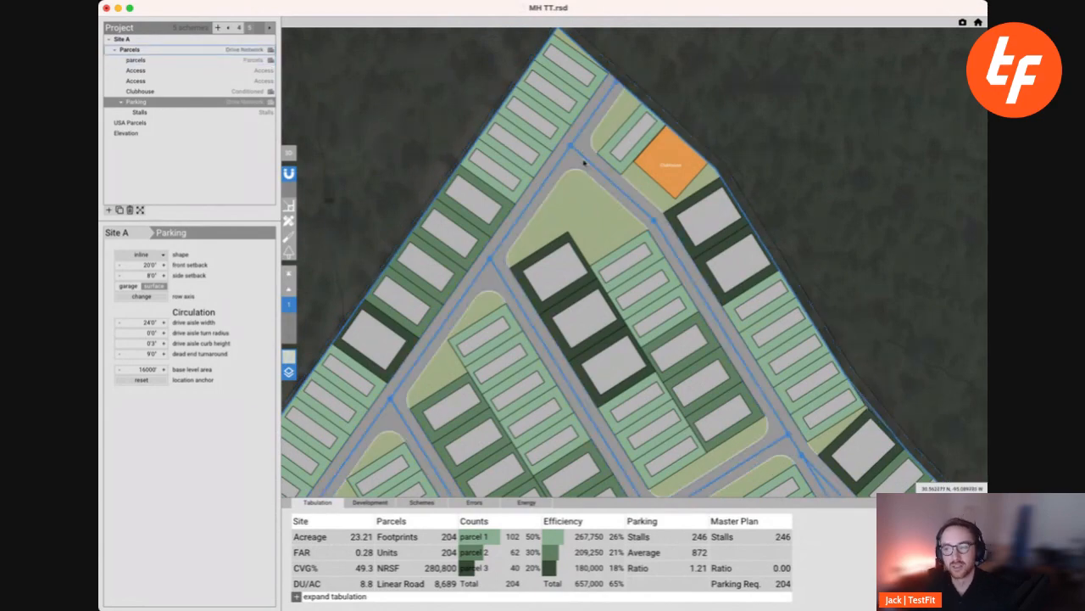
scroll(604, 174, down, 1)
scroll(603, 175, down, 3)
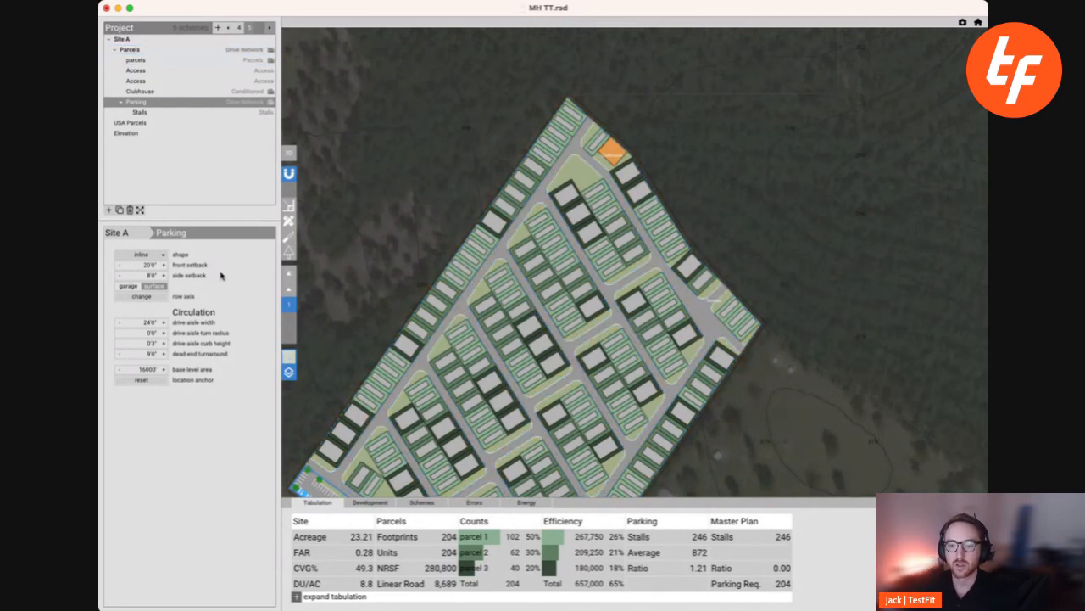
- Set the corner angle threshold of the Parcels drive network to 60 and inspect the lots at the site's north and east corners
click(160, 50)
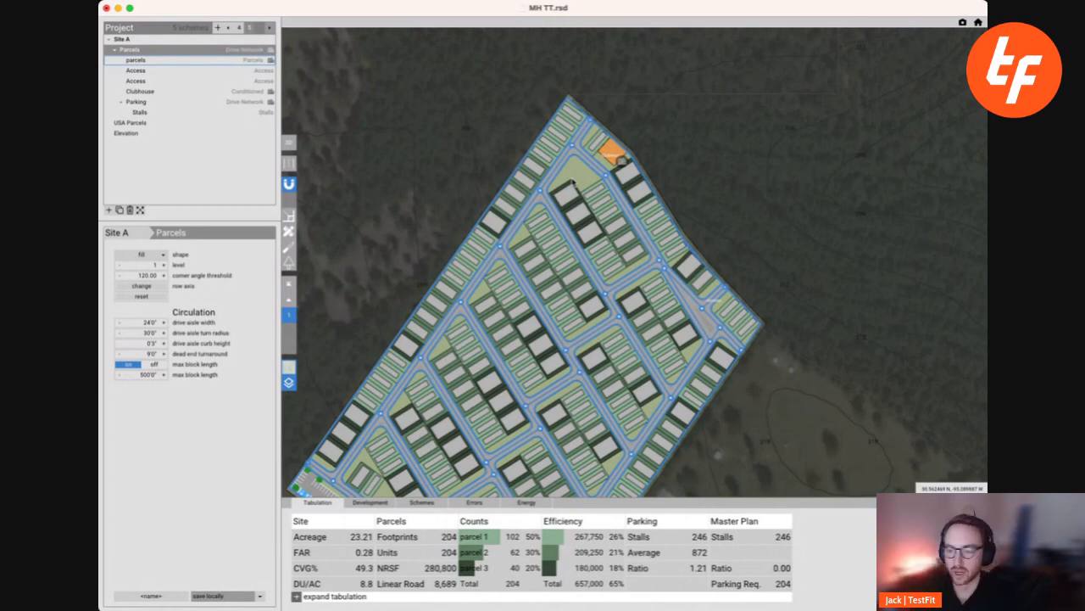
click(141, 275)
text(60)
key(Return)
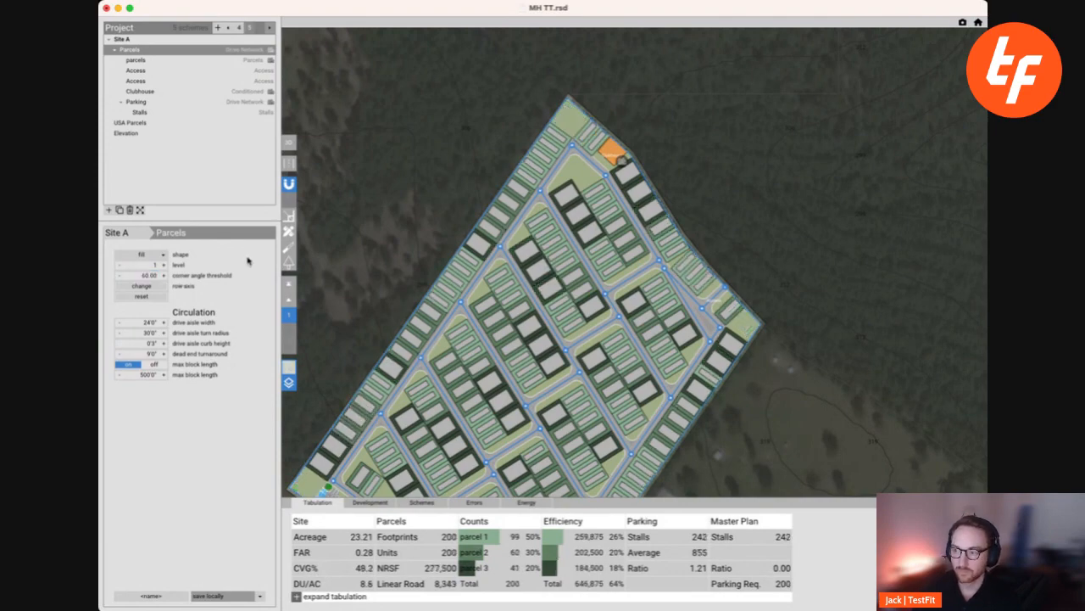
scroll(570, 121, up, 5)
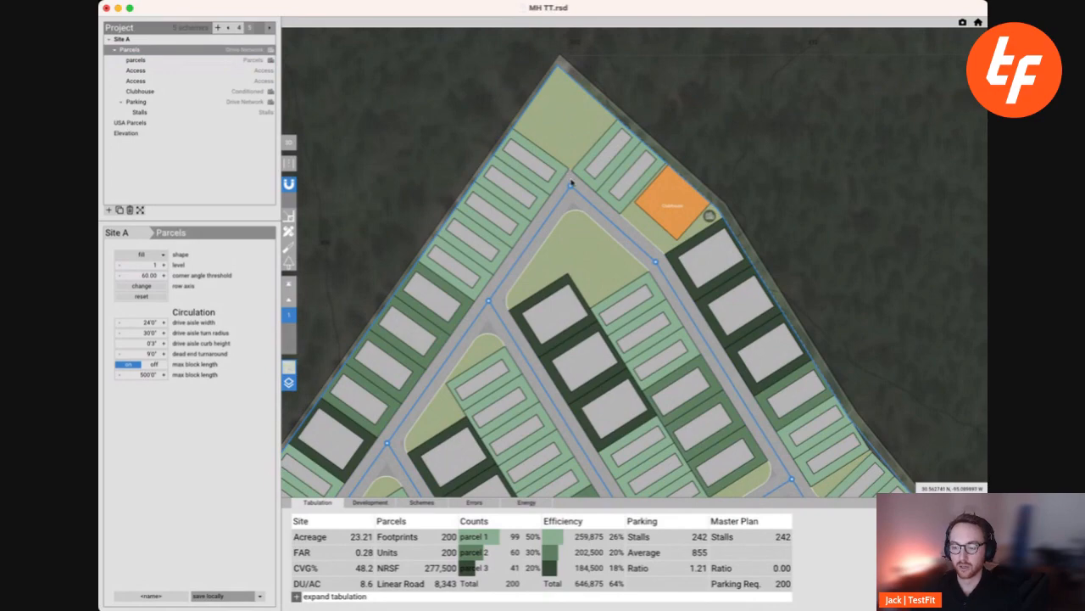
middle_drag(572, 194, 572, 235)
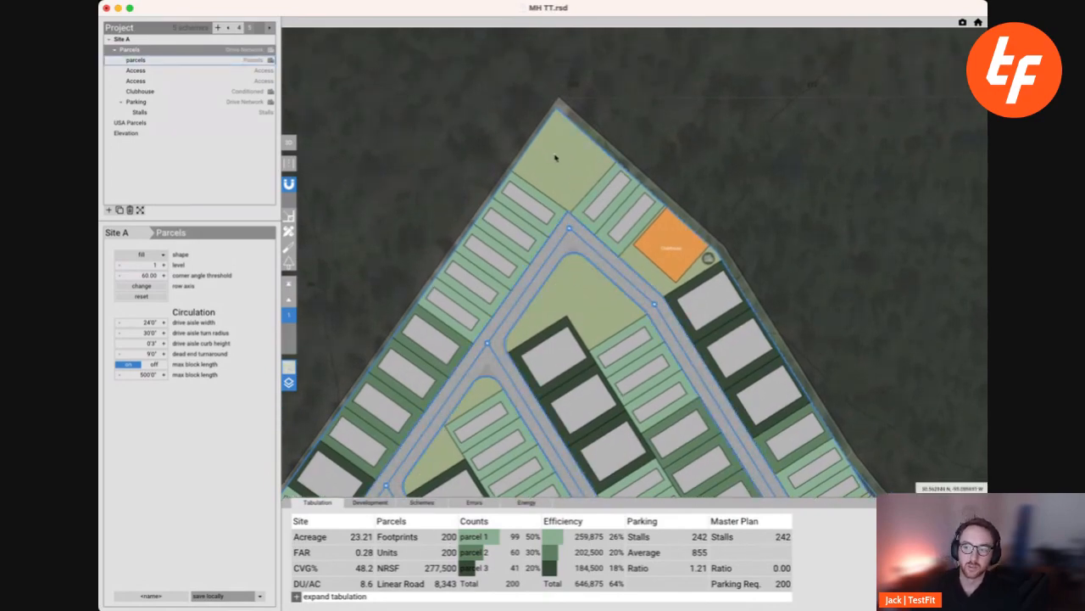
scroll(552, 154, down, 5)
scroll(597, 277, up, 5)
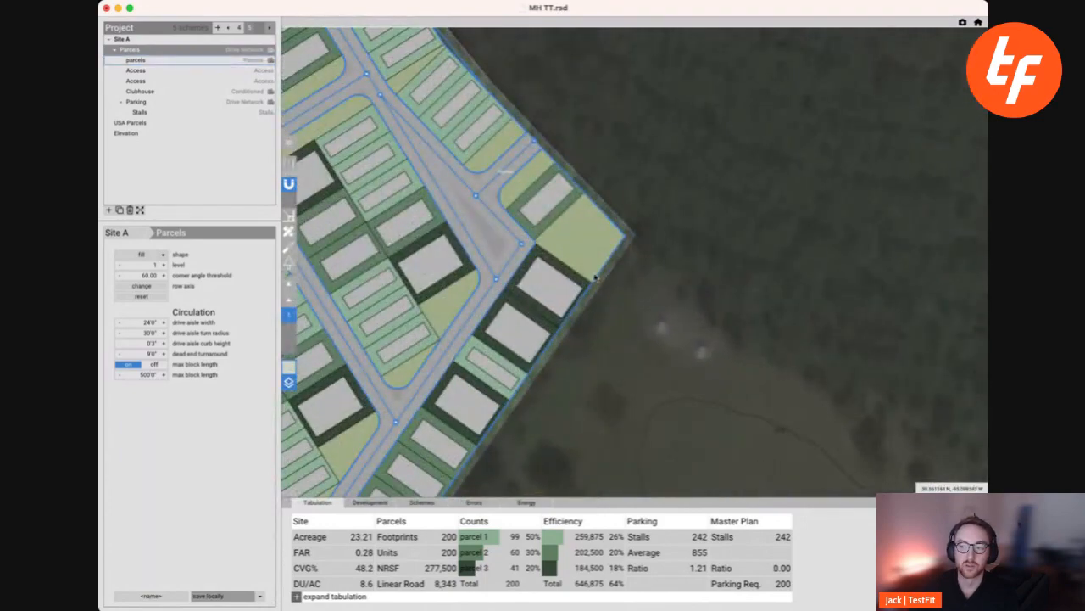
- Set the corner angle threshold of the Parcels drive network to 120 and inspect the lots at the site's east corner
scroll(596, 278, down, 3)
double_click(152, 275)
text(15)
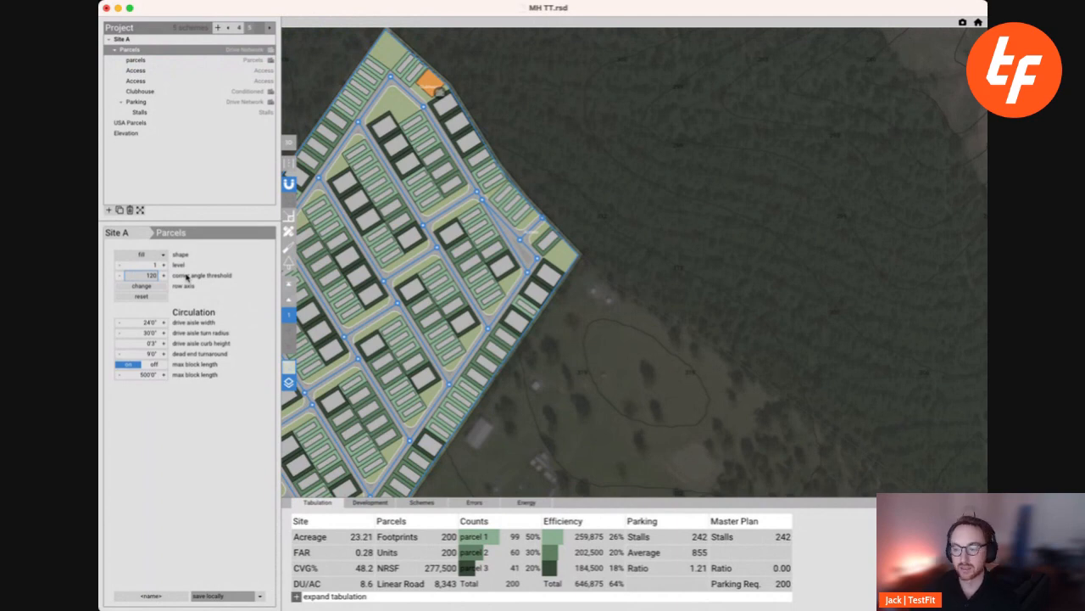
key(Return)
scroll(539, 237, up, 5)
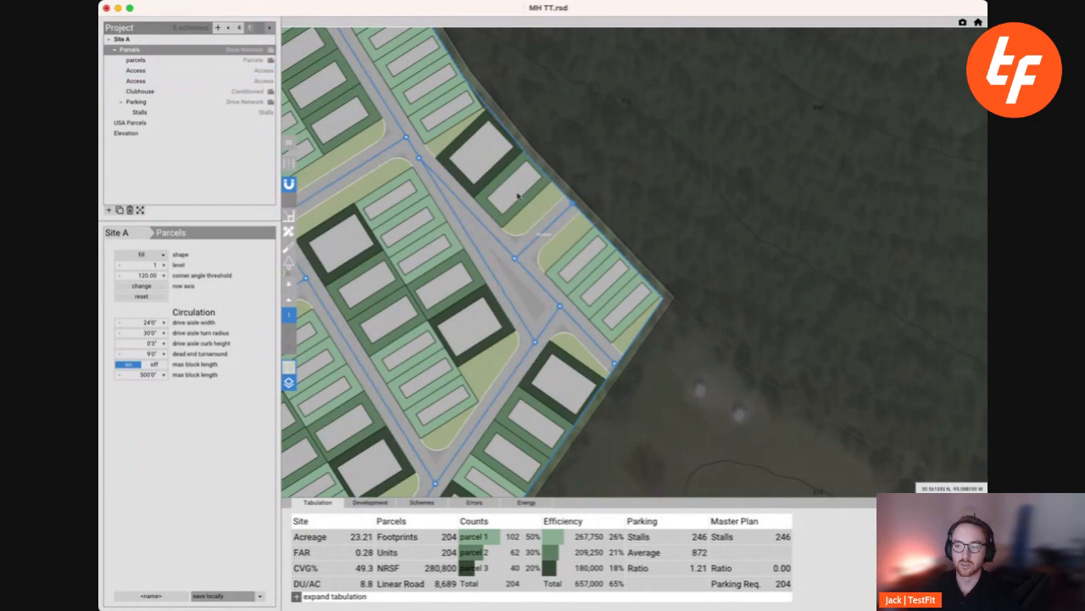
- Move the access drive on the site's southwest edge northwest, closer to the surface parking lot
scroll(537, 280, down, 10)
scroll(537, 279, up, 8)
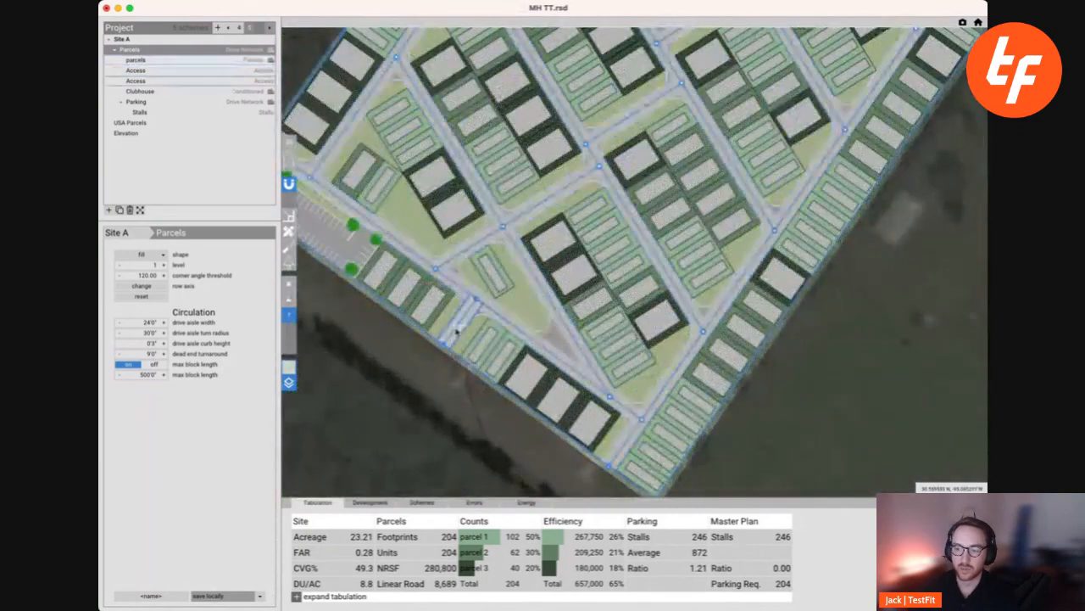
click(458, 329)
drag(462, 325, 428, 304)
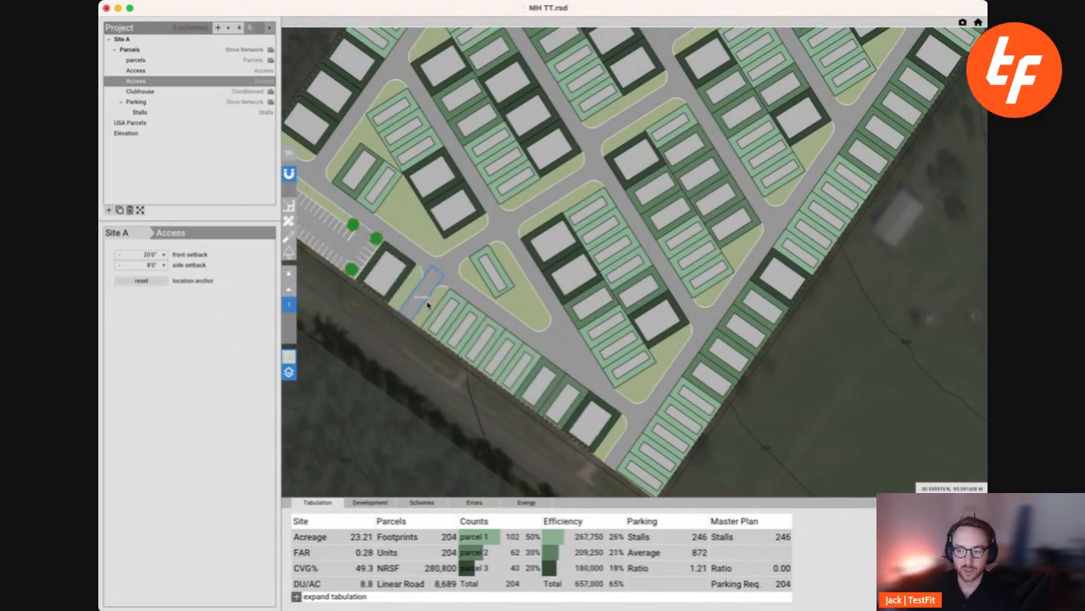
scroll(600, 256, down, 5)
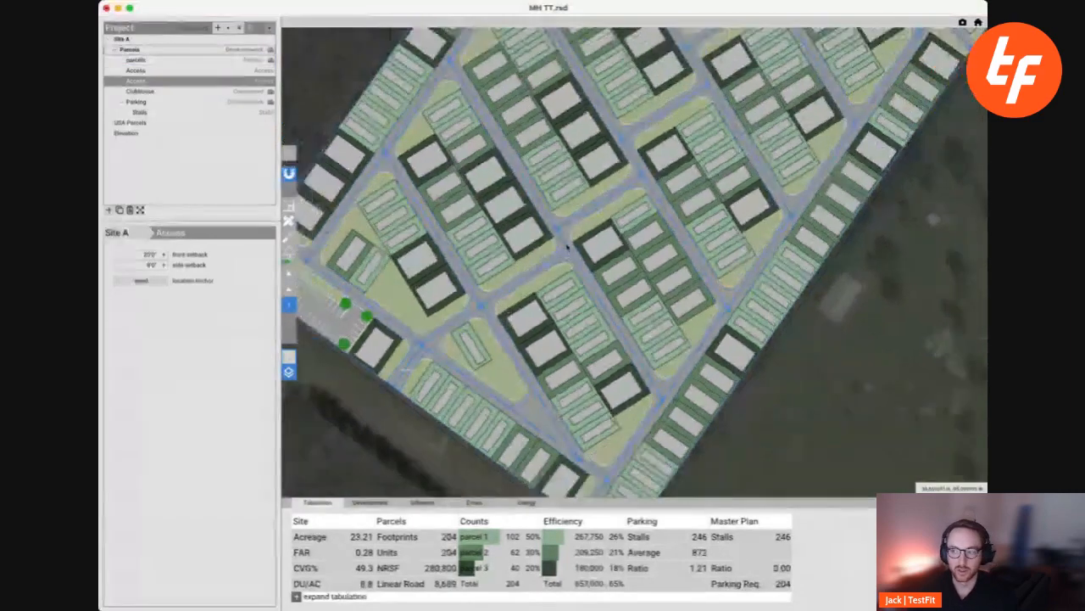
middle_drag(629, 278, 584, 314)
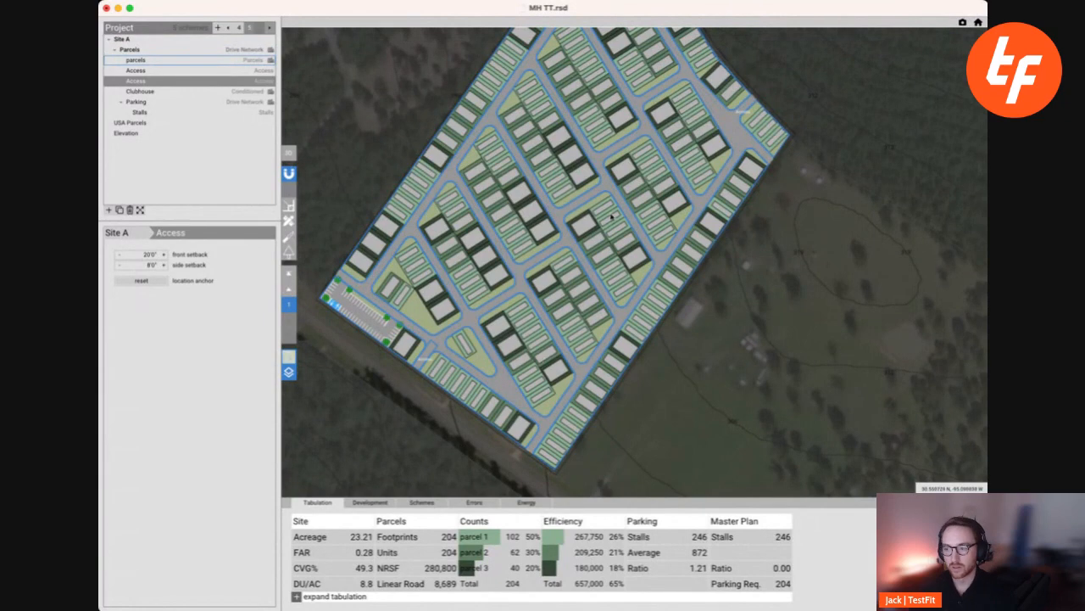
scroll(615, 319, down, 3)
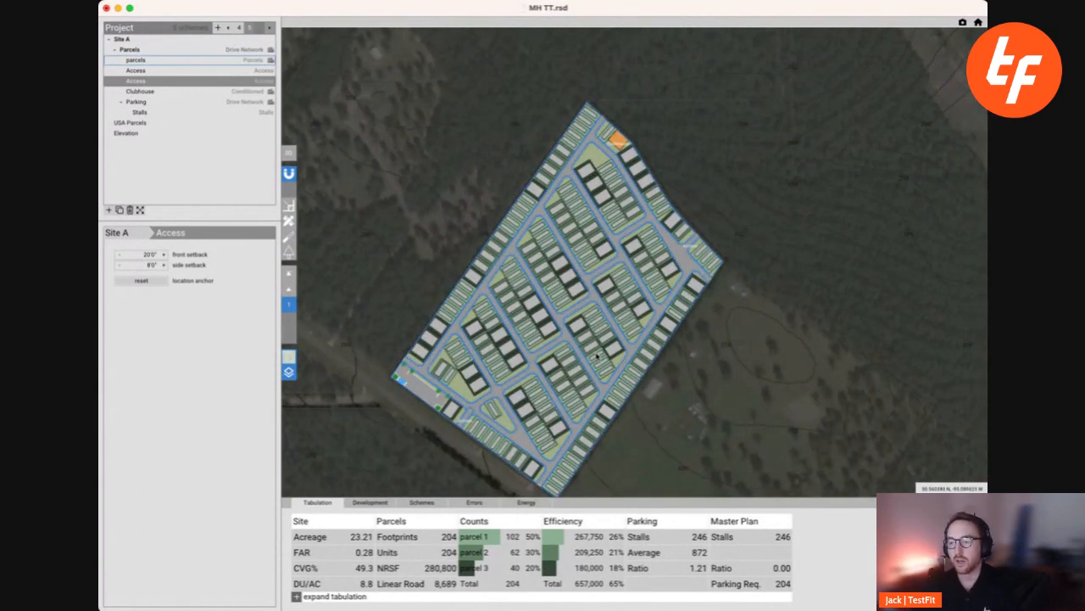
- Select the parcels and add the current layout as a sixth scheme
click(559, 322)
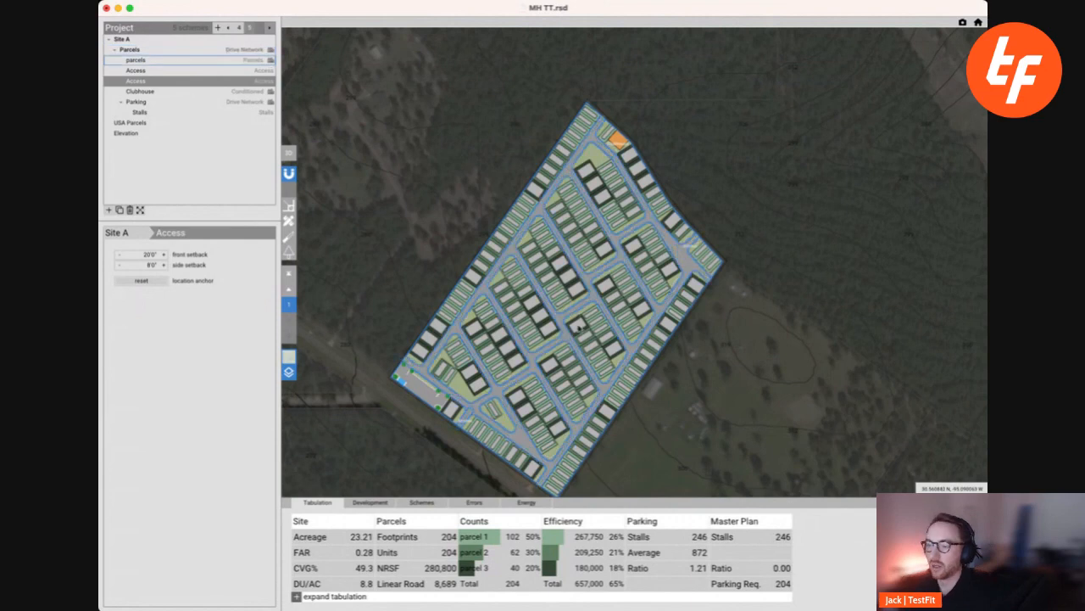
middle_drag(613, 355, 538, 335)
middle_drag(470, 300, 559, 315)
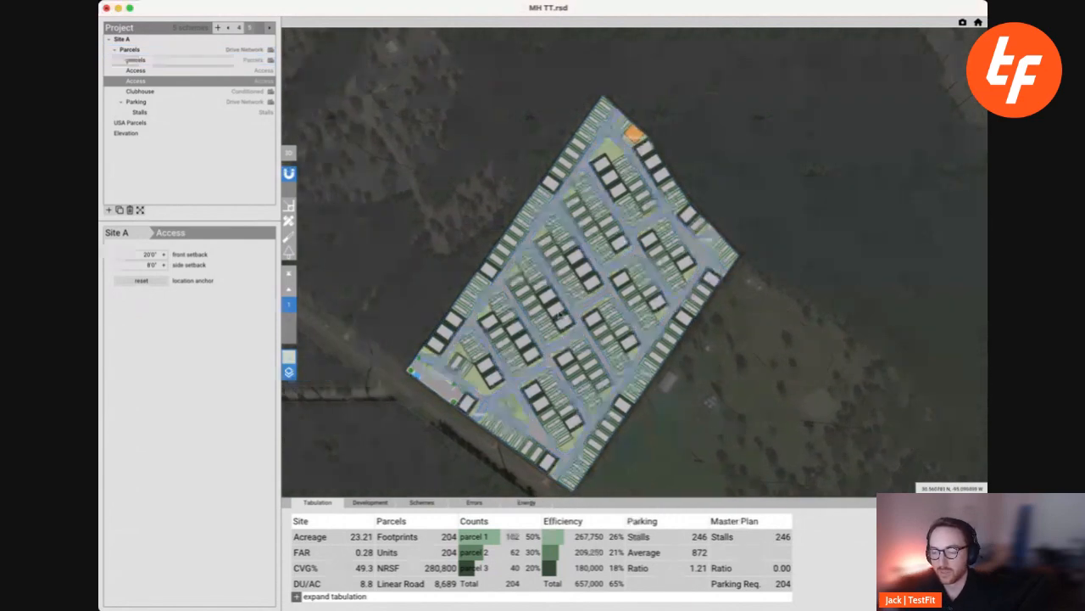
click(562, 316)
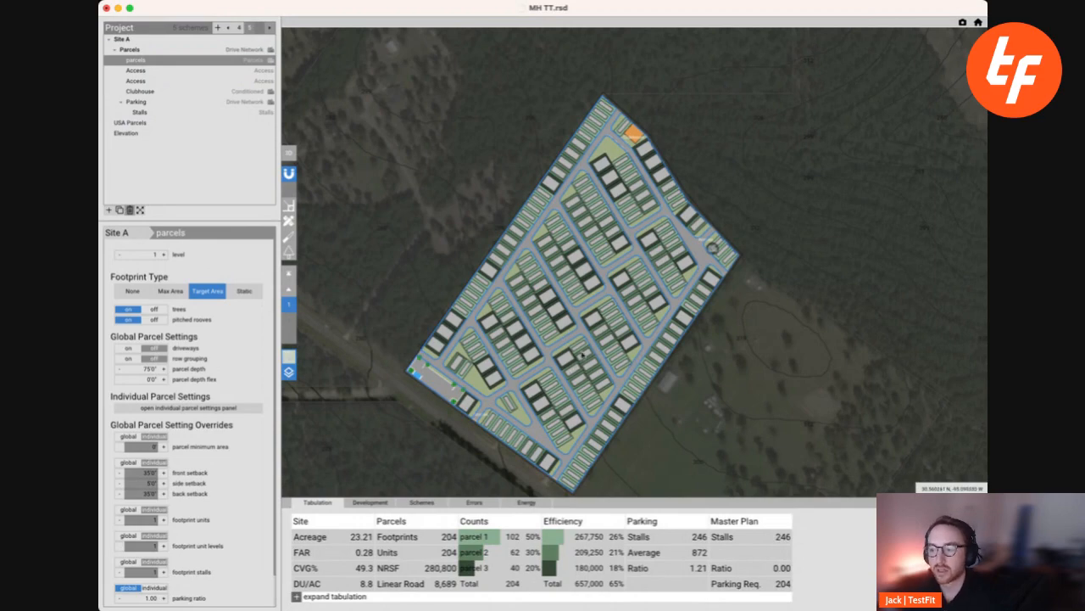
scroll(570, 354, up, 5)
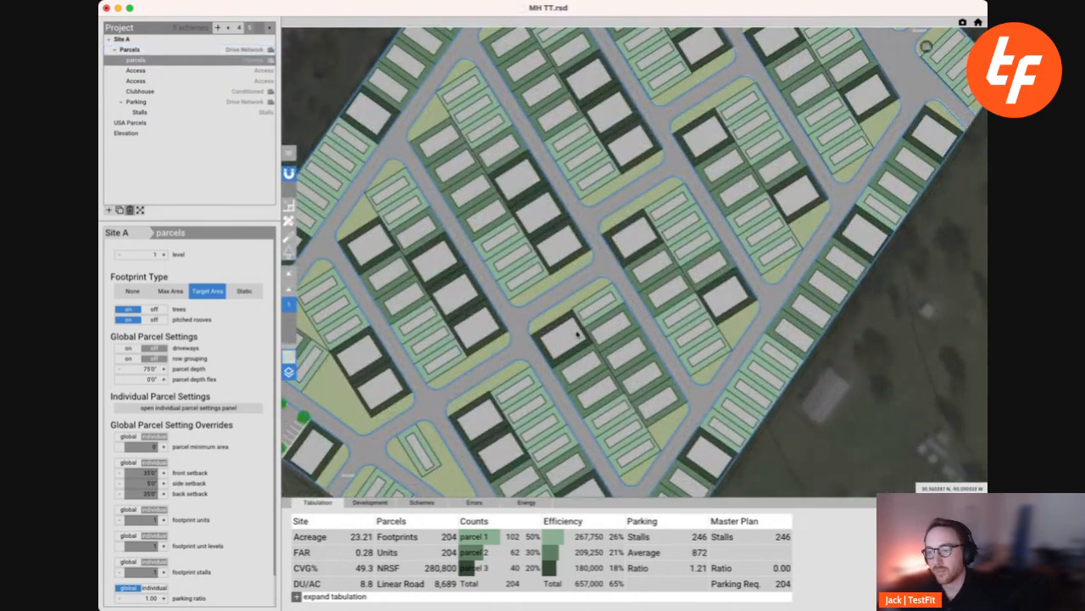
click(422, 504)
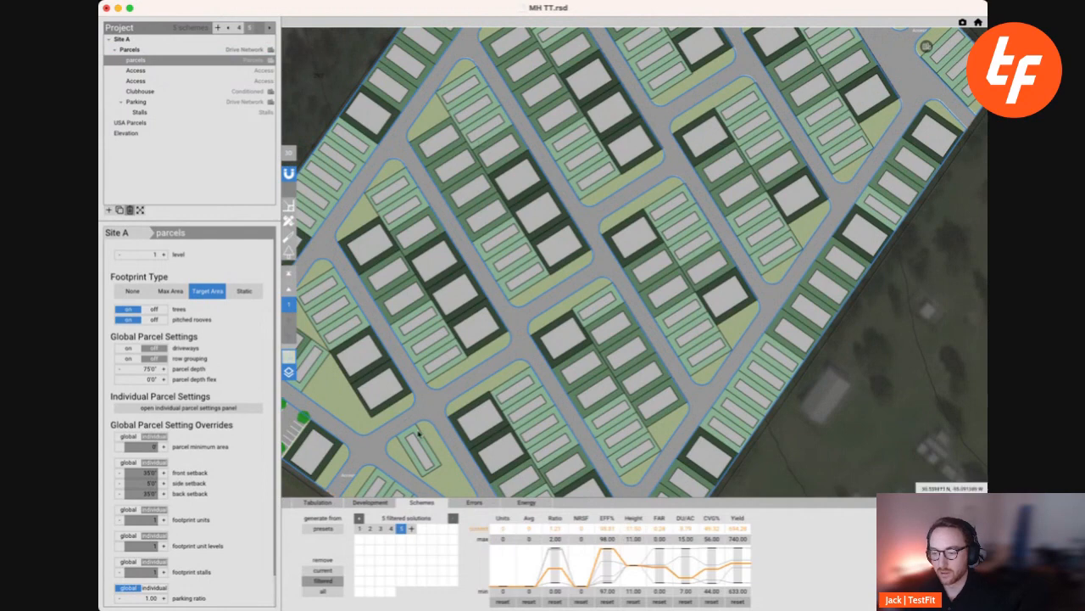
click(411, 529)
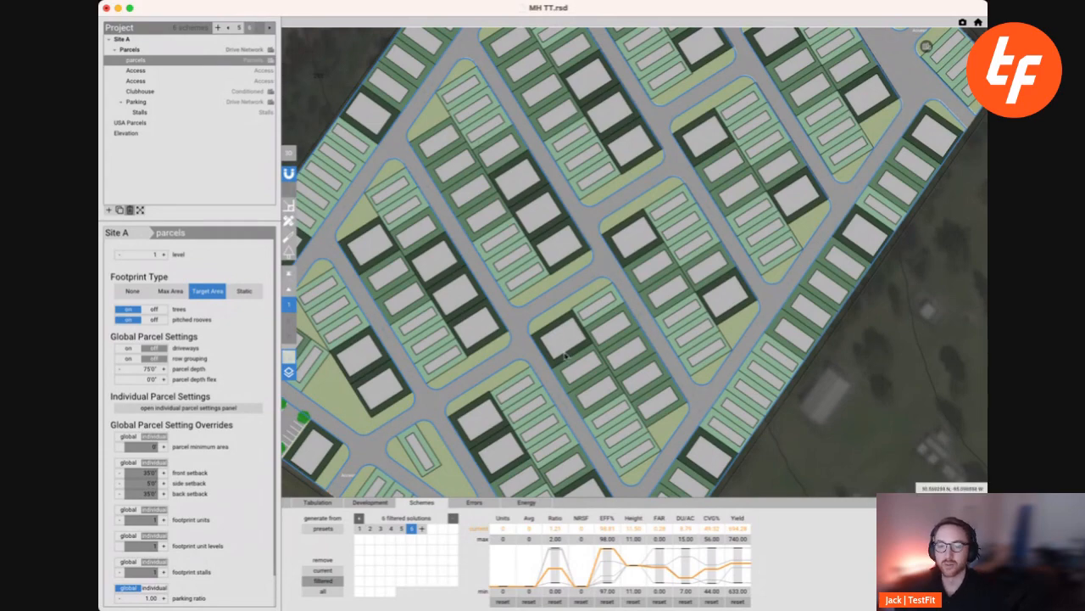
- Change the row axis of the Parcels drive network in scheme 6 and compare the layout with scheme 5
scroll(562, 358, down, 5)
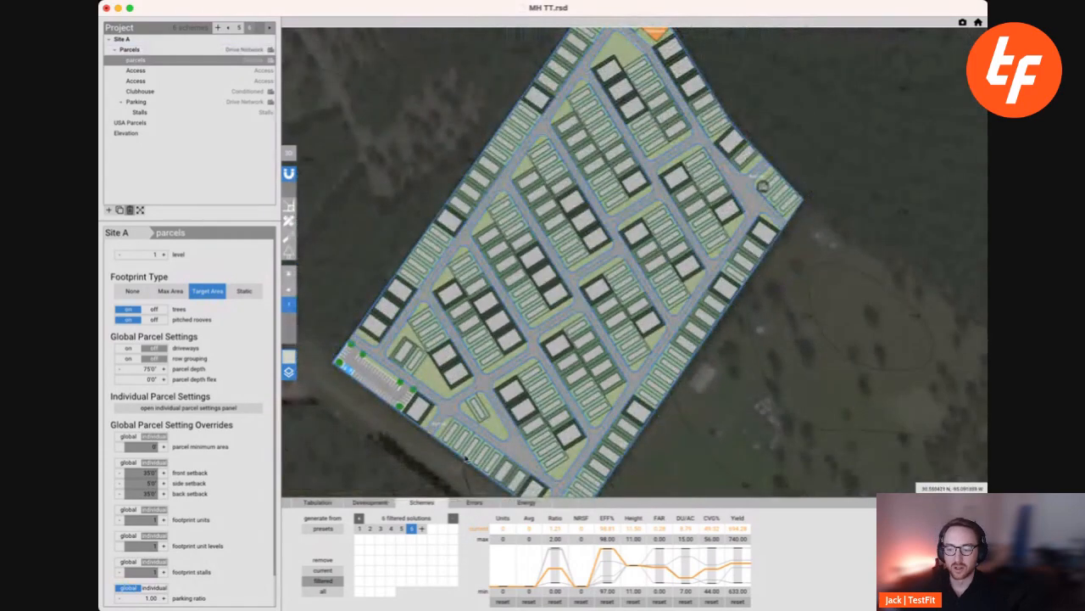
click(135, 50)
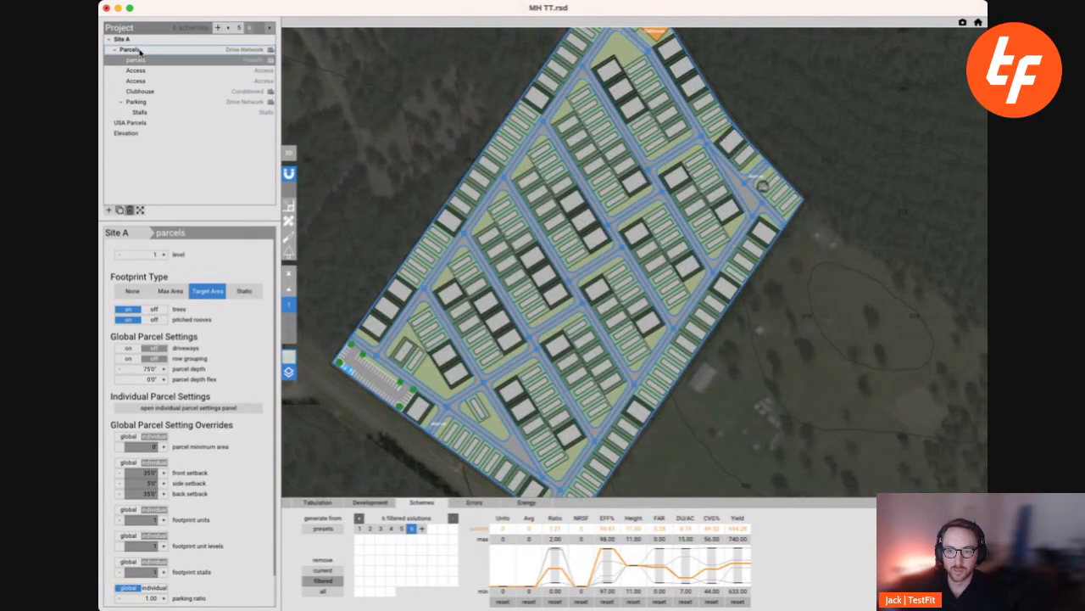
click(141, 286)
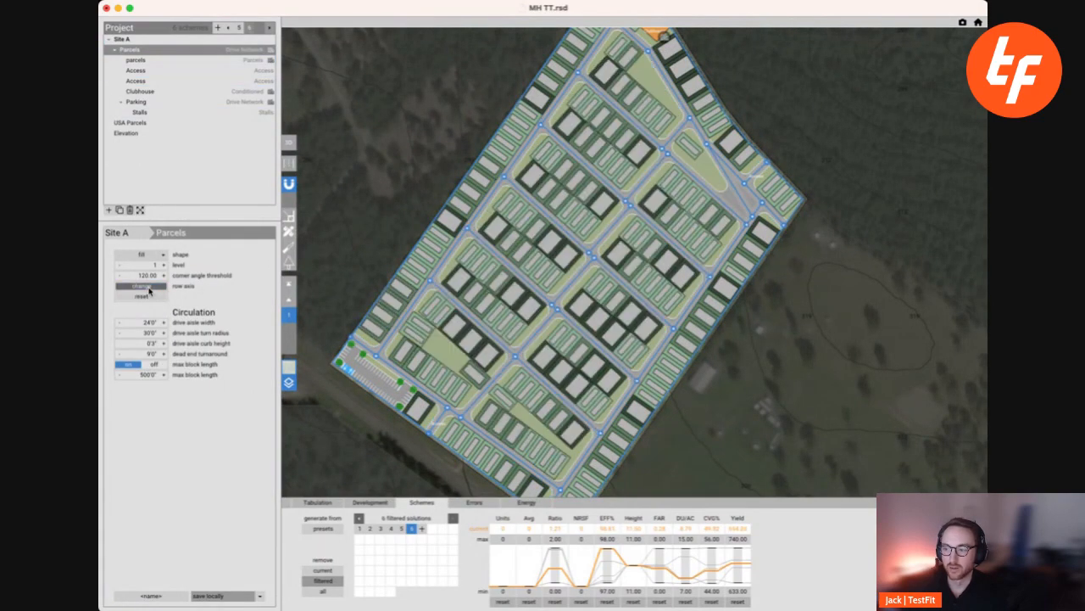
click(401, 528)
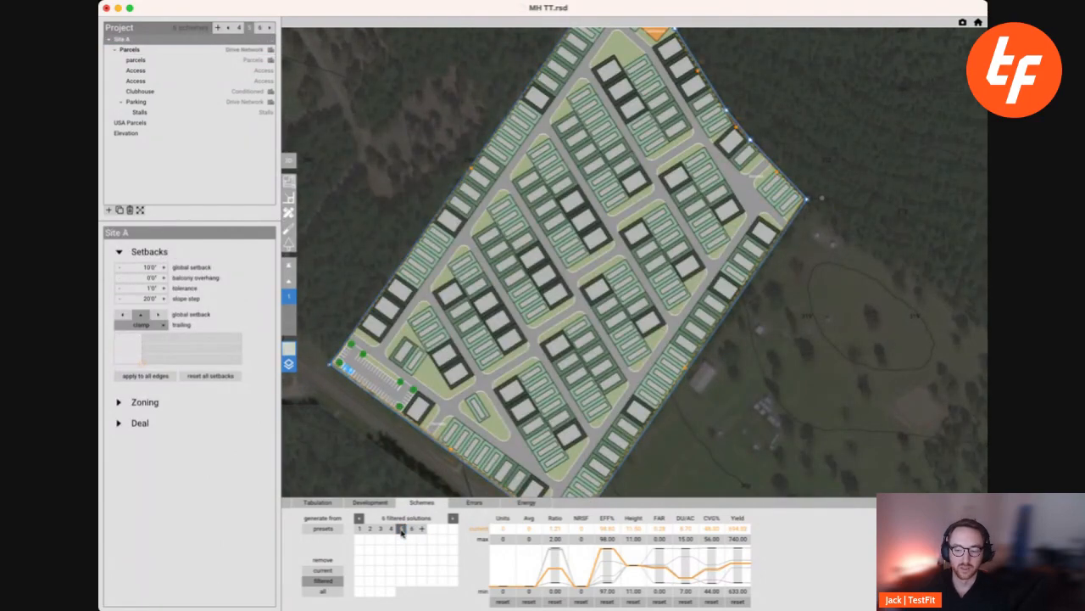
click(411, 528)
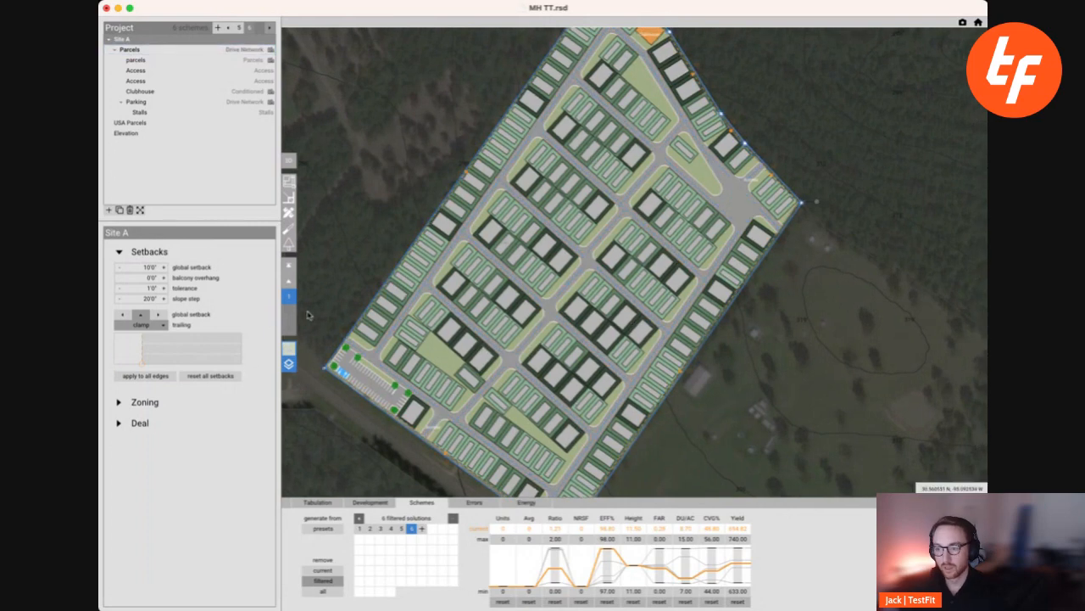
- Switch the parcels' footprint type to Static and open the individual parcel settings for editing
click(157, 60)
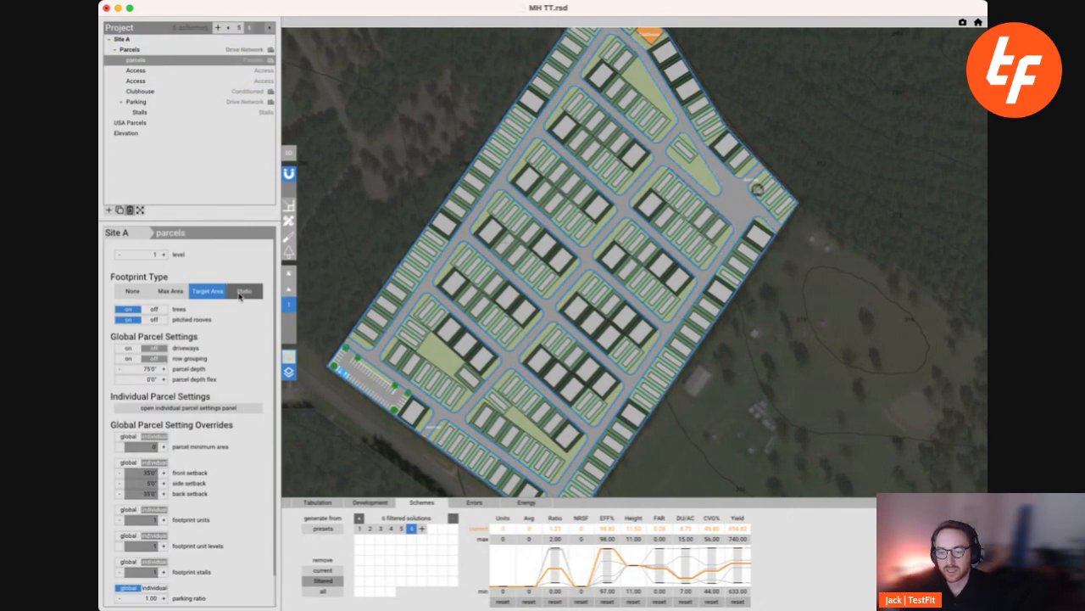
click(244, 292)
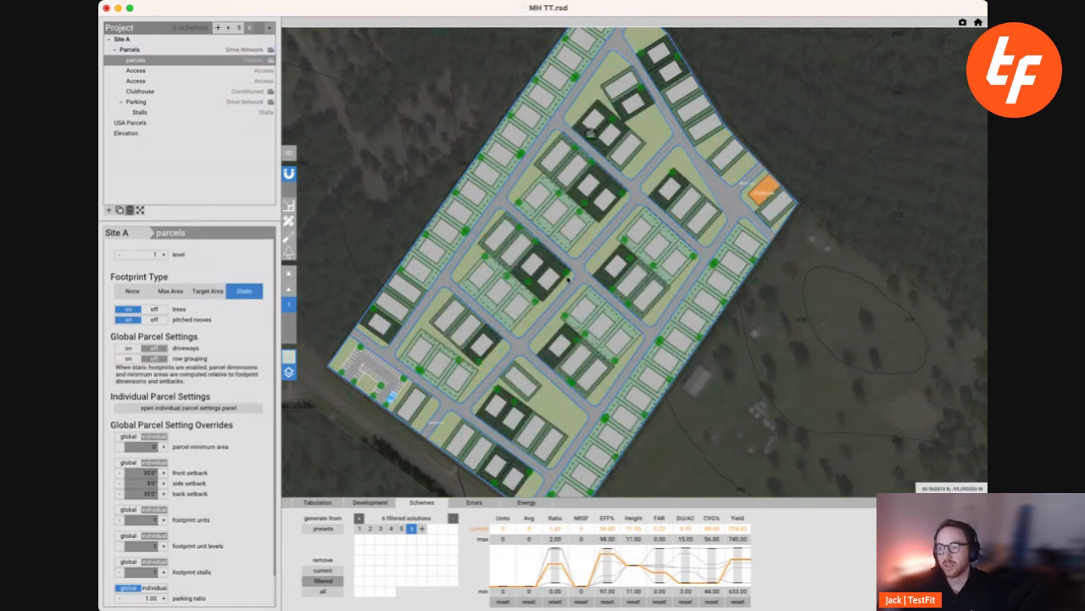
click(204, 414)
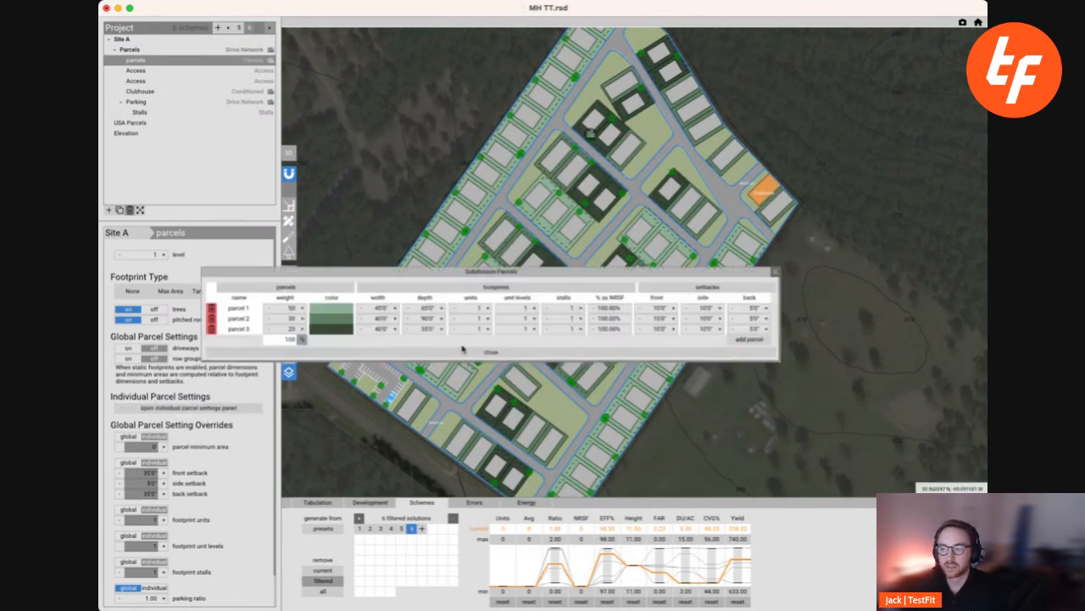
drag(429, 276, 536, 283)
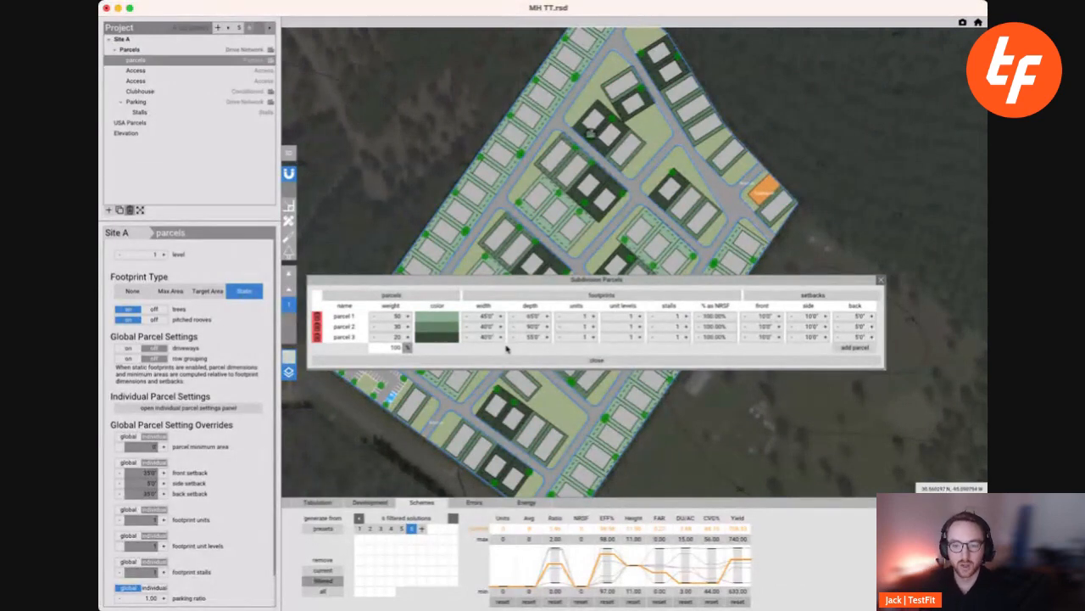
- Set parcel 1's footprint to 15' wide and 60' deep
click(485, 316)
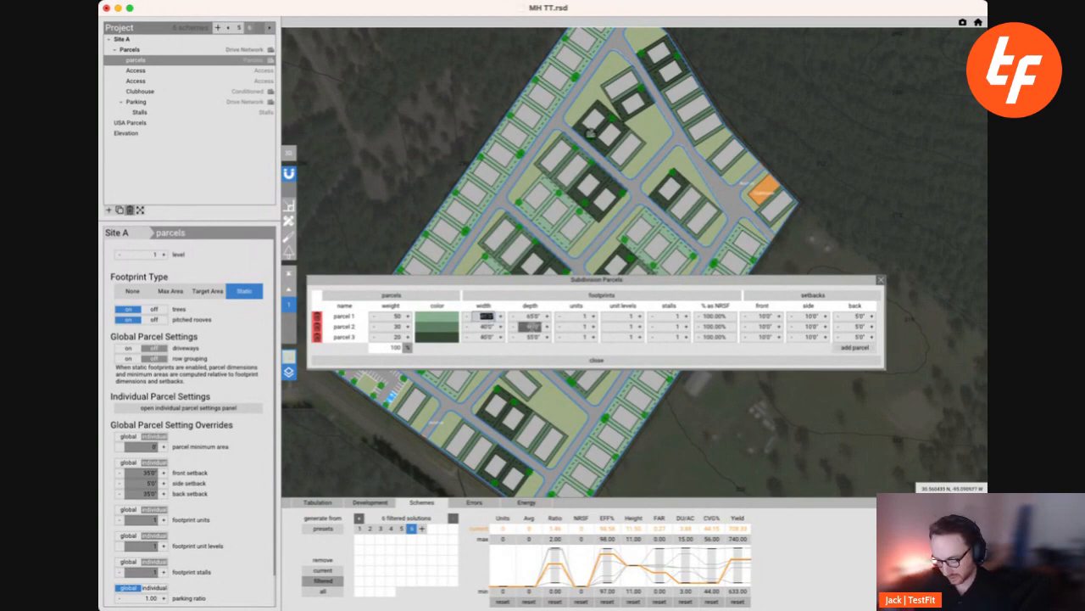
text(15)
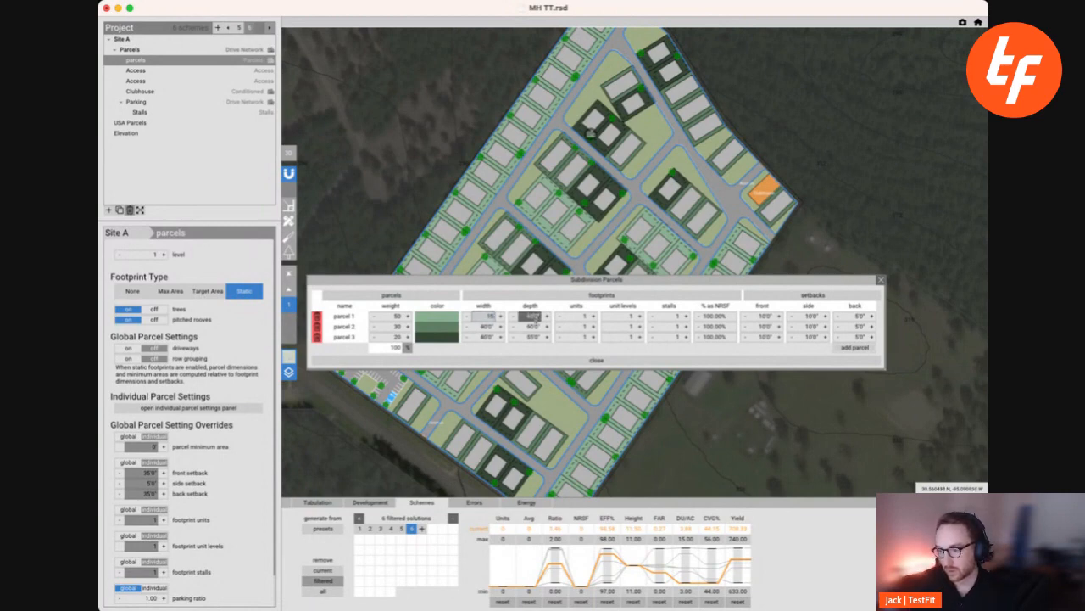
click(534, 315)
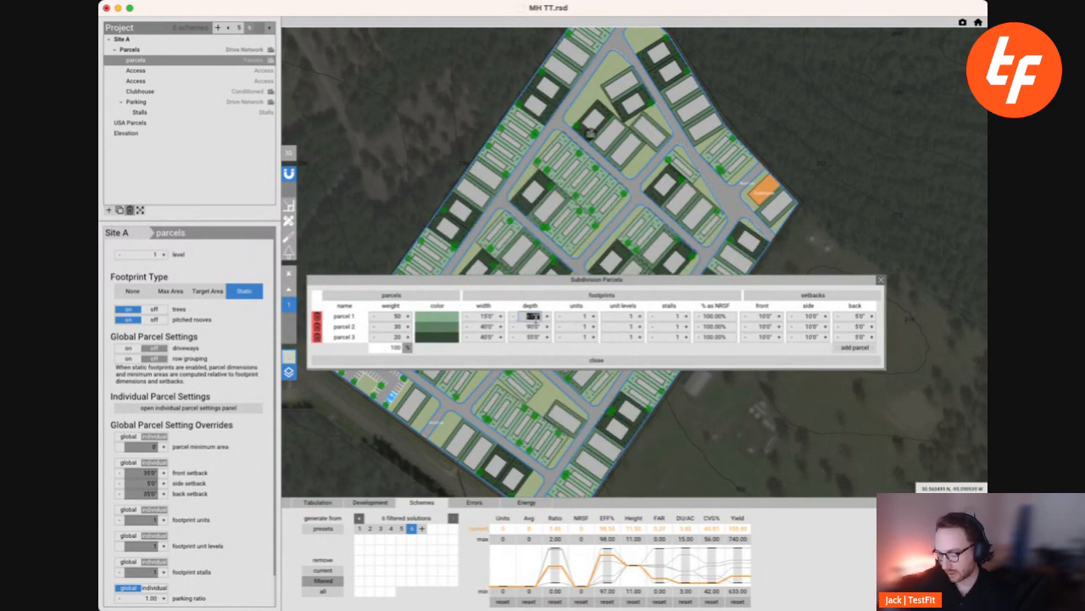
- Set parcel 2's footprint to 25' wide and 60' deep
click(486, 326)
text(3)
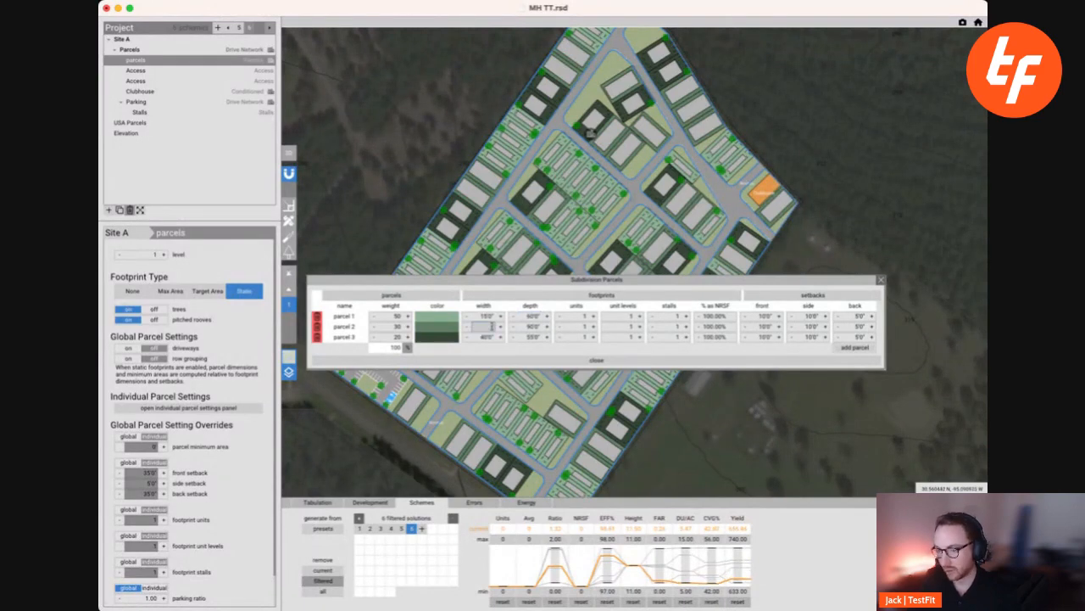
text(5)
click(532, 326)
text(60)
click(485, 326)
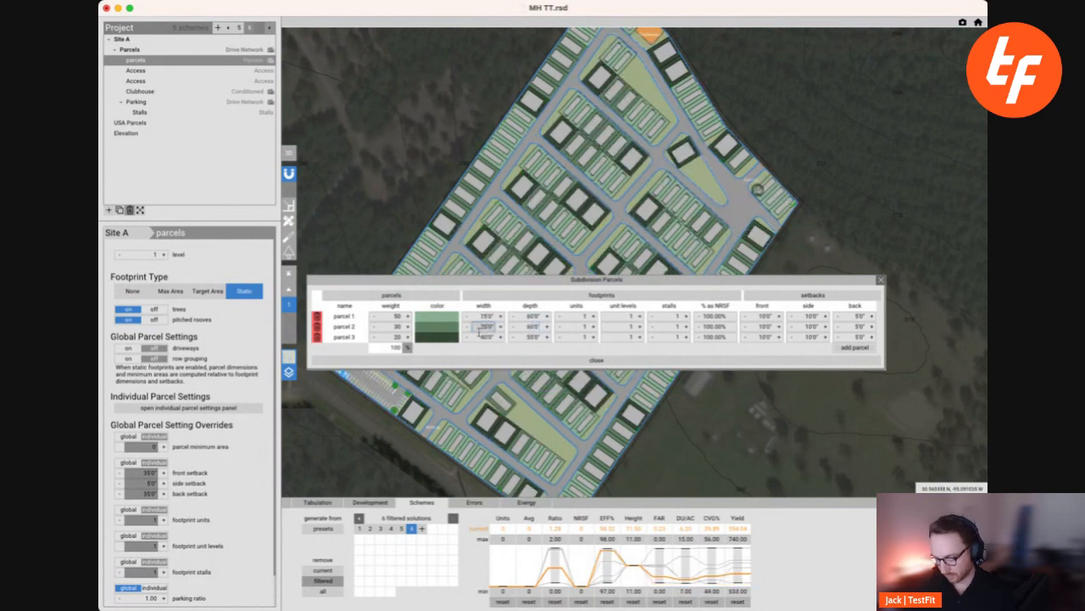
- Set parcel 3's footprint depth to 60' and close the individual parcel settings
click(483, 336)
click(530, 337)
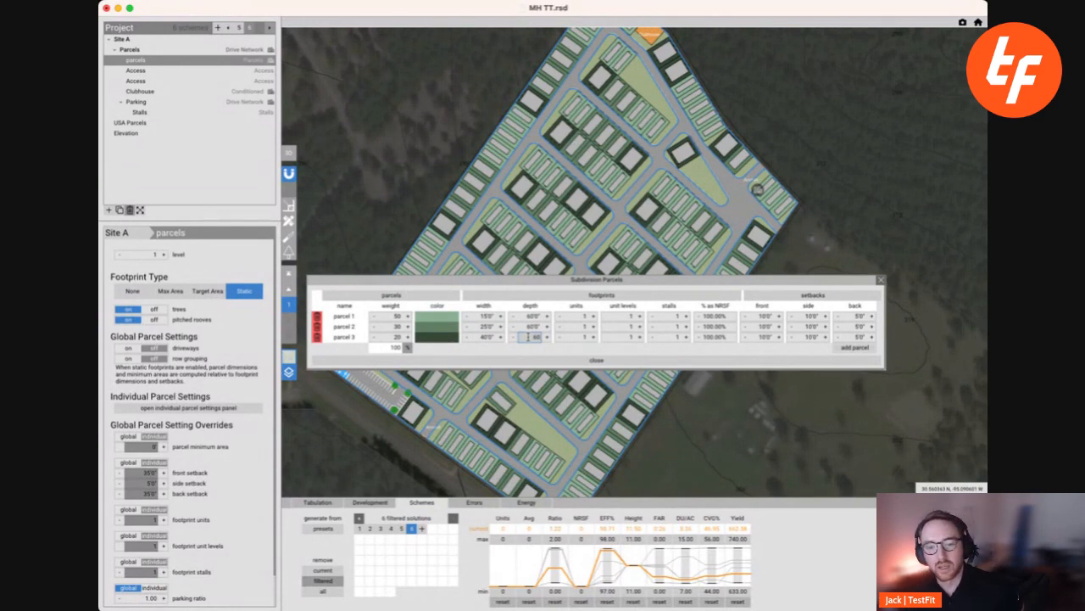
key(Return)
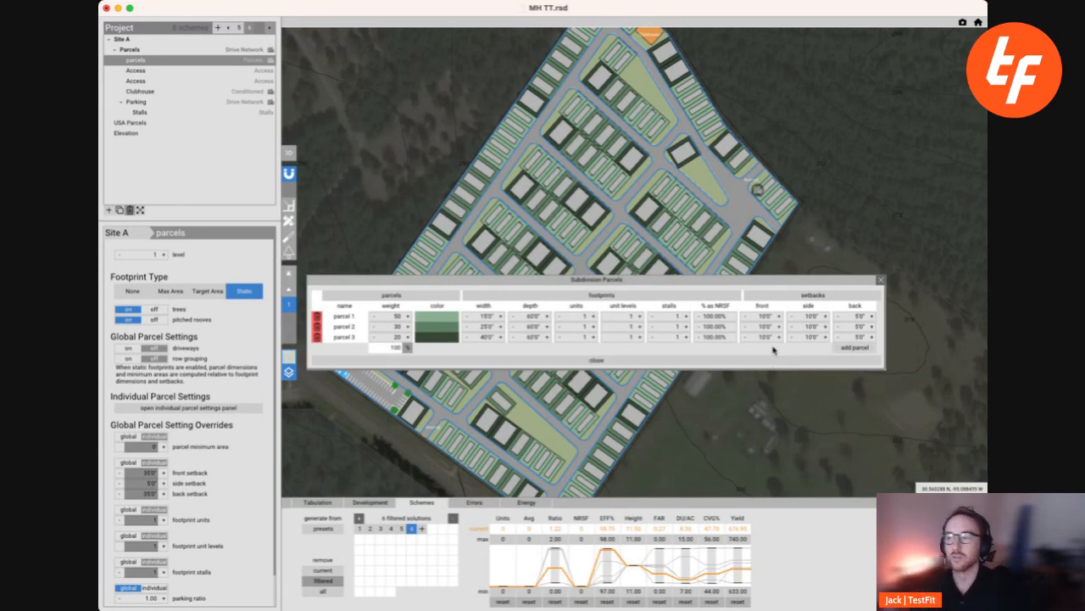
click(879, 280)
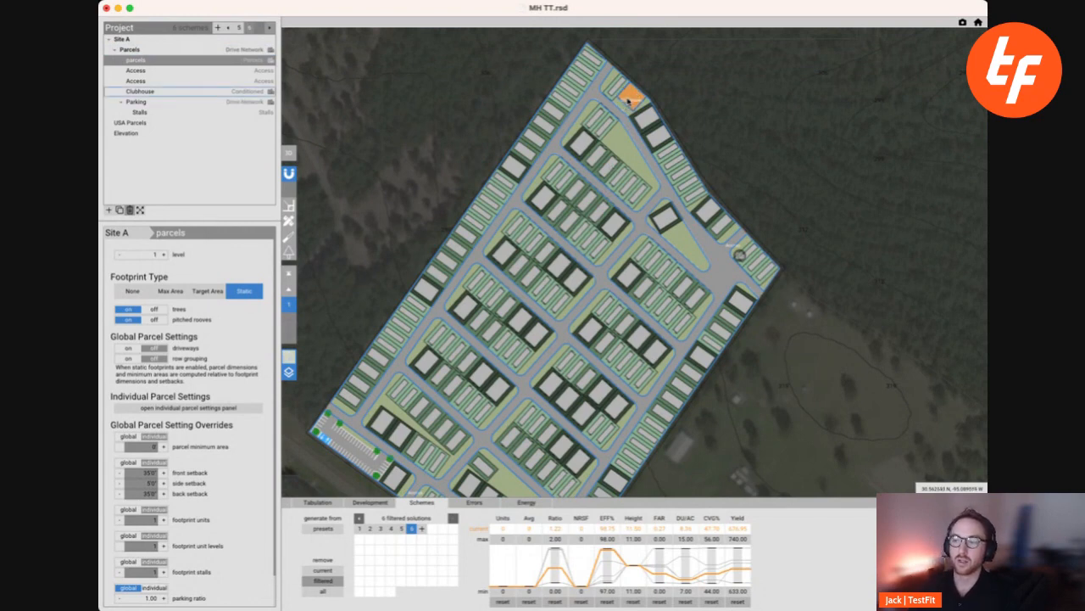
- Move the clubhouse from the northern tip to the interior block beside the southwest parking lot and check the tabulation
drag(627, 101, 378, 437)
middle_drag(466, 428, 504, 324)
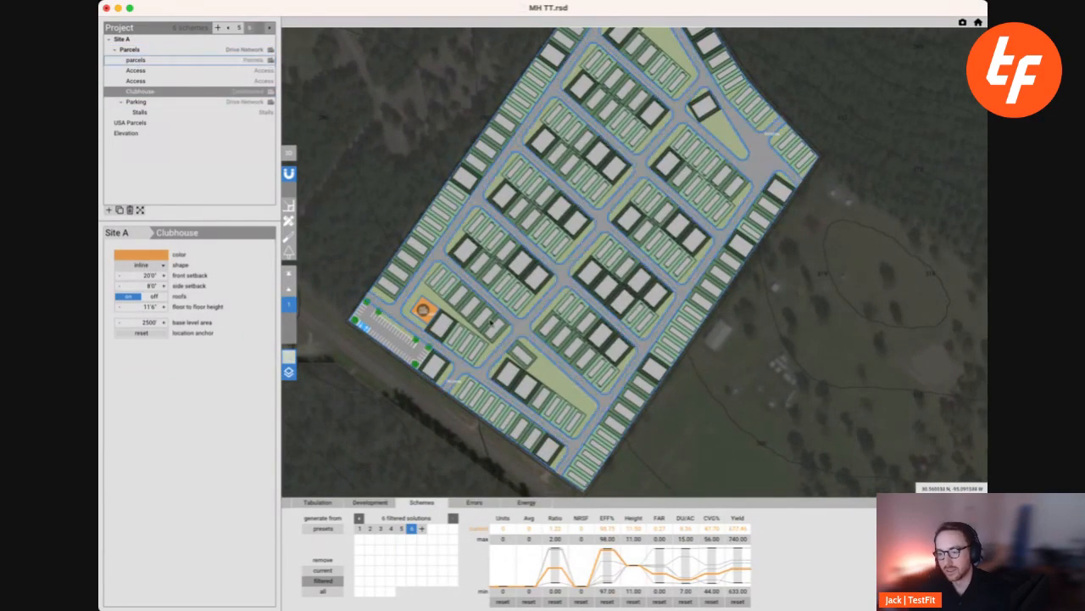
click(318, 502)
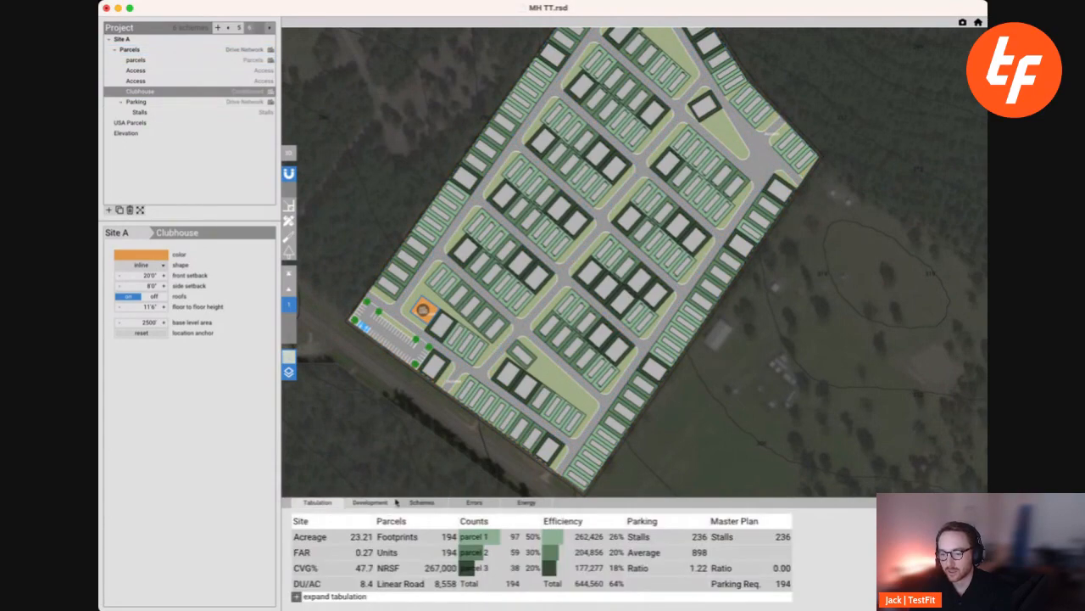
middle_drag(644, 245, 604, 298)
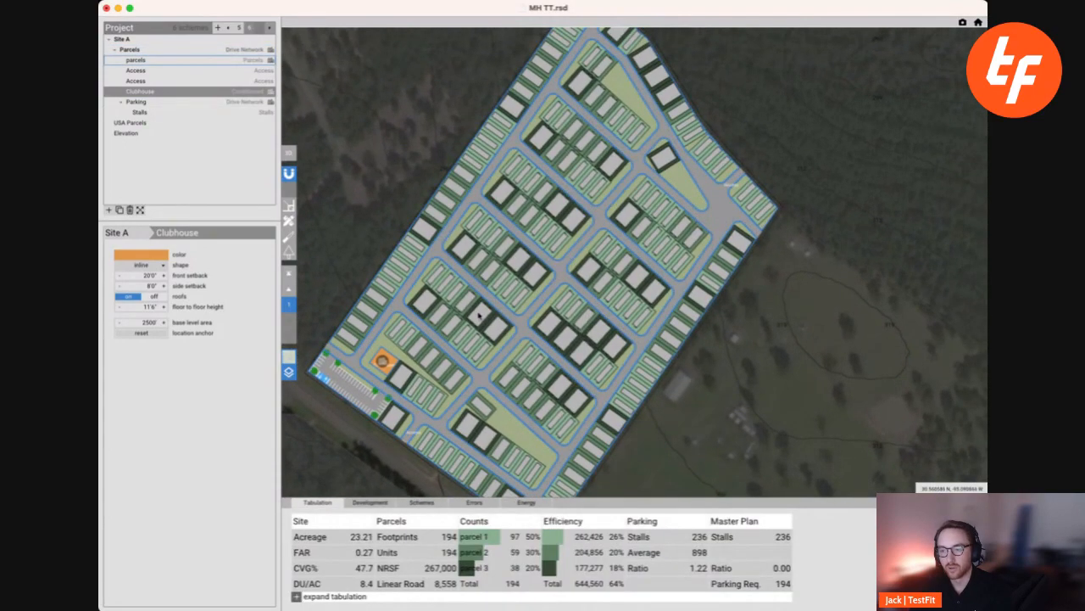
- Change the Parcels drive network's row axis so the interior rows run parallel to the site's long sides
click(131, 50)
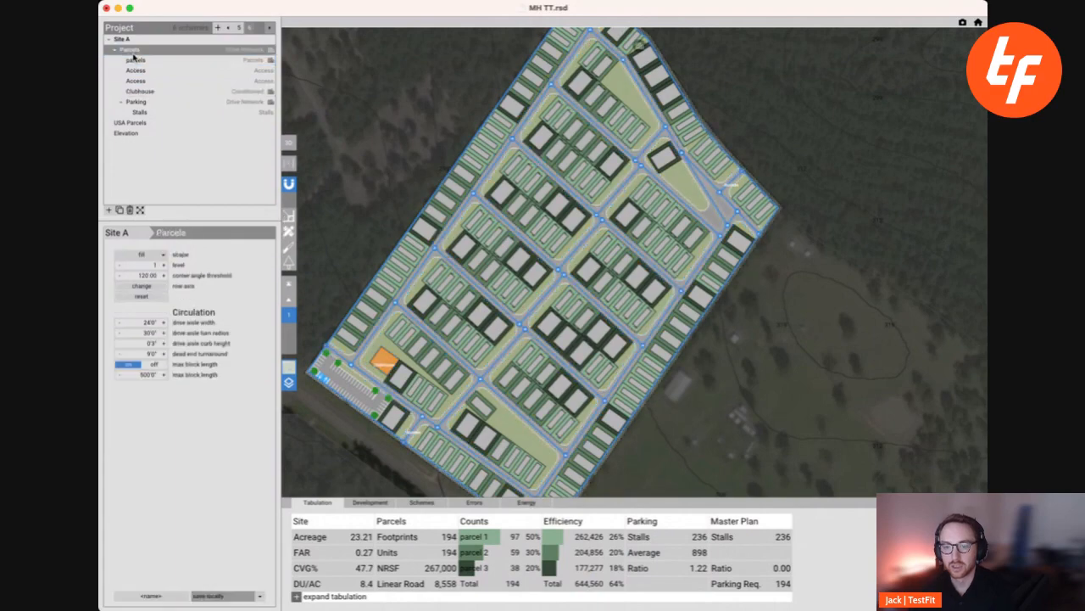
click(146, 287)
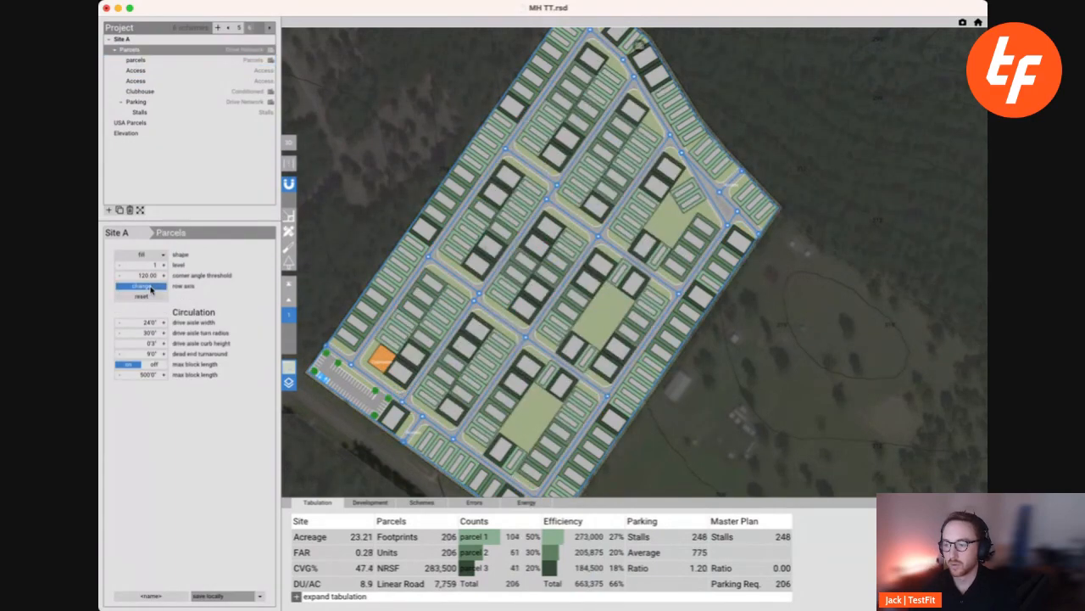
- Change the row axis so the interior rows run across the site, and shift the southwest access southeast along the road edge
click(149, 289)
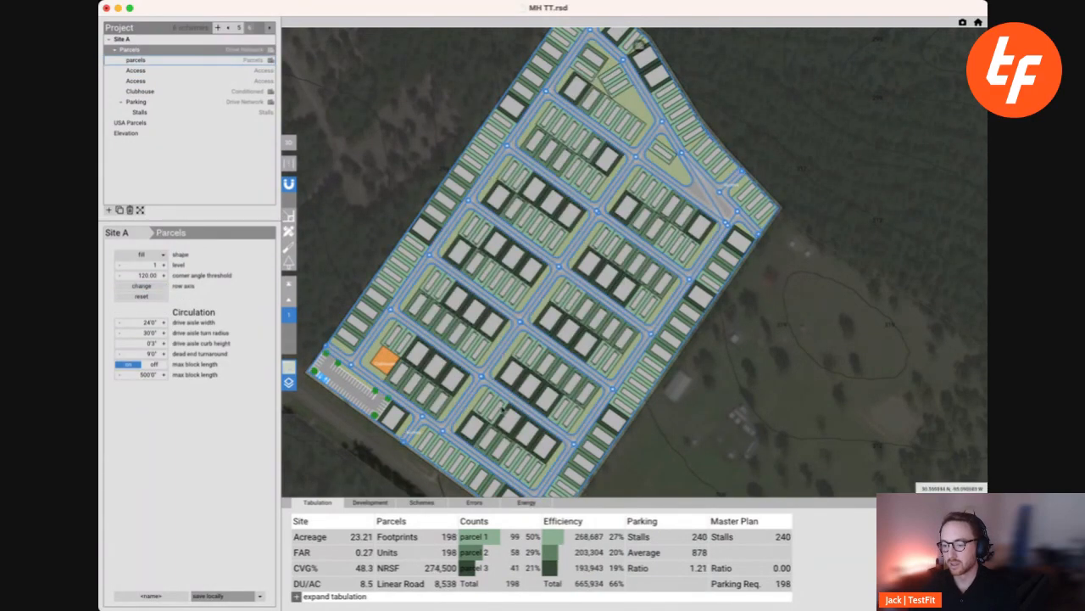
scroll(500, 406, up, 5)
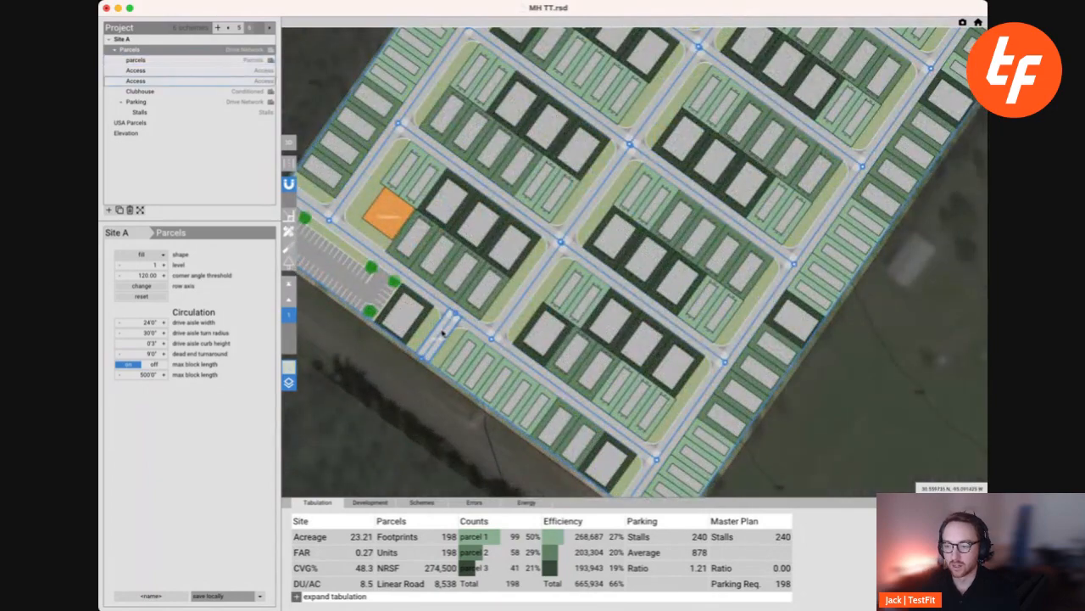
click(442, 333)
drag(444, 335, 479, 360)
scroll(569, 294, down, 5)
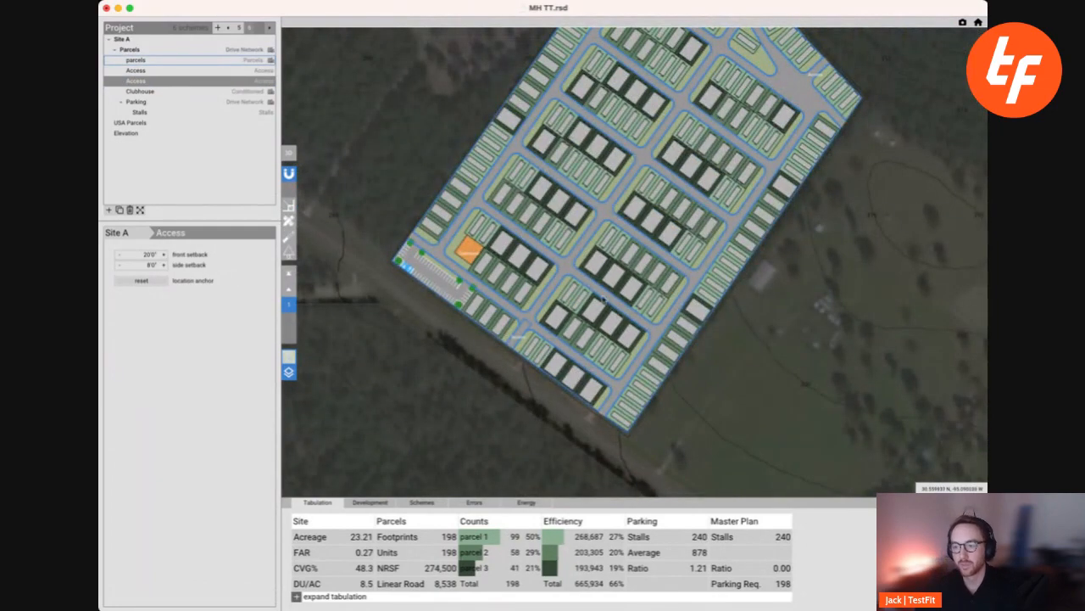
drag(668, 225, 553, 344)
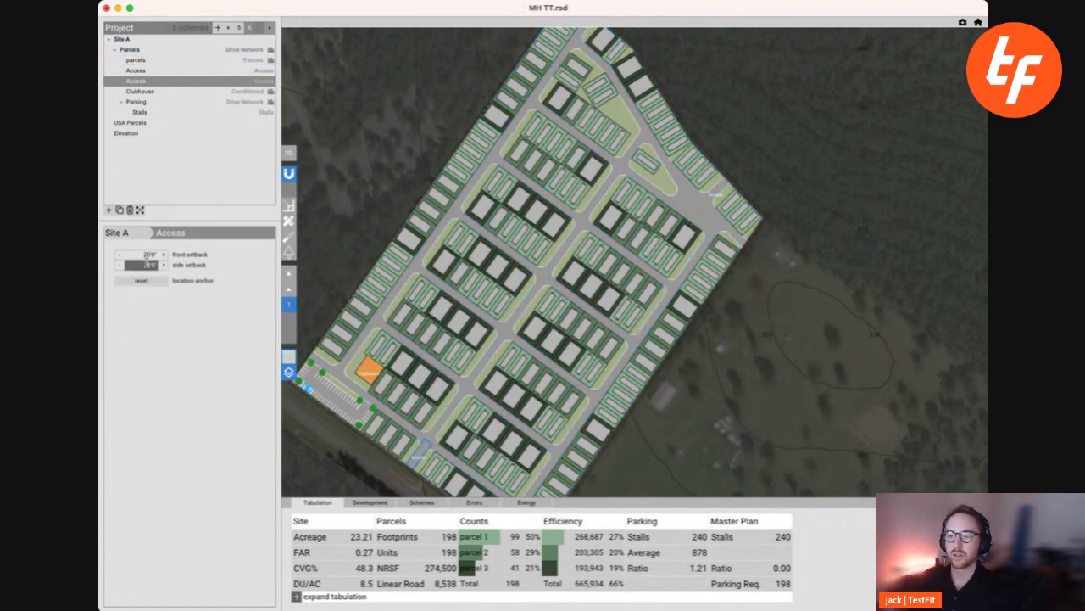
- Add a pond to Site A
click(125, 39)
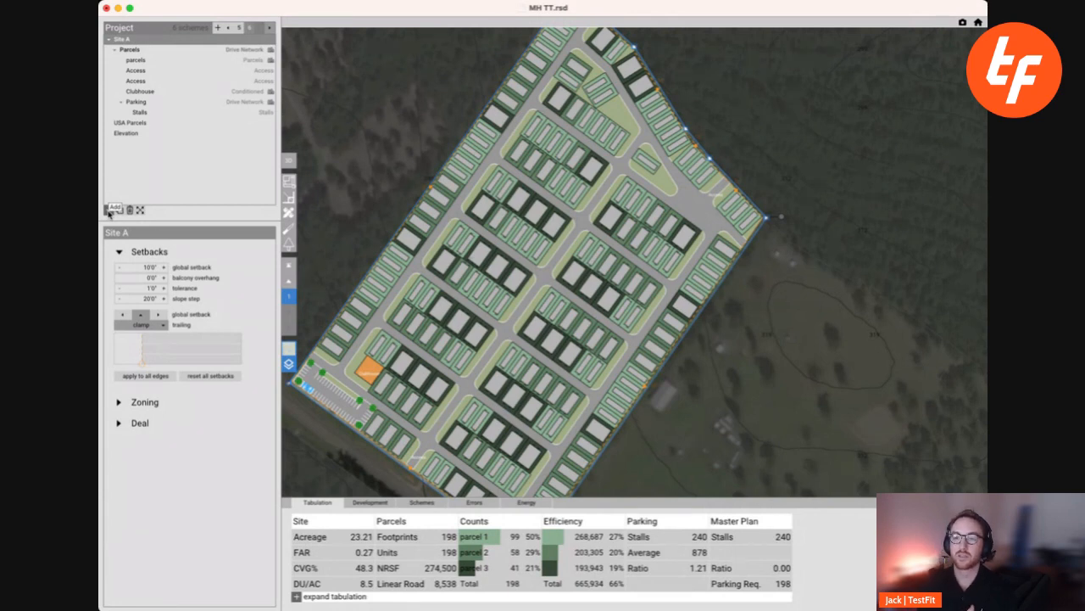
click(108, 211)
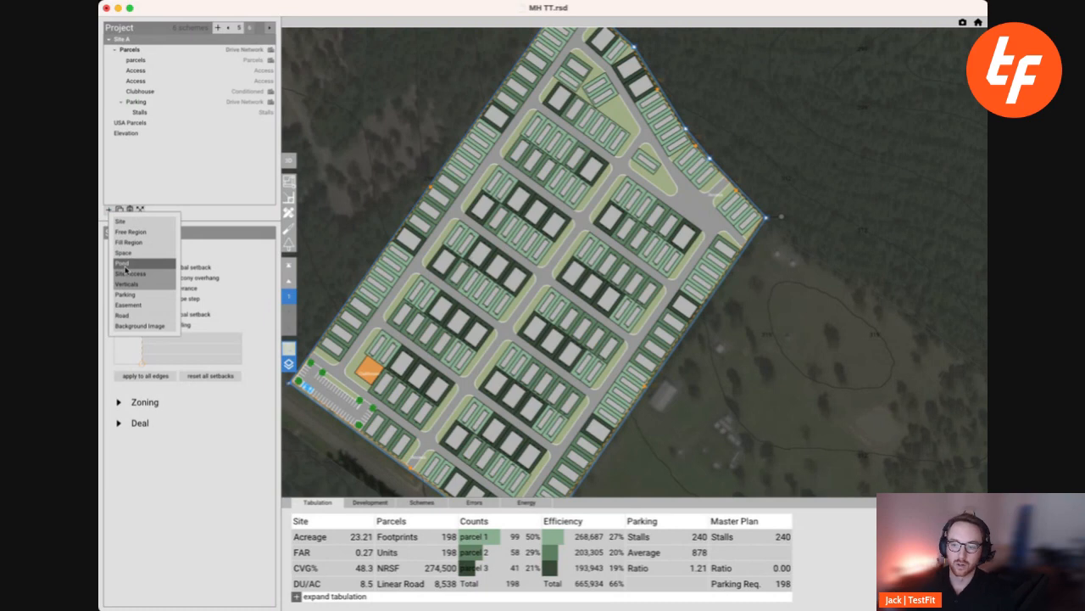
click(124, 265)
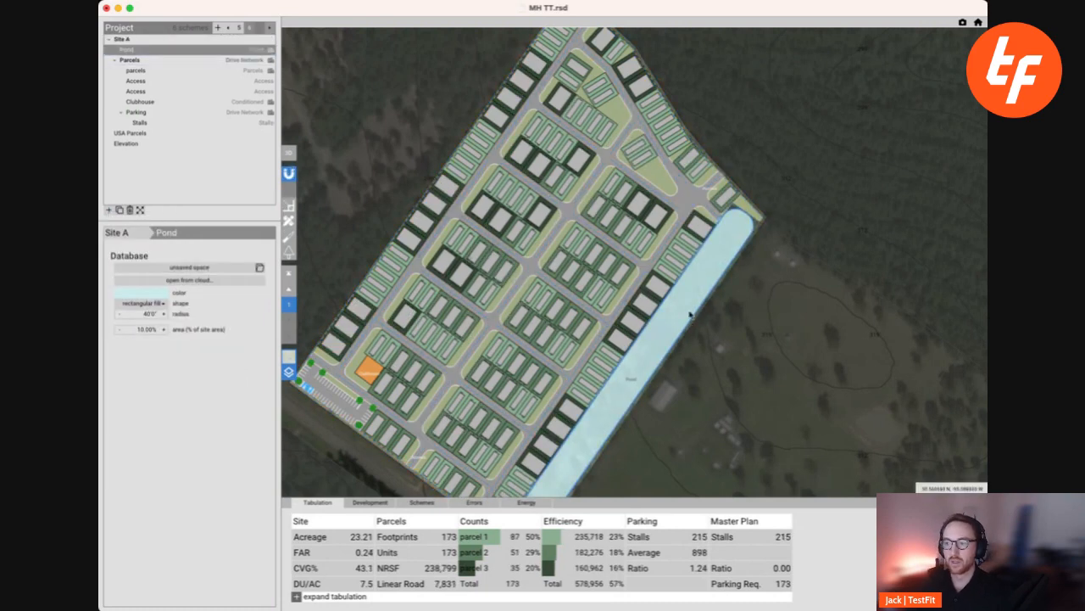
middle_drag(690, 313, 660, 244)
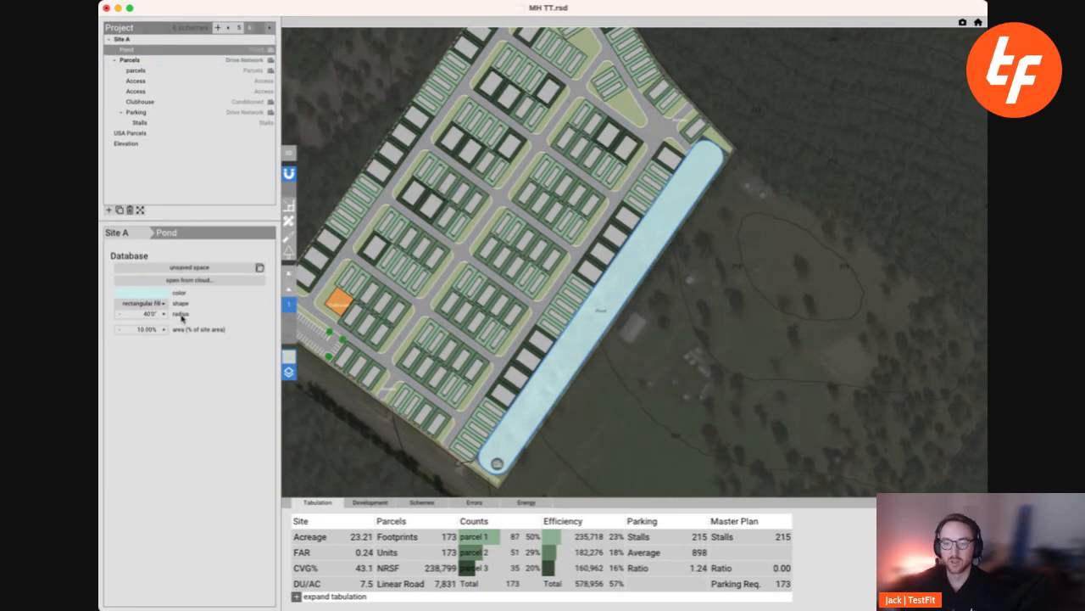
- Check the pond's shape options and set its area to 5% of the site area
click(161, 303)
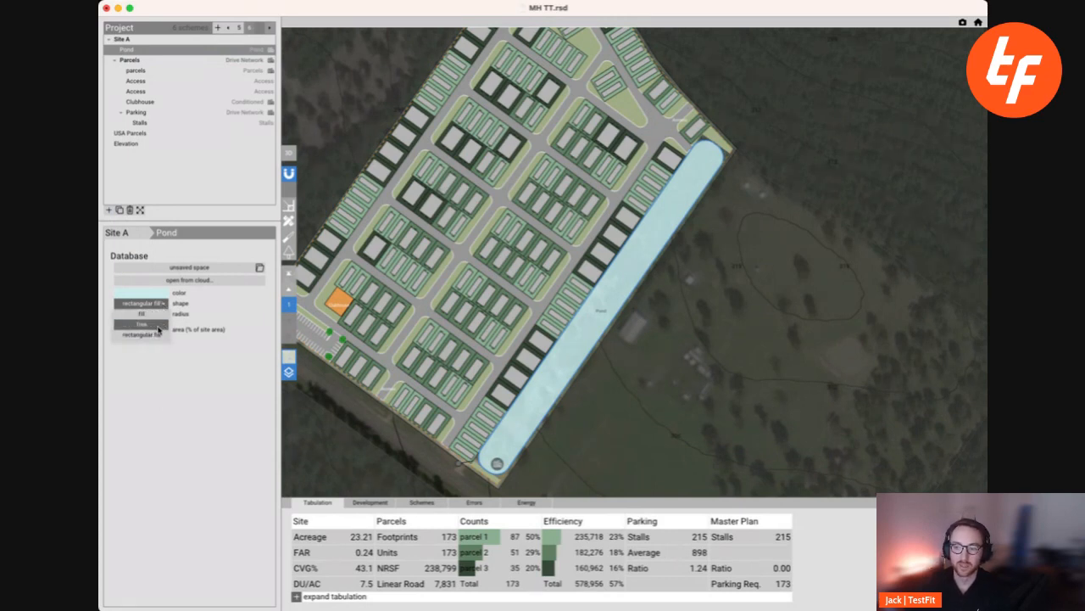
click(173, 404)
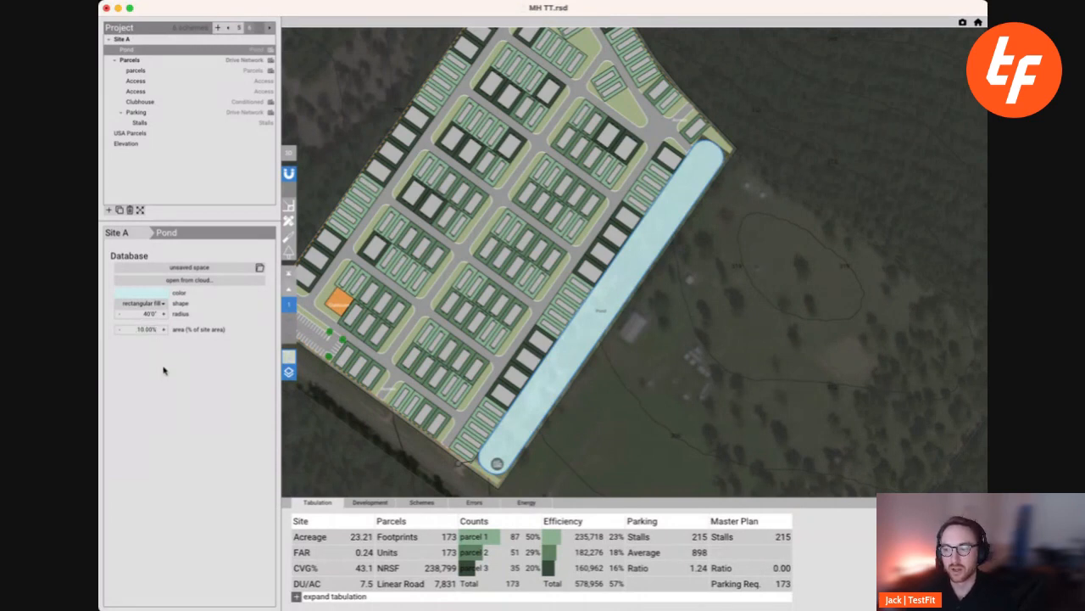
click(144, 329)
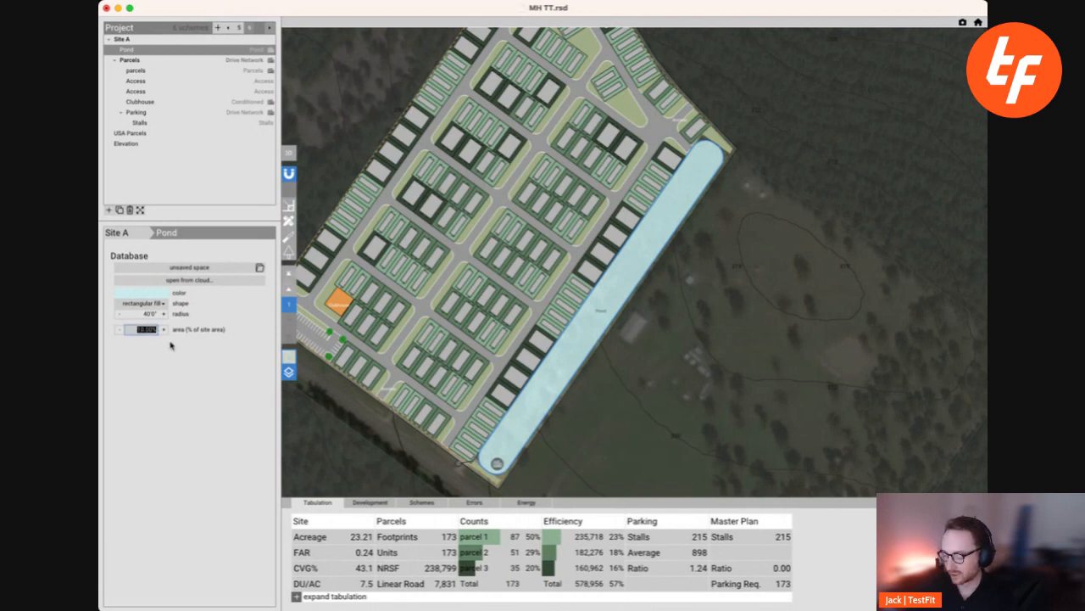
text(5)
key(Return)
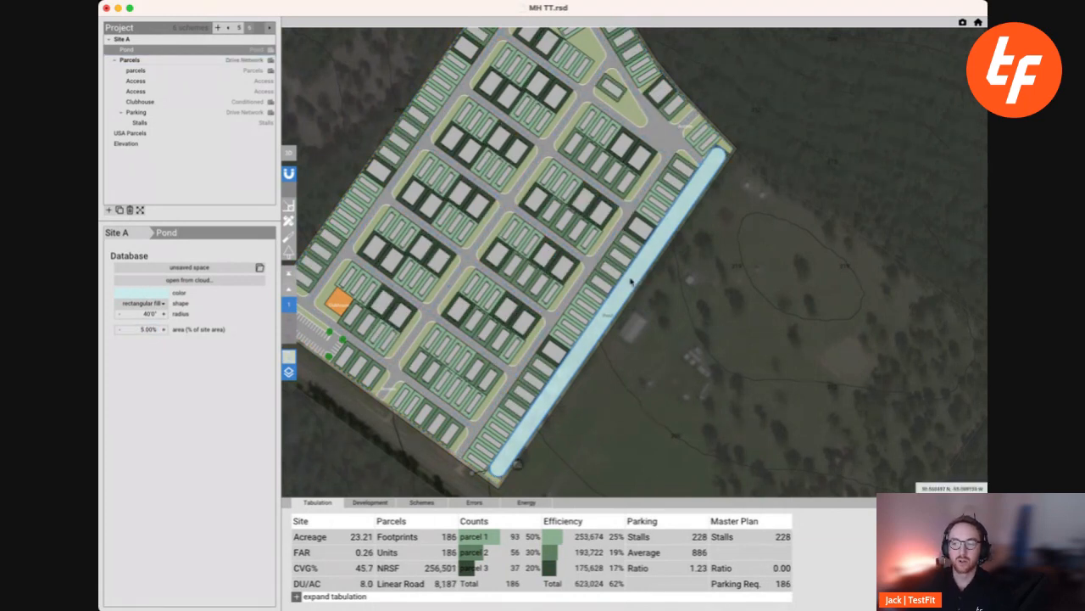
- Move the pond from the southeast edge to the site's western corner beside the parking lot and check the layout and tabulation
middle_drag(643, 338, 739, 350)
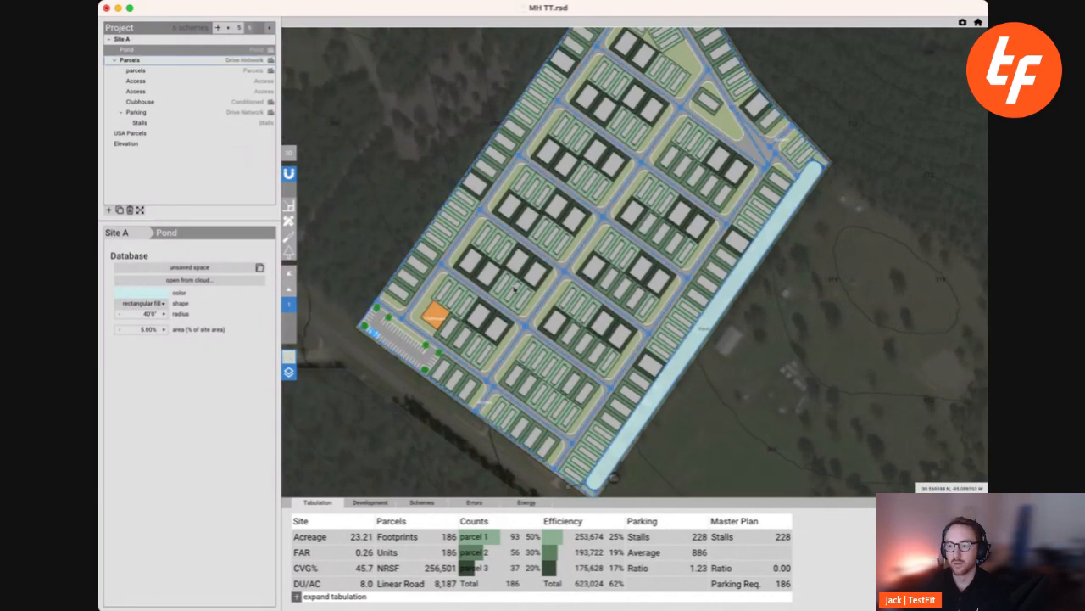
scroll(517, 289, down, 5)
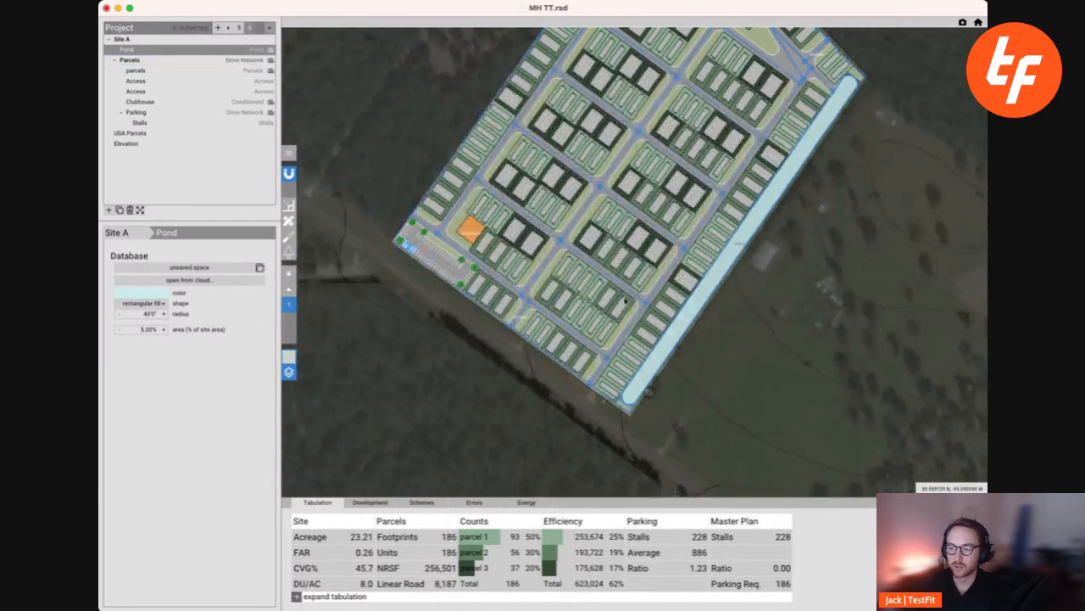
scroll(565, 275, up, 5)
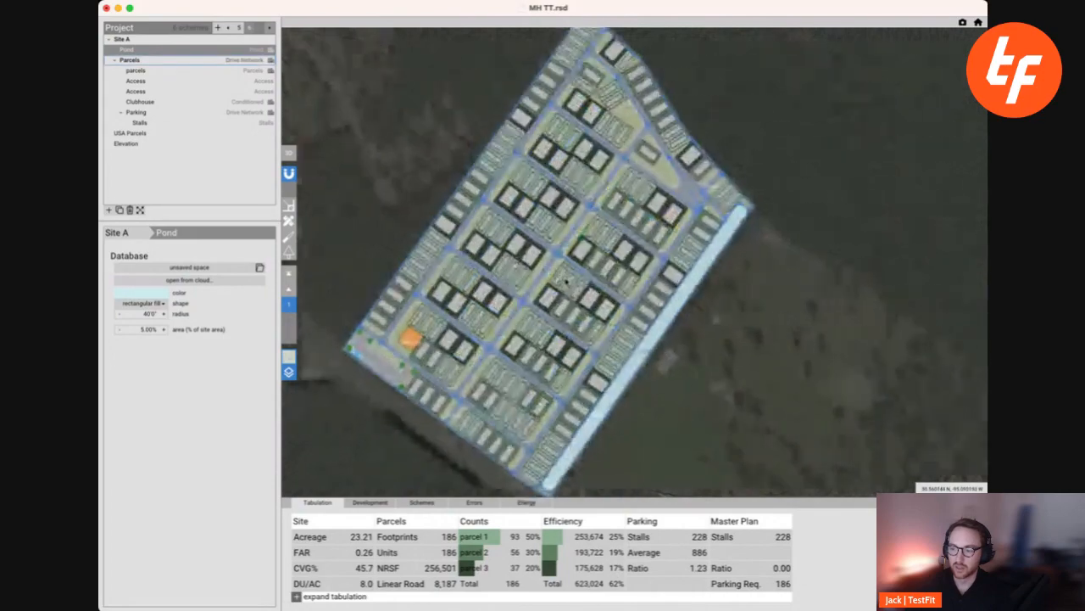
drag(653, 343, 428, 242)
drag(525, 106, 400, 344)
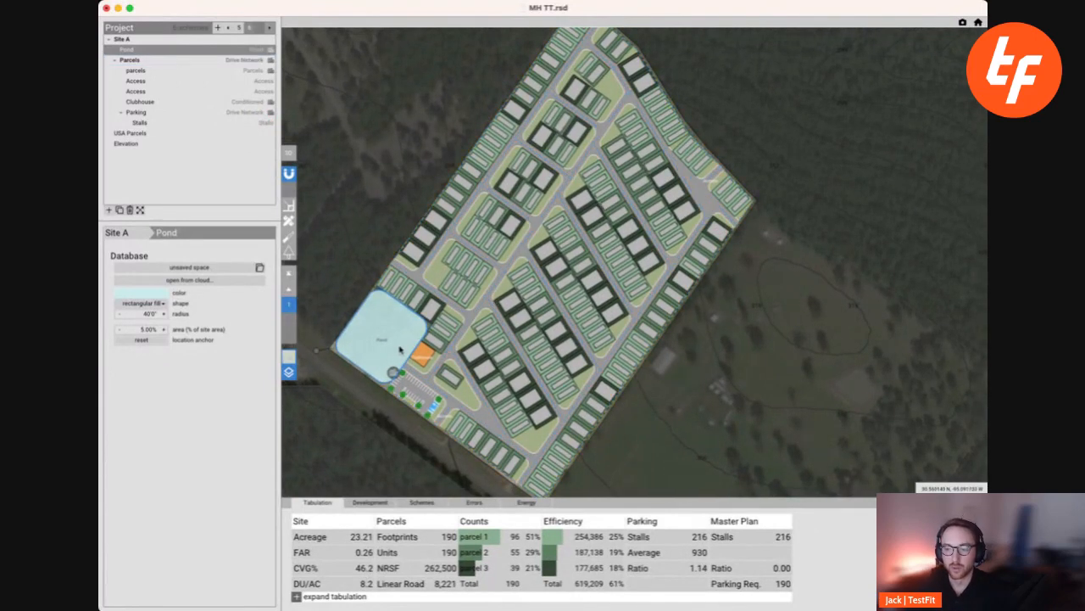
middle_drag(384, 328, 422, 386)
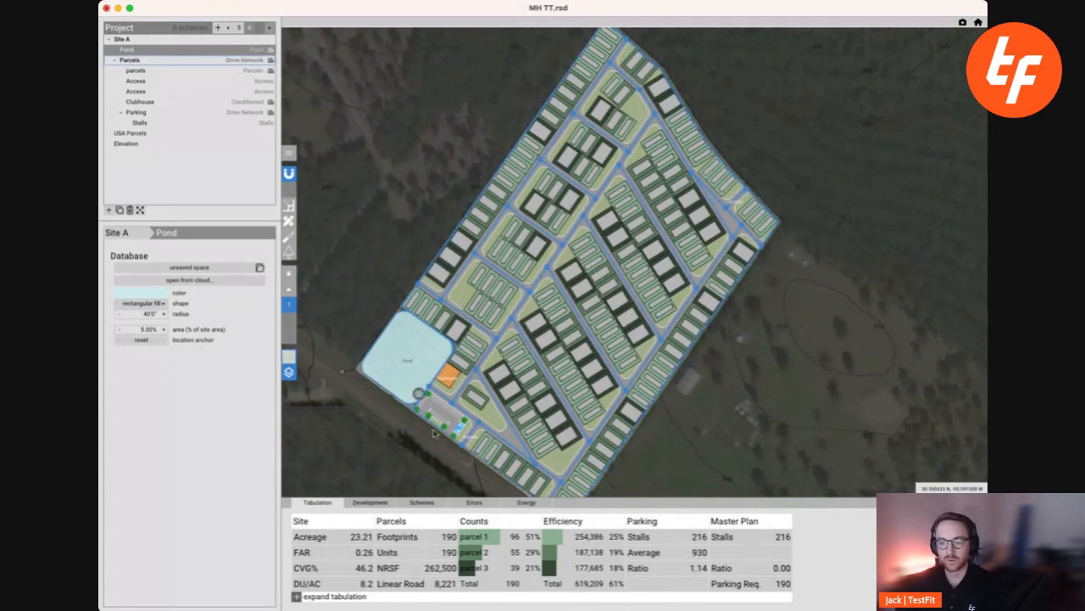
scroll(424, 374, up, 3)
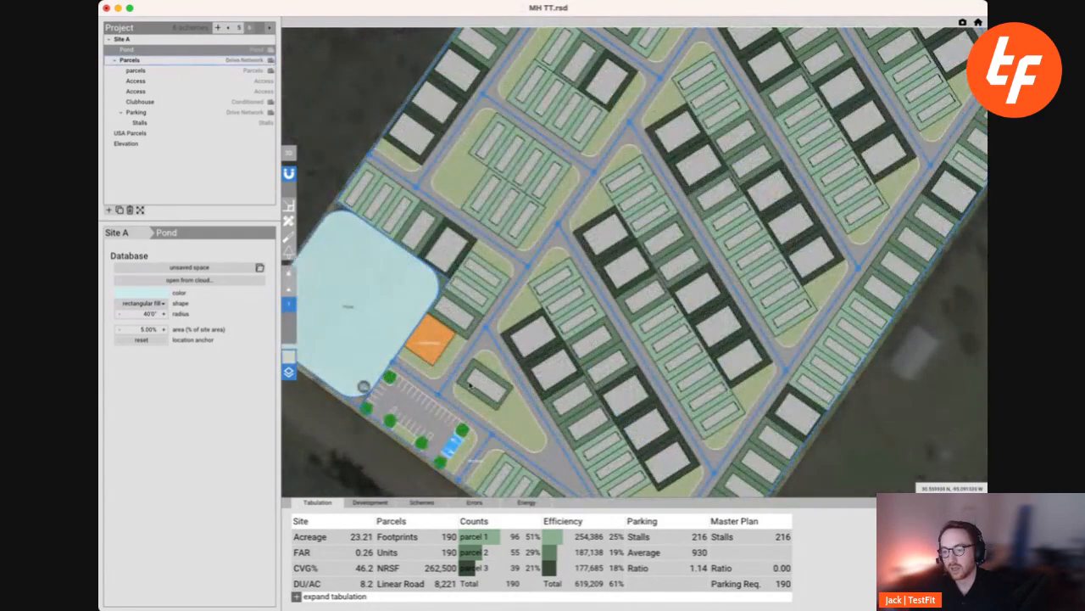
scroll(428, 358, down, 3)
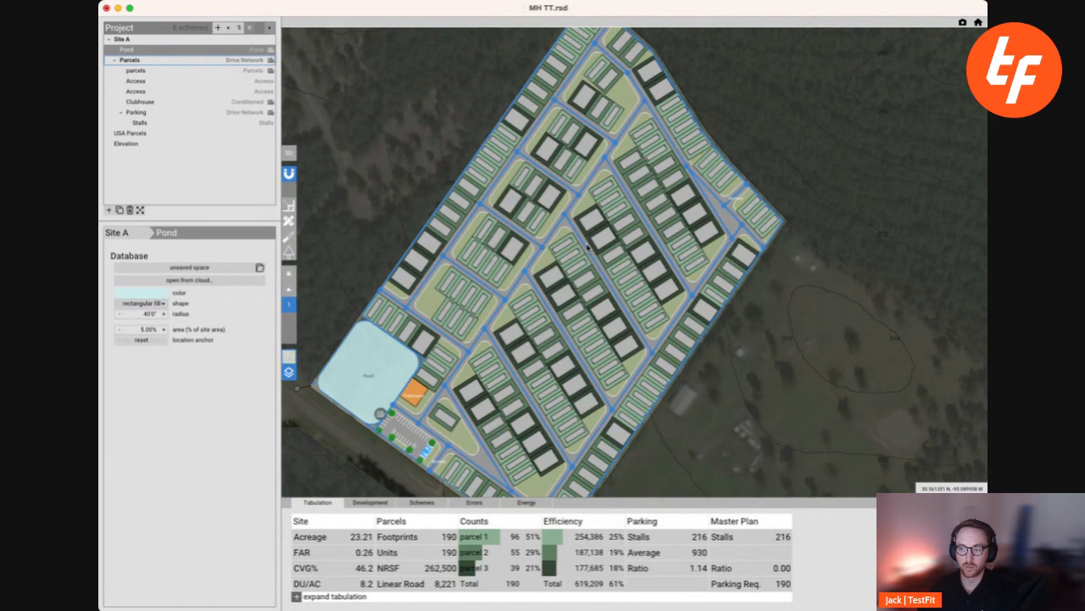
scroll(568, 287, down, 5)
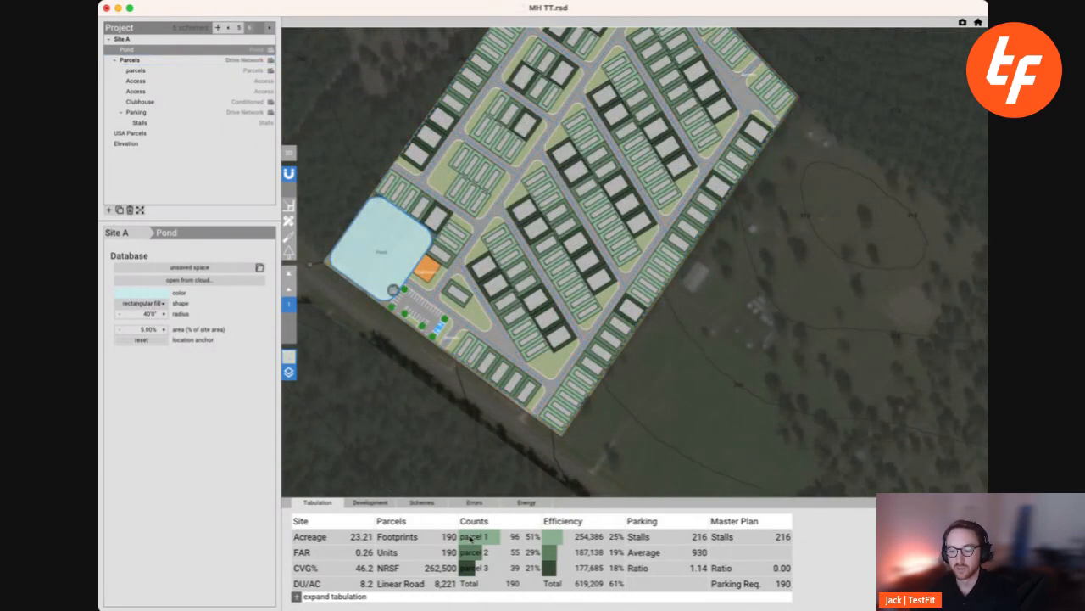
middle_drag(514, 293, 491, 374)
- Cycle the Parcels row axis until the northwest rows follow the long side and the remaining interior rows run diagonally
click(169, 61)
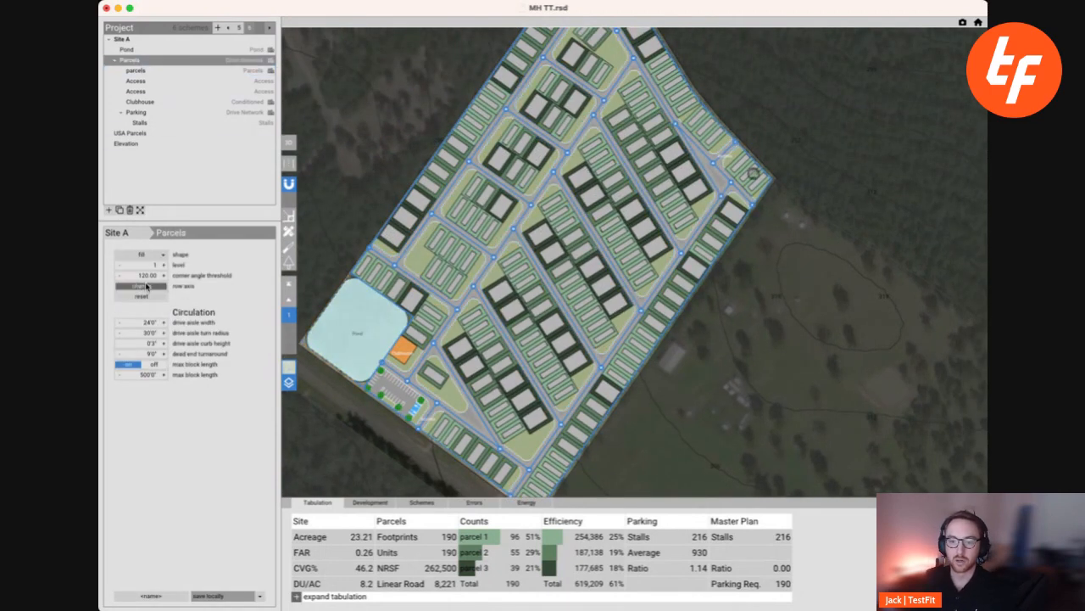
click(143, 285)
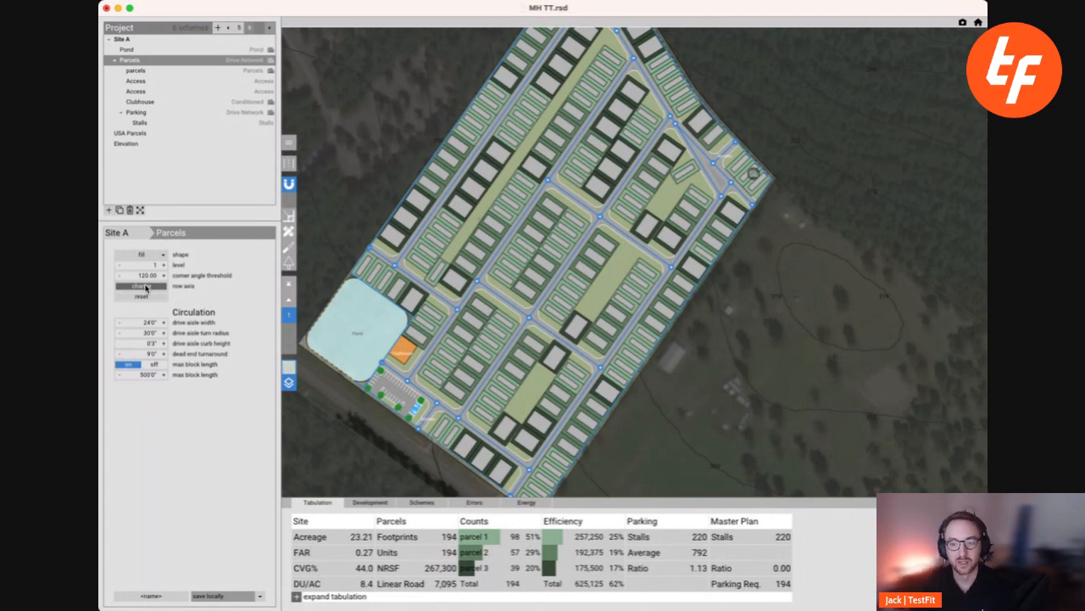
click(146, 287)
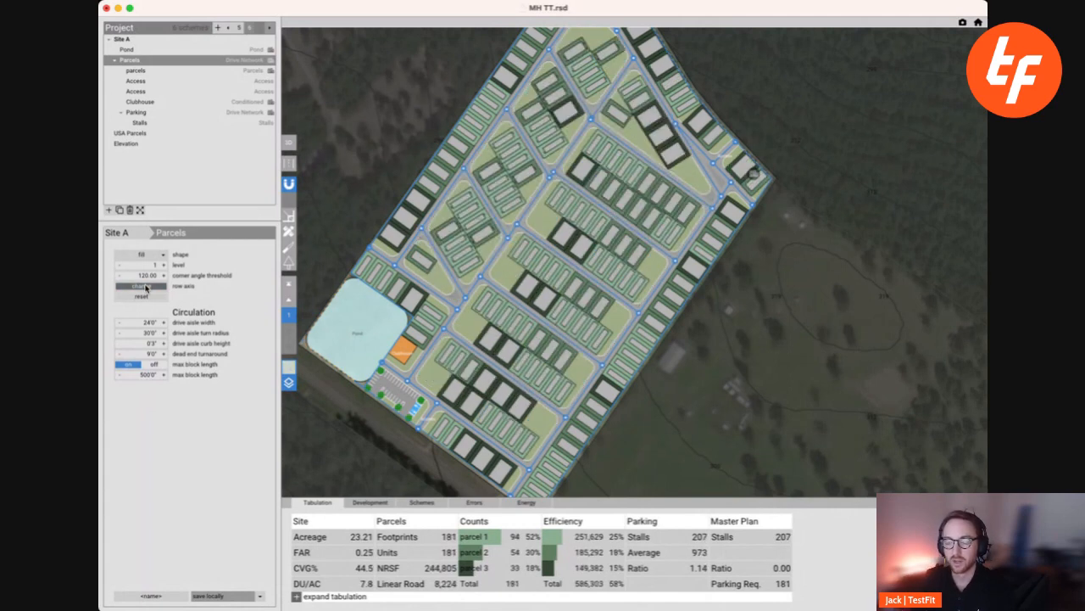
click(146, 287)
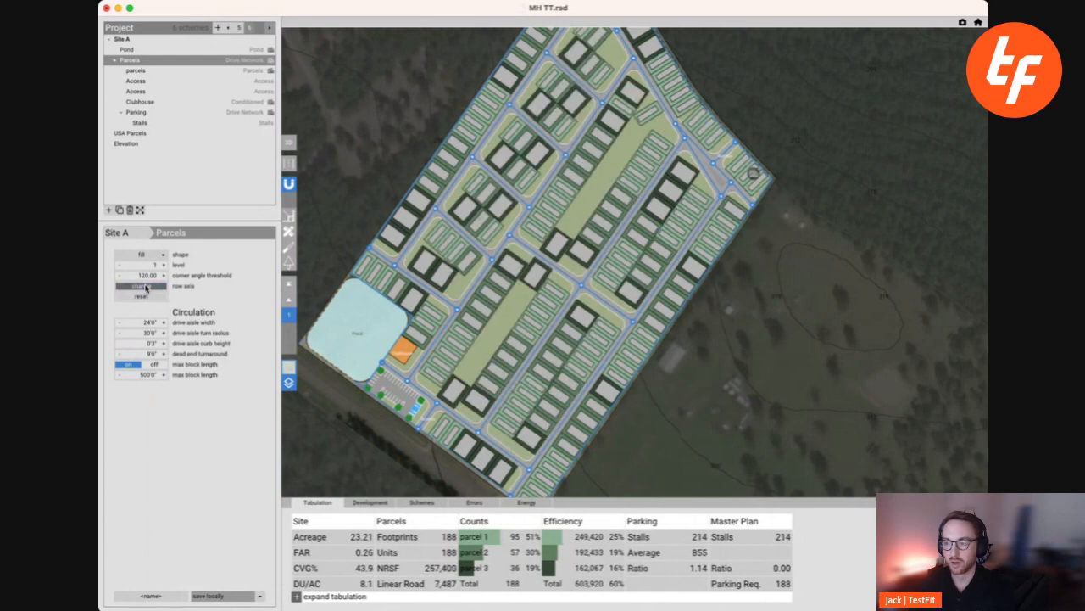
click(146, 287)
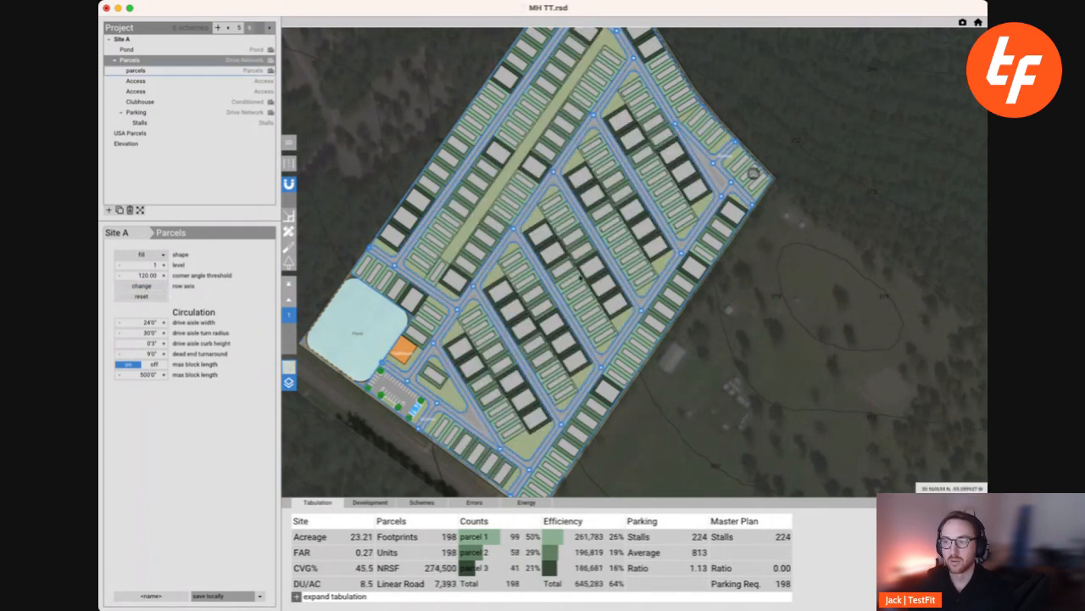
middle_drag(608, 196, 580, 299)
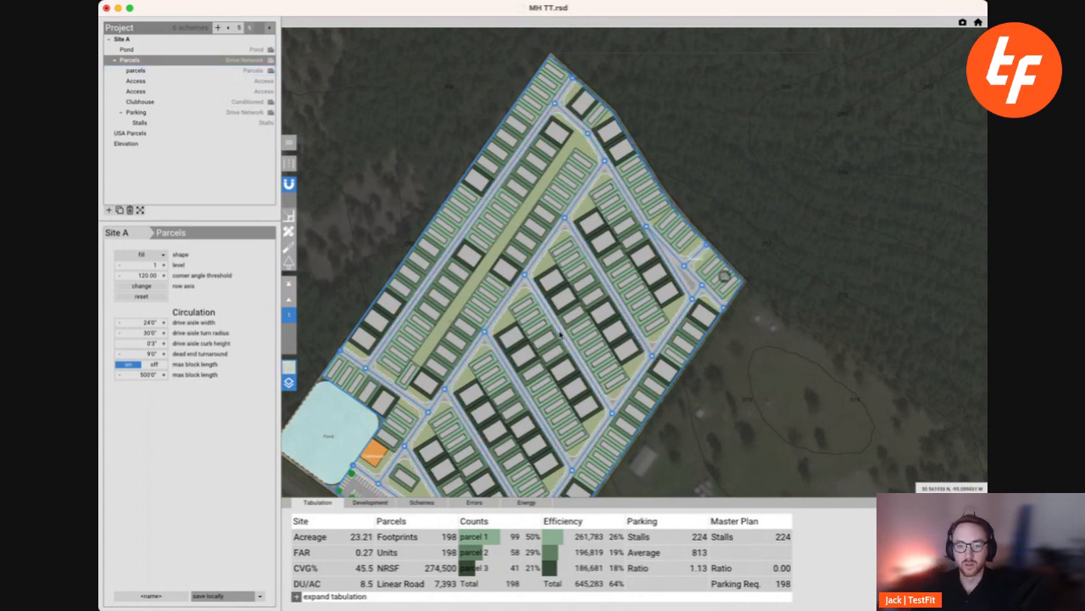
middle_drag(553, 351, 569, 309)
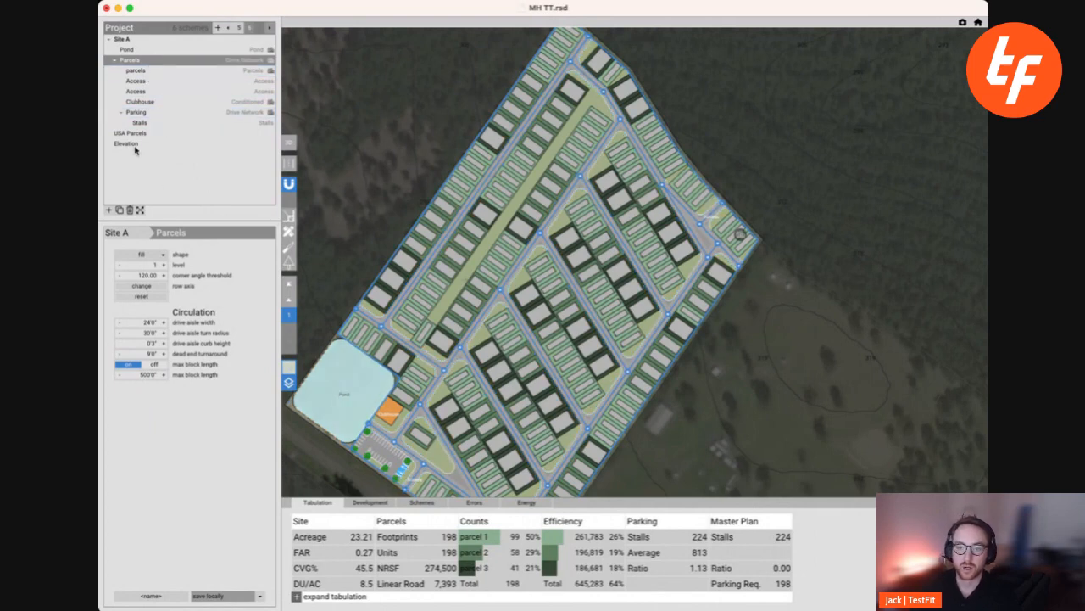
- Set the Parcels drive aisle width to 25' and the drive aisle turn radius to 25'
click(149, 343)
click(164, 323)
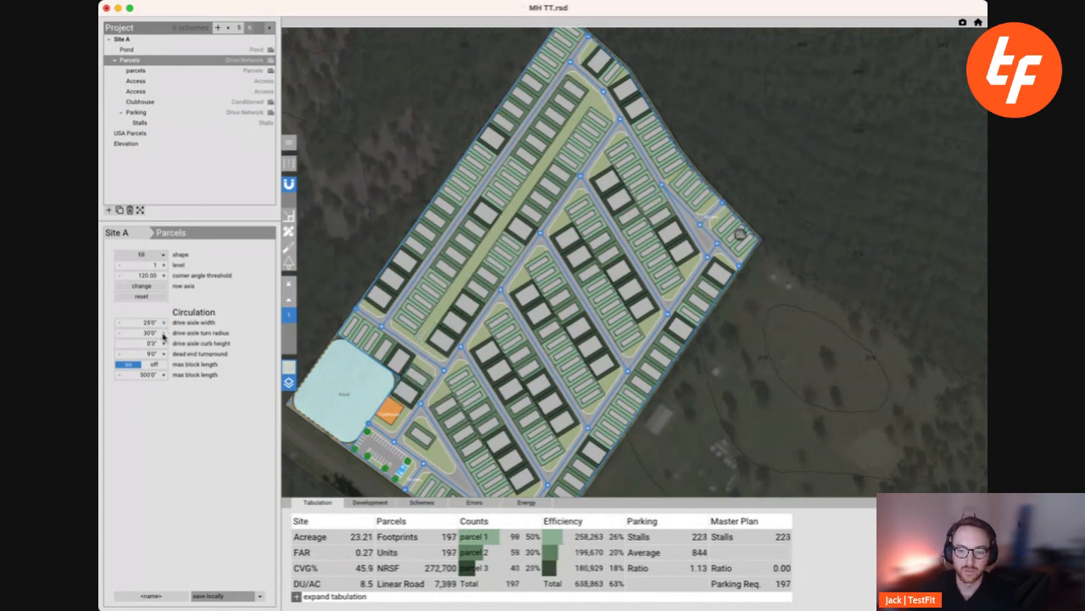
click(161, 333)
text(25)
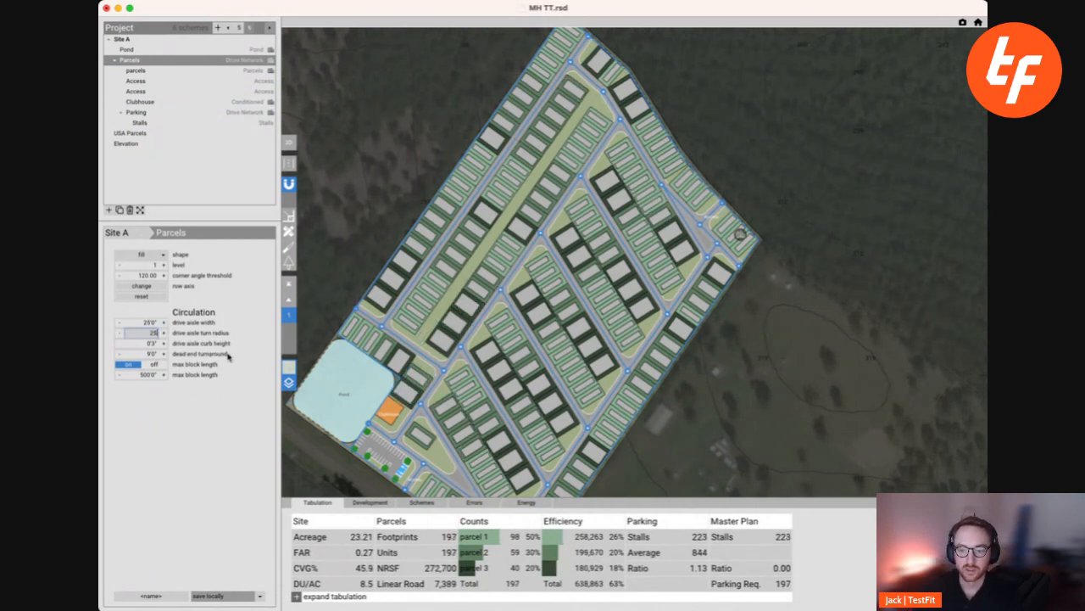
key(Return)
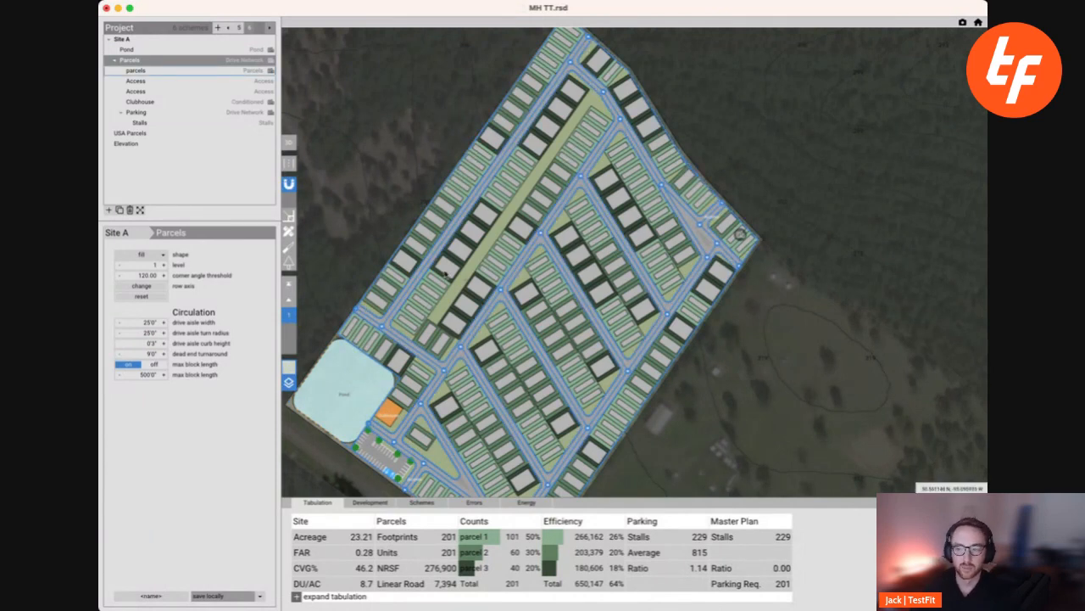
- Switch to scheme 5 and set its Parcels drive aisle width and turn radius to 25' each
click(422, 503)
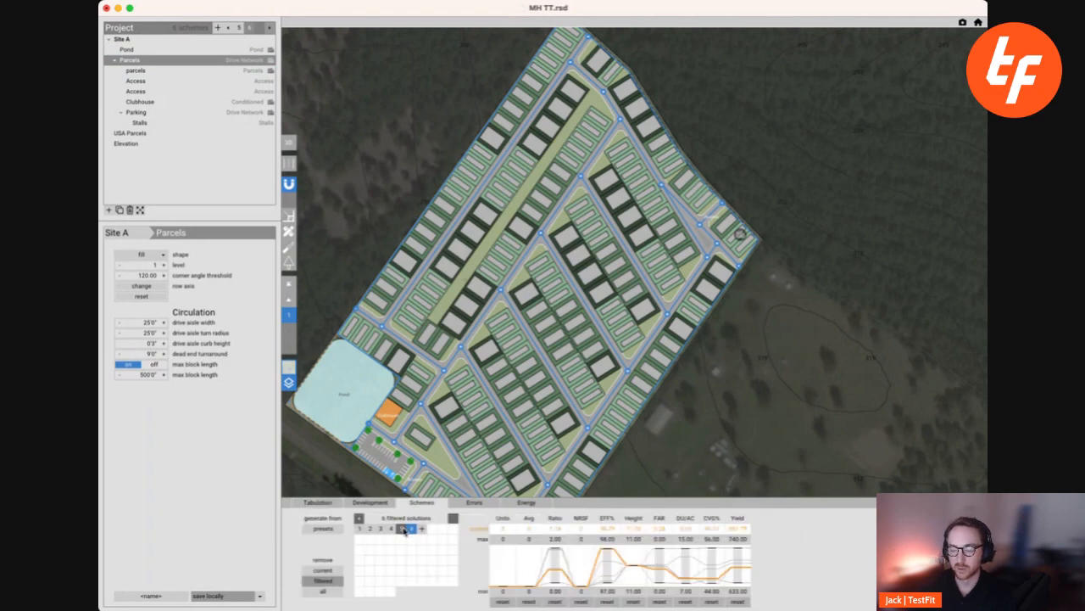
click(402, 528)
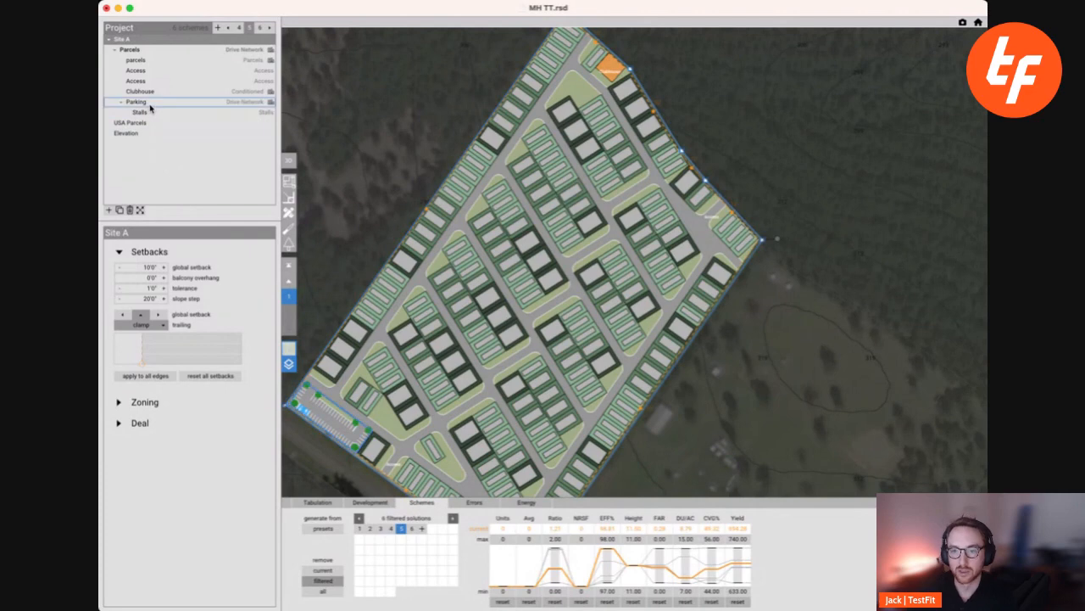
click(136, 49)
click(149, 323)
text(18)
key(Tab)
text(25)
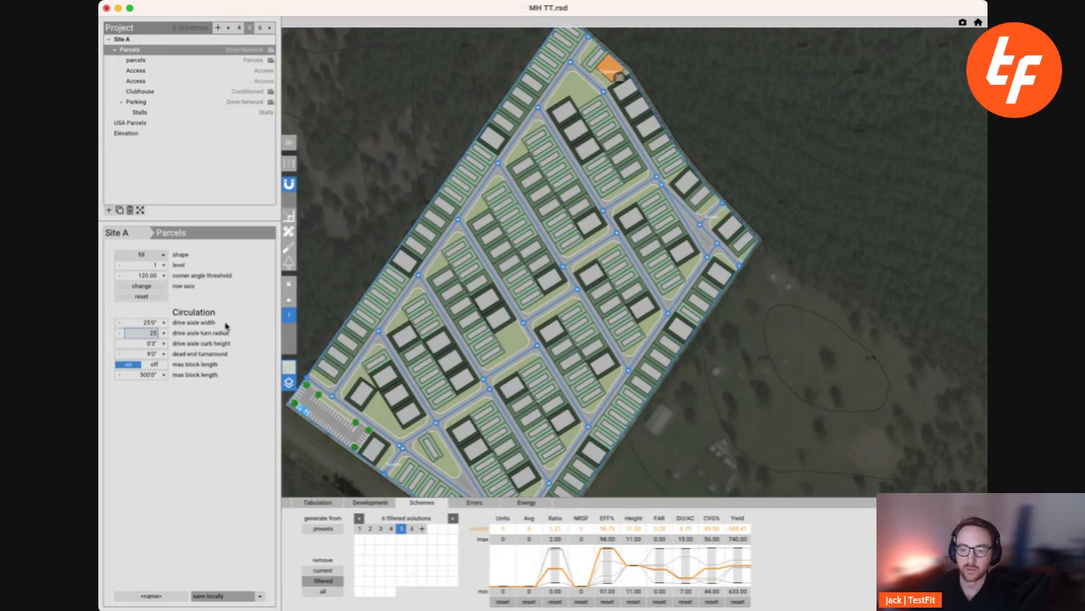
key(Return)
- Set the max block length of scheme 5's Parcels drive network to 100'
click(154, 374)
text(1000)
key(BackSpace)
key(BackSpace)
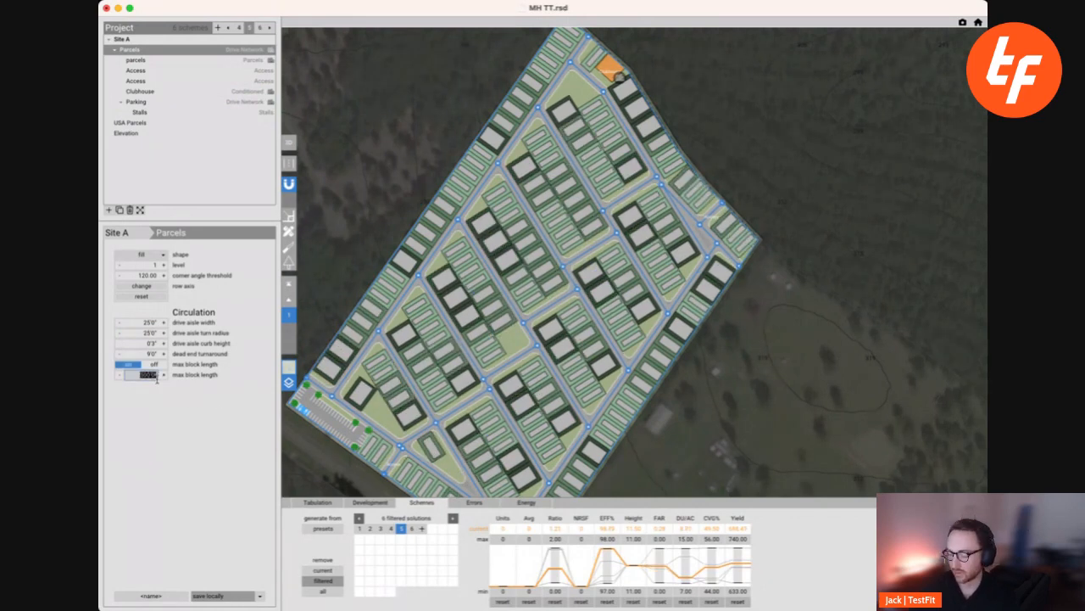
text(00)
key(Return)
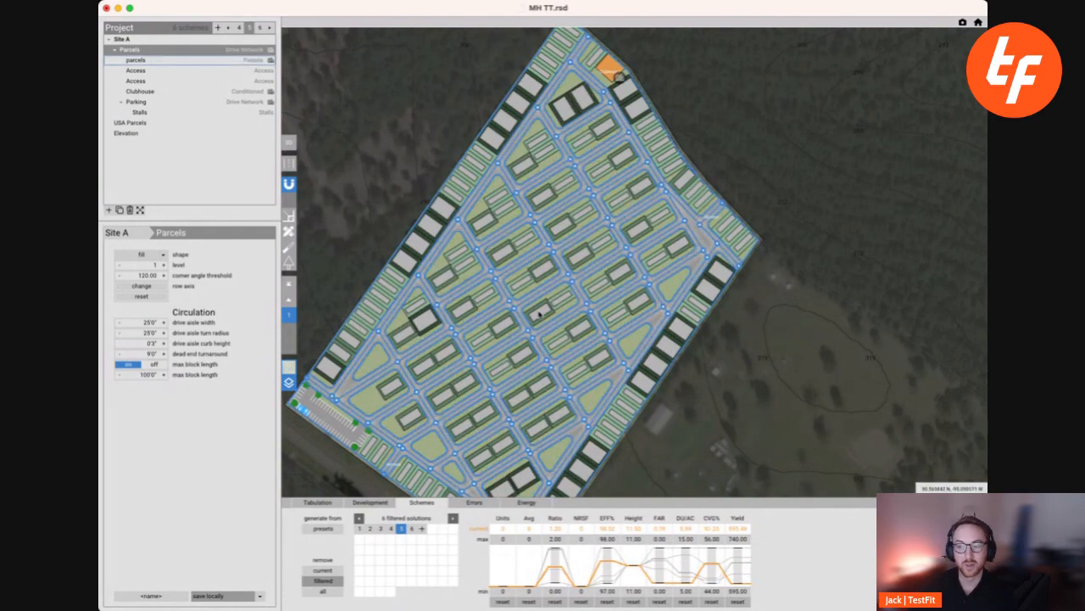
- Set the max block length of the Parcels drive network to 1000'
click(557, 324)
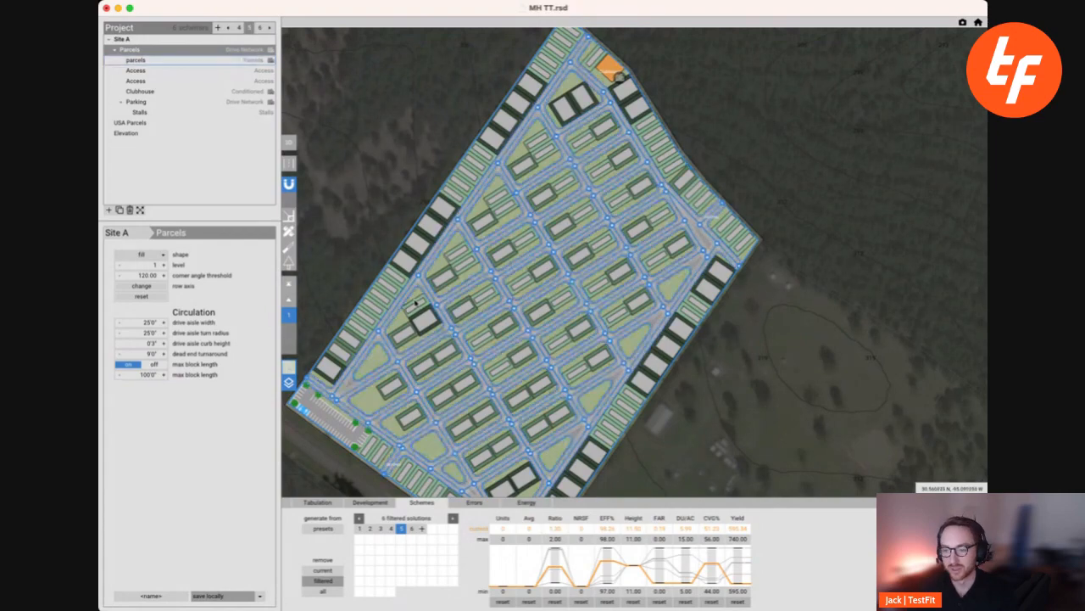
click(129, 275)
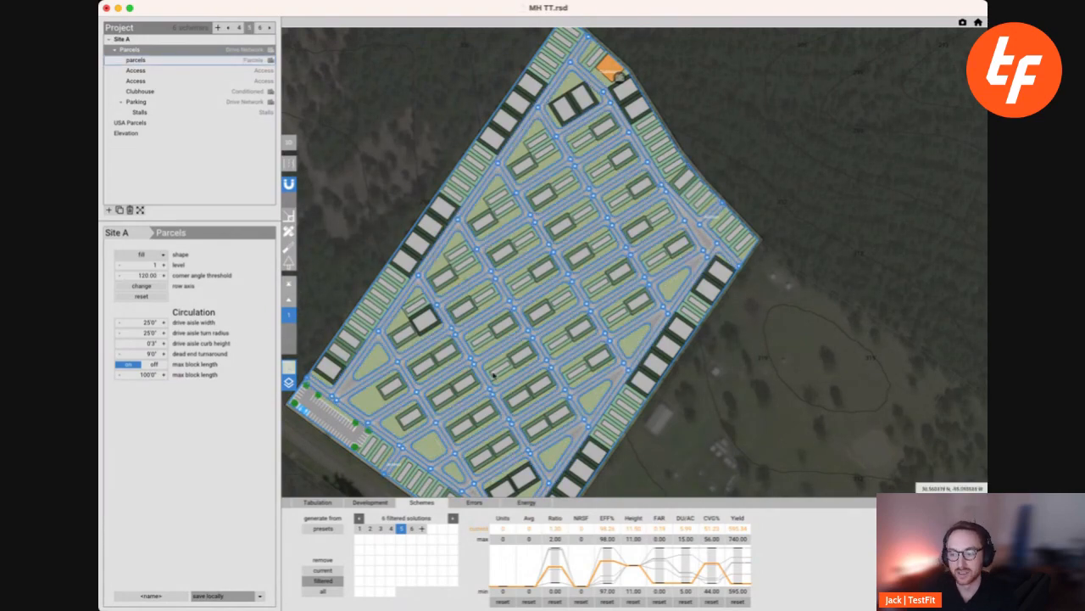
click(158, 376)
text(1)
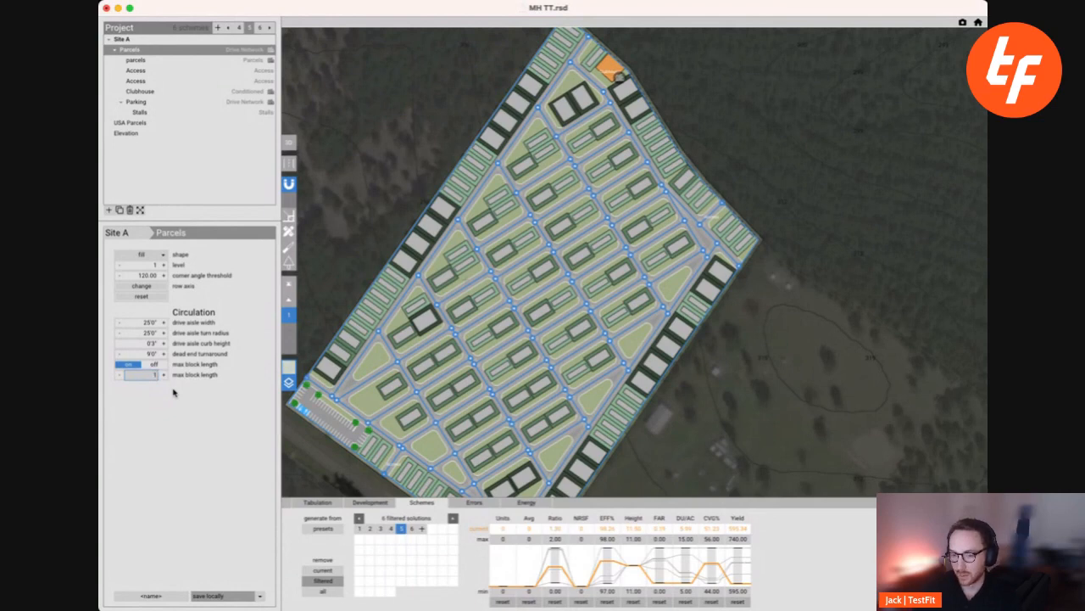
text(000)
key(Return)
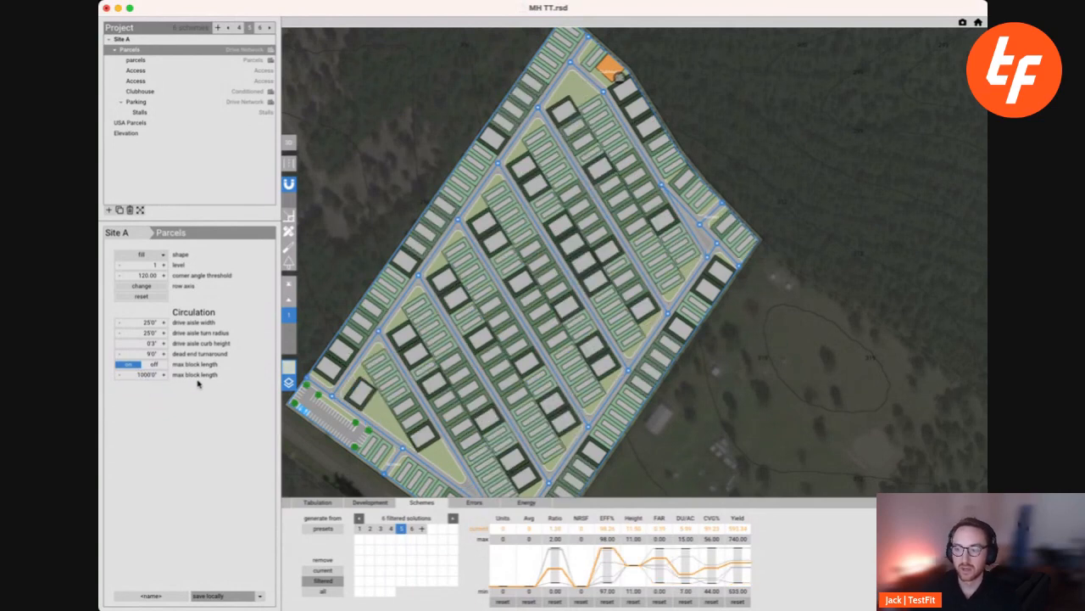
- Show the site tabulation and view the Parcels layout in 3D from an oblique angle
click(559, 387)
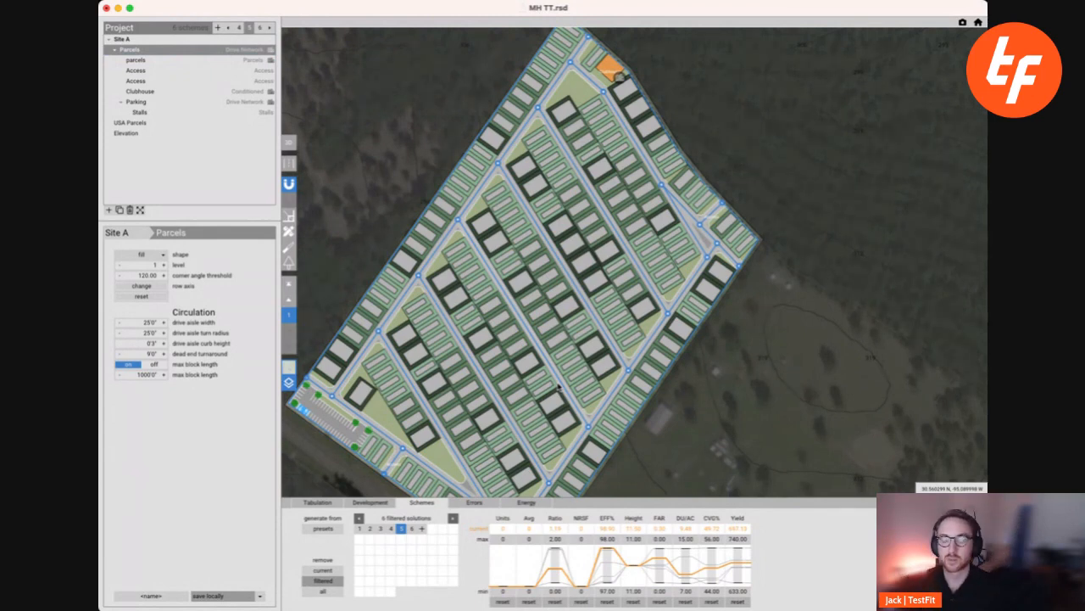
click(550, 321)
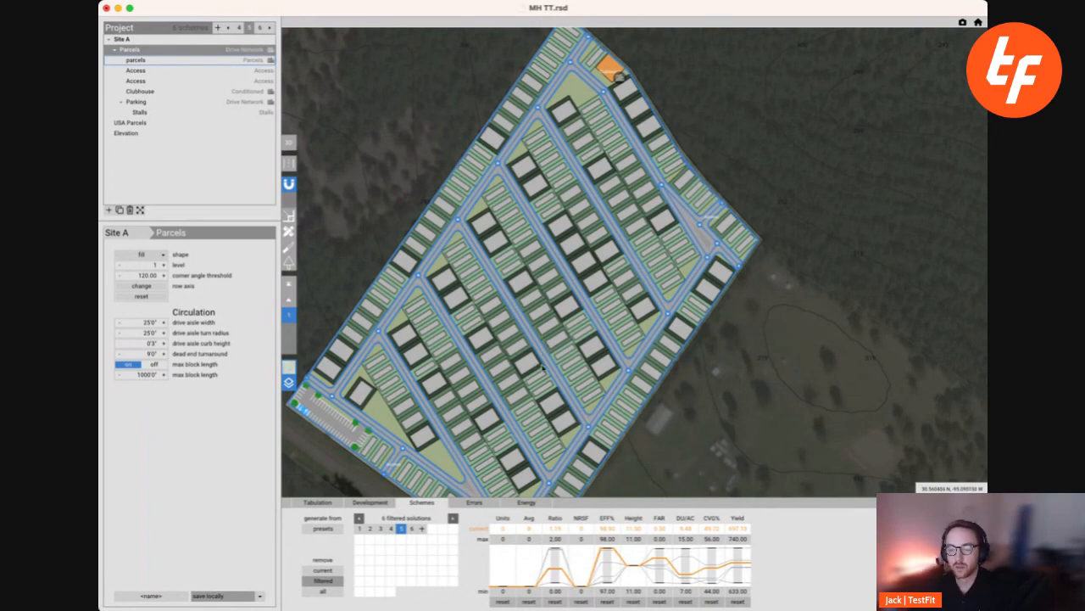
click(330, 504)
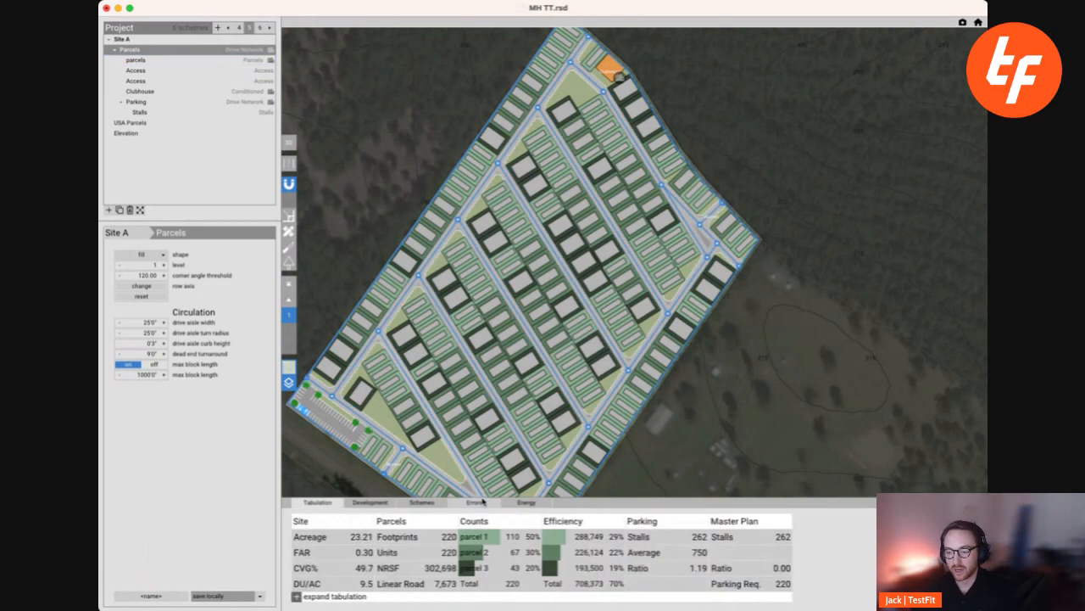
click(289, 143)
middle_drag(382, 316, 420, 262)
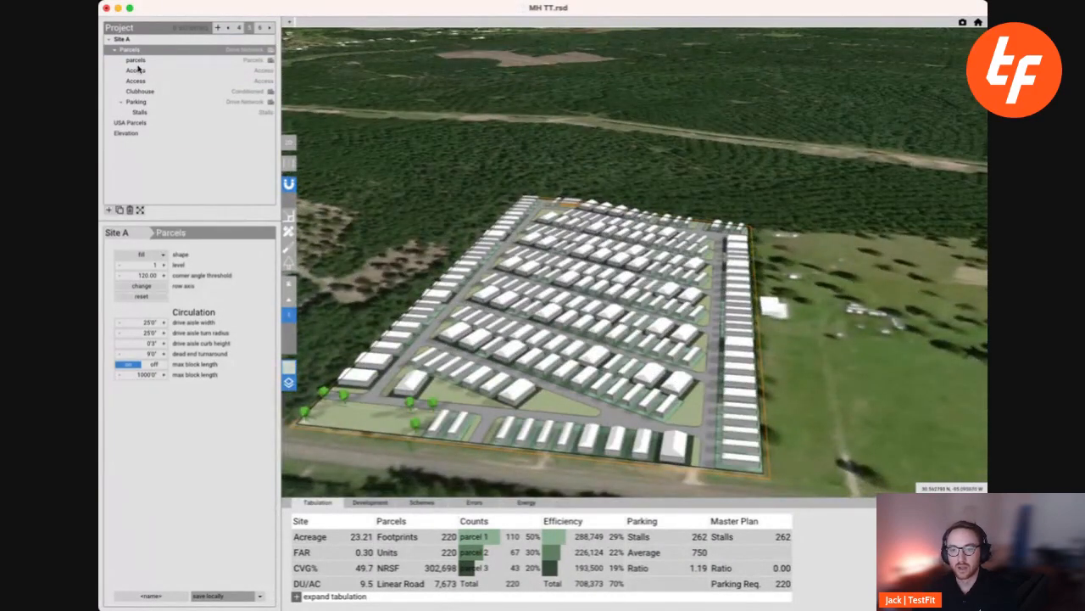
- Cycle the Parcels row axis until the interior rows run parallel to the southwest road edge, and return to the plan view
click(144, 287)
click(145, 287)
click(144, 287)
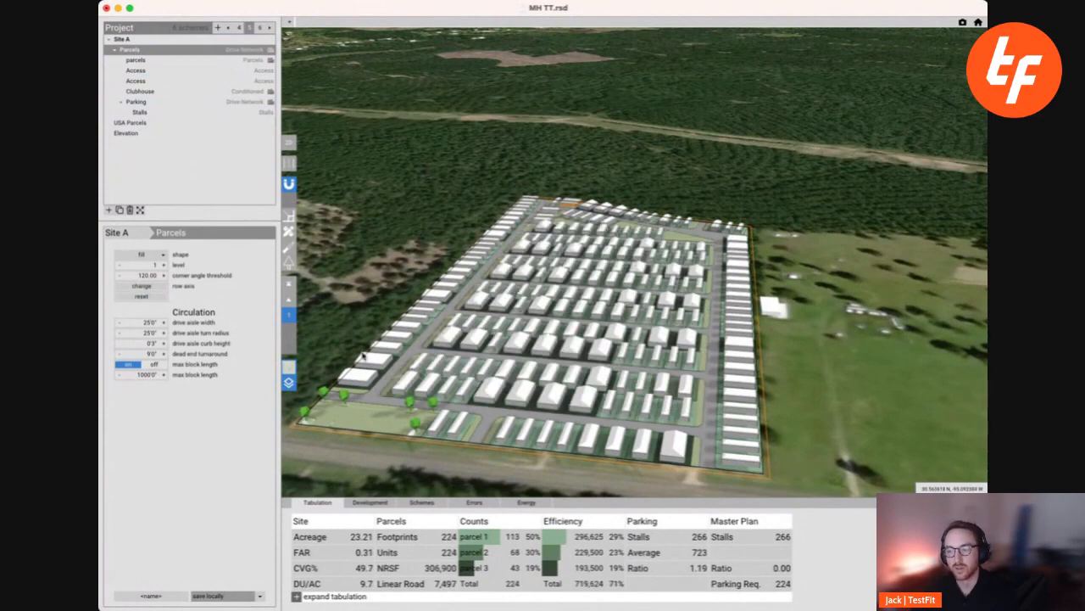
scroll(674, 313, down, 3)
scroll(674, 313, up, 5)
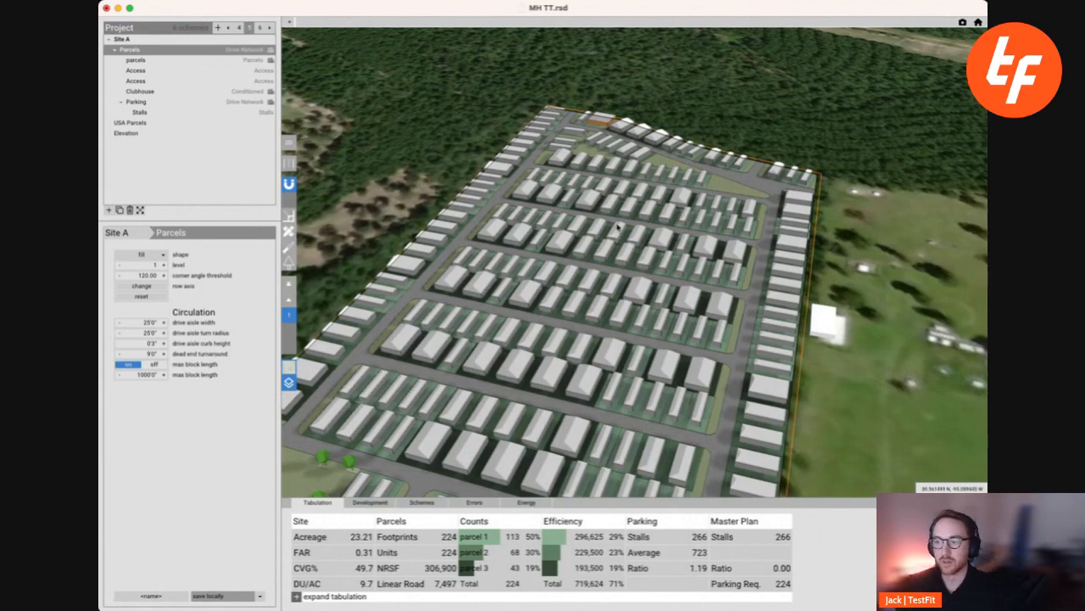
scroll(619, 231, down, 3)
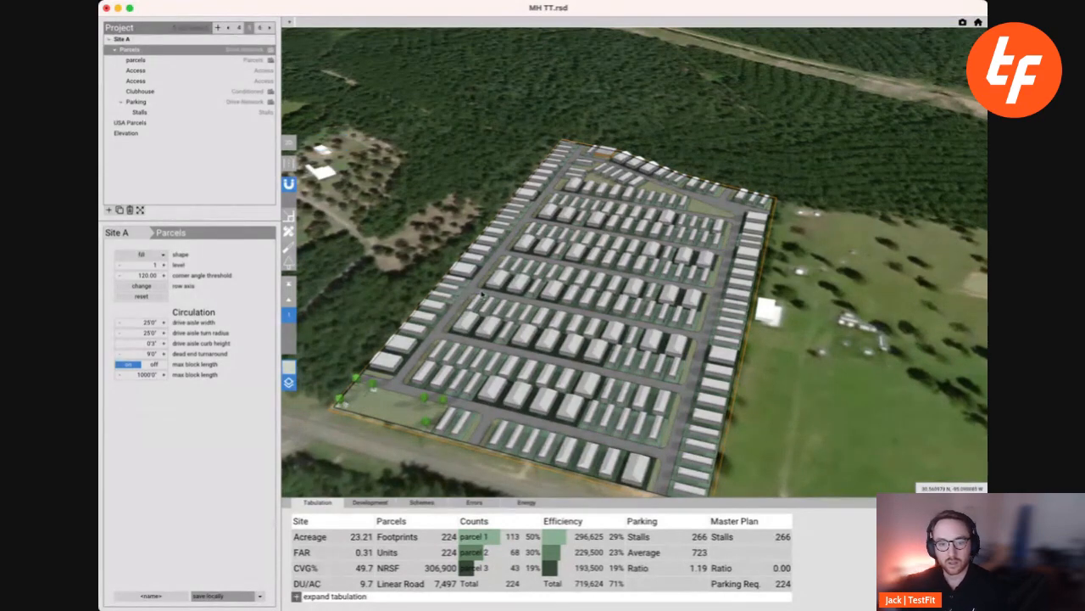
click(294, 148)
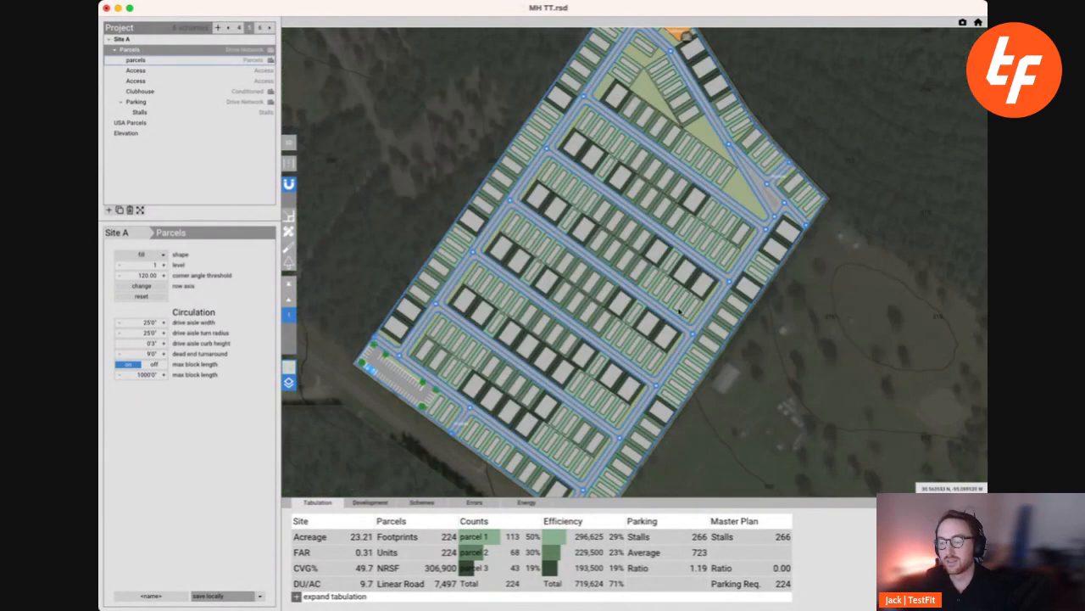
- Examine the revised parcel rows and drive aisles in plan, from the parking corner to the clubhouse and the eastern access
middle_drag(680, 311, 645, 346)
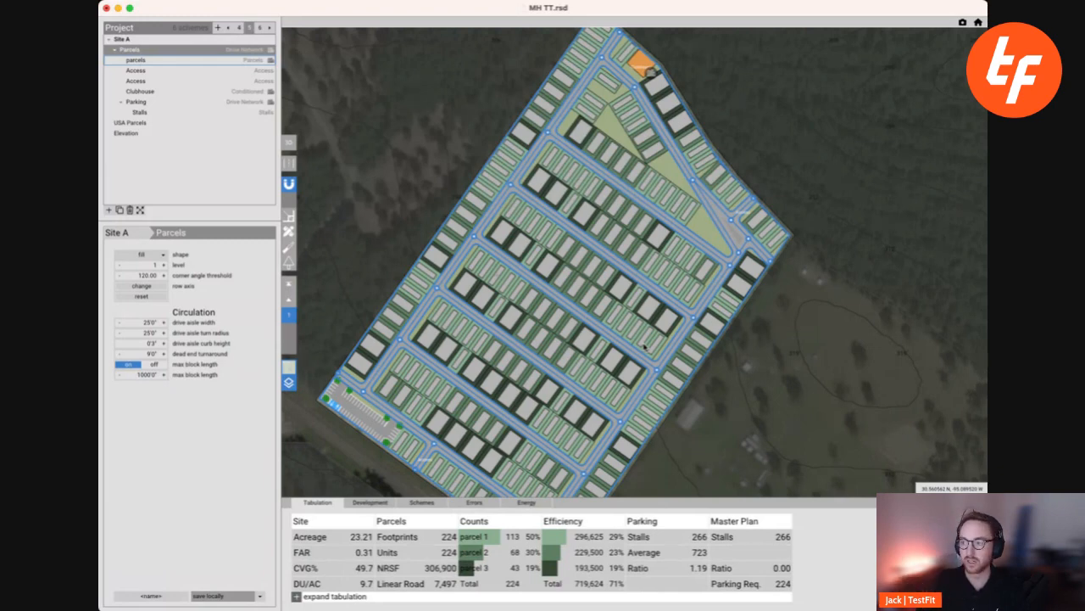
click(521, 179)
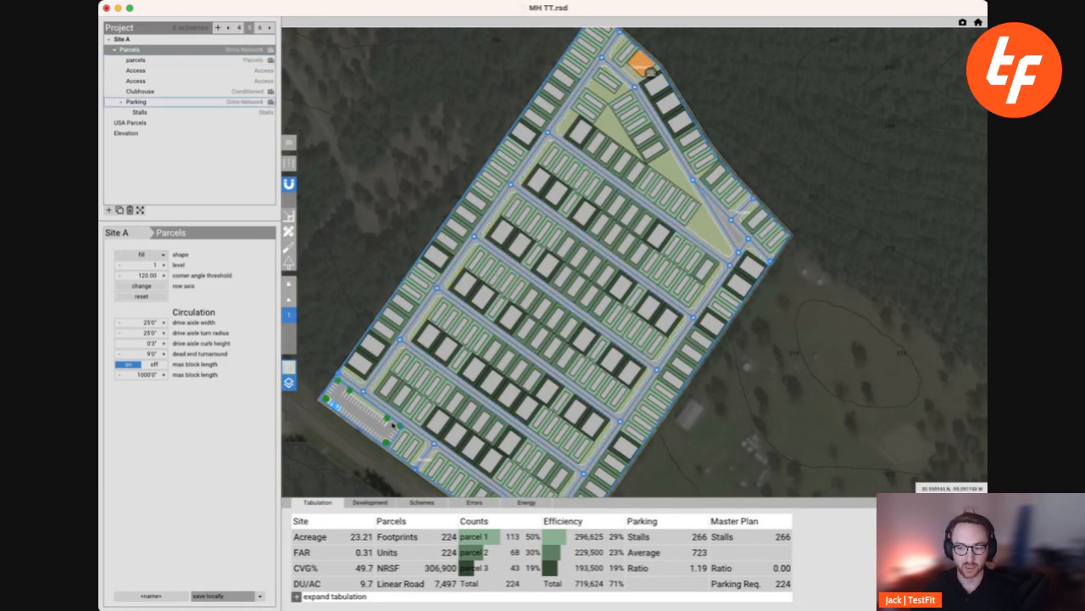
middle_drag(435, 421, 460, 390)
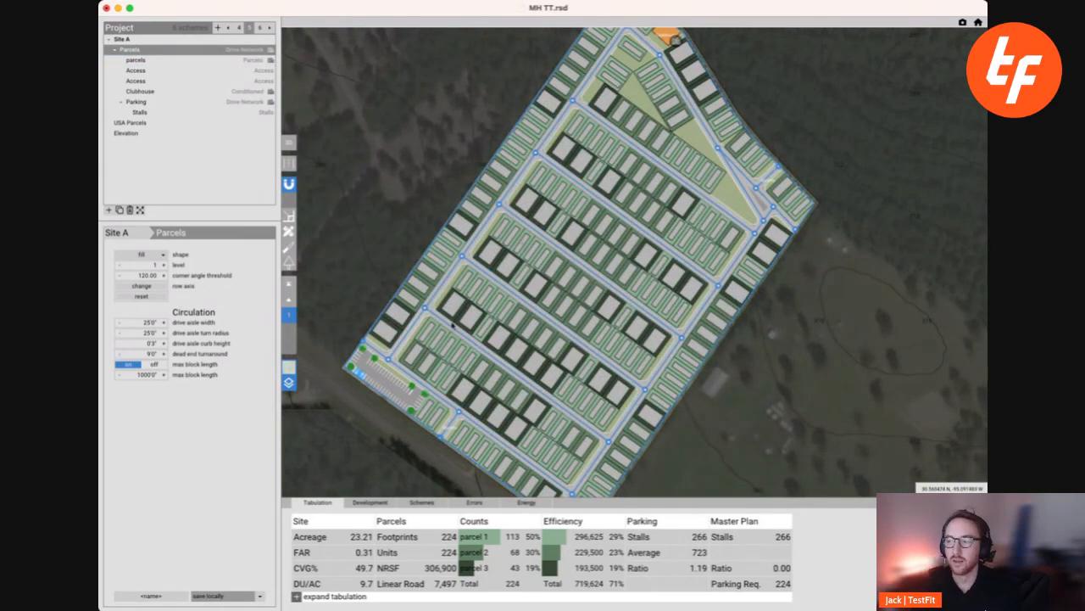
middle_drag(702, 69, 693, 202)
scroll(692, 202, up, 3)
scroll(762, 383, up, 2)
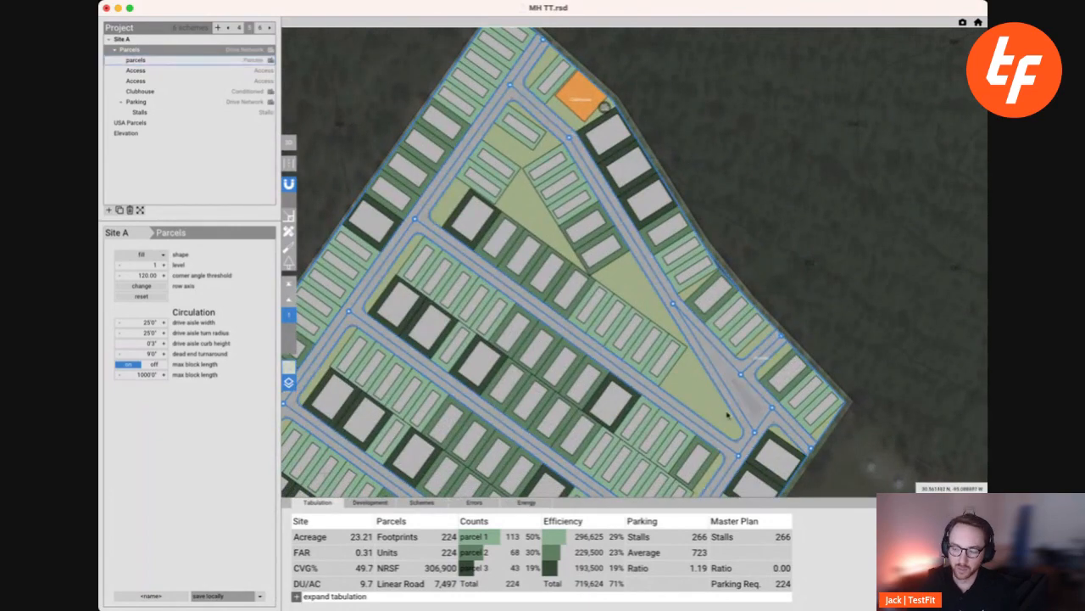
middle_drag(730, 368, 780, 275)
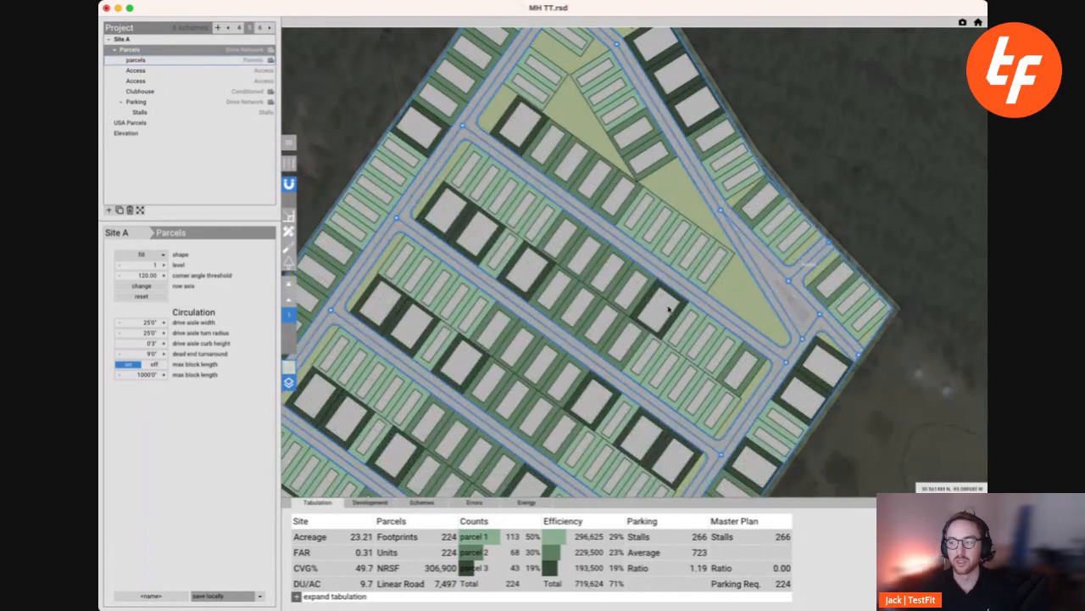
middle_drag(643, 332, 739, 304)
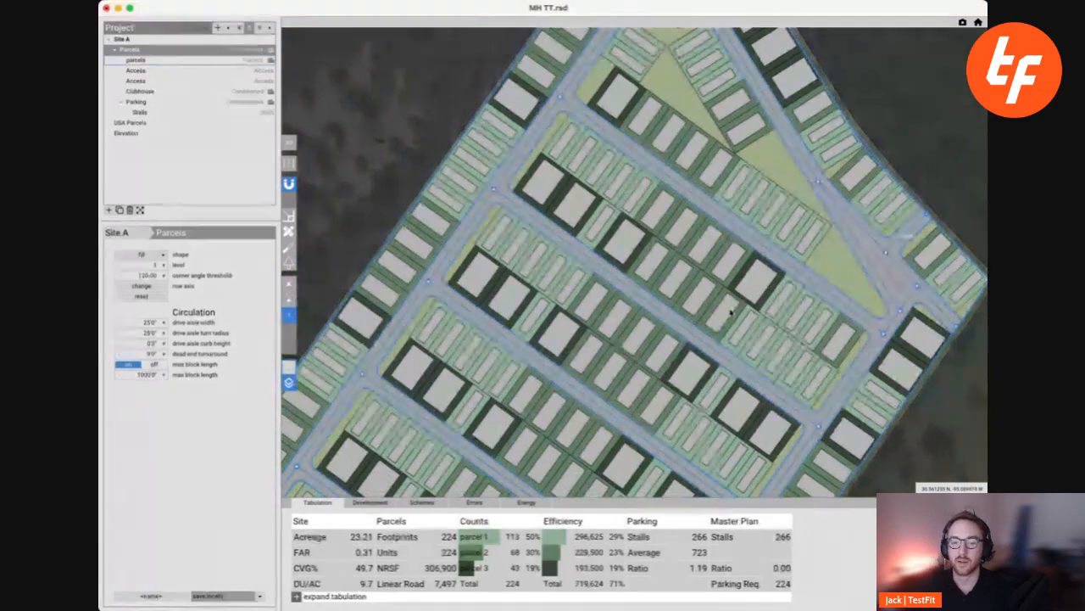
- Draw a cross drive aisle through the middle of the northernmost double-row parcel block, linking the drive aisles on both sides of it
scroll(739, 304, down, 5)
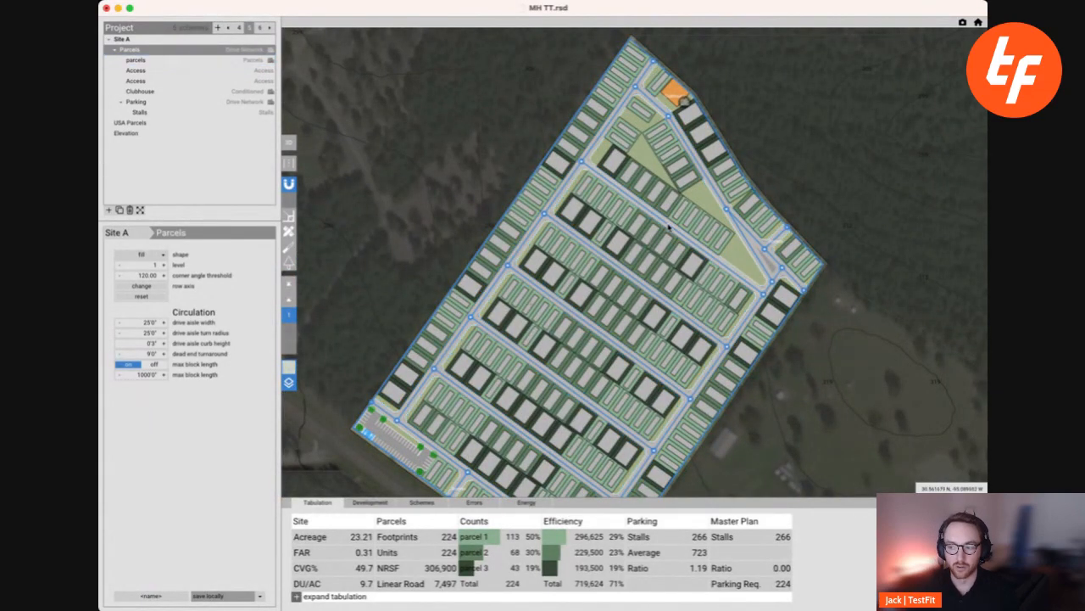
drag(669, 227, 631, 276)
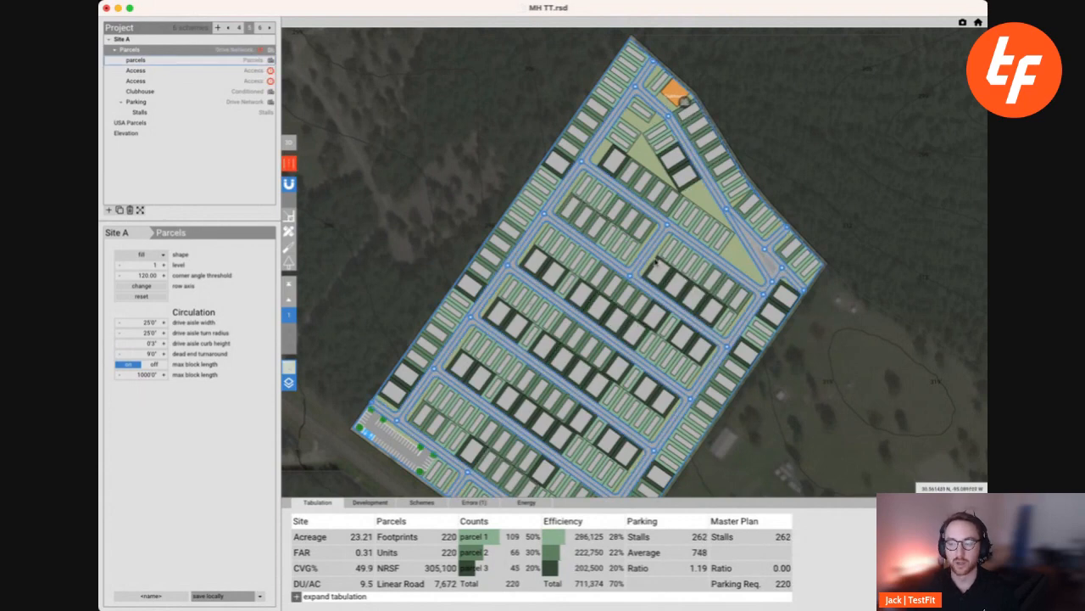
middle_drag(642, 274, 685, 252)
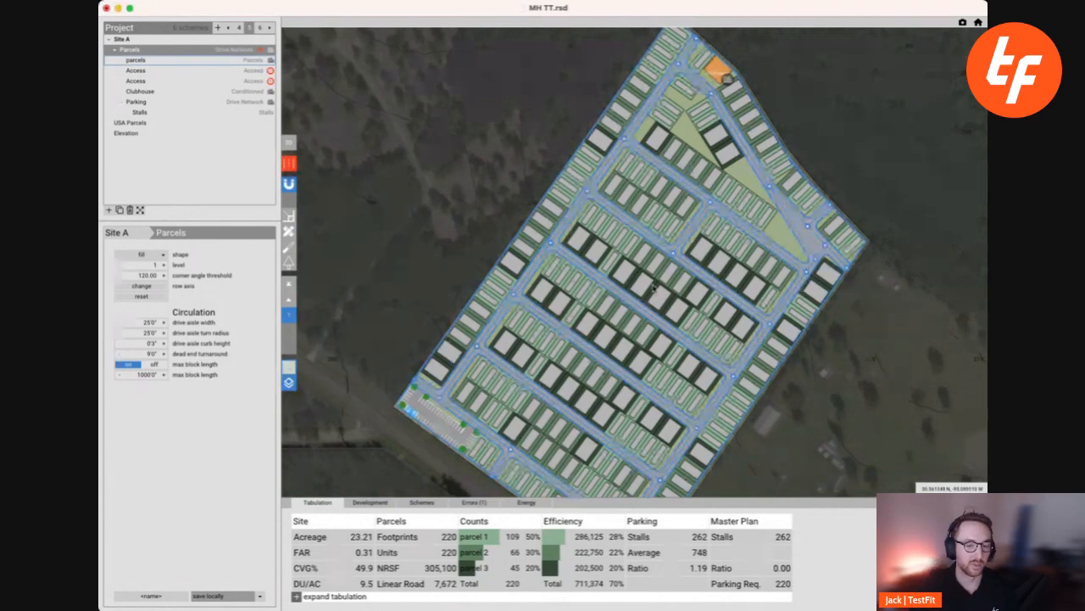